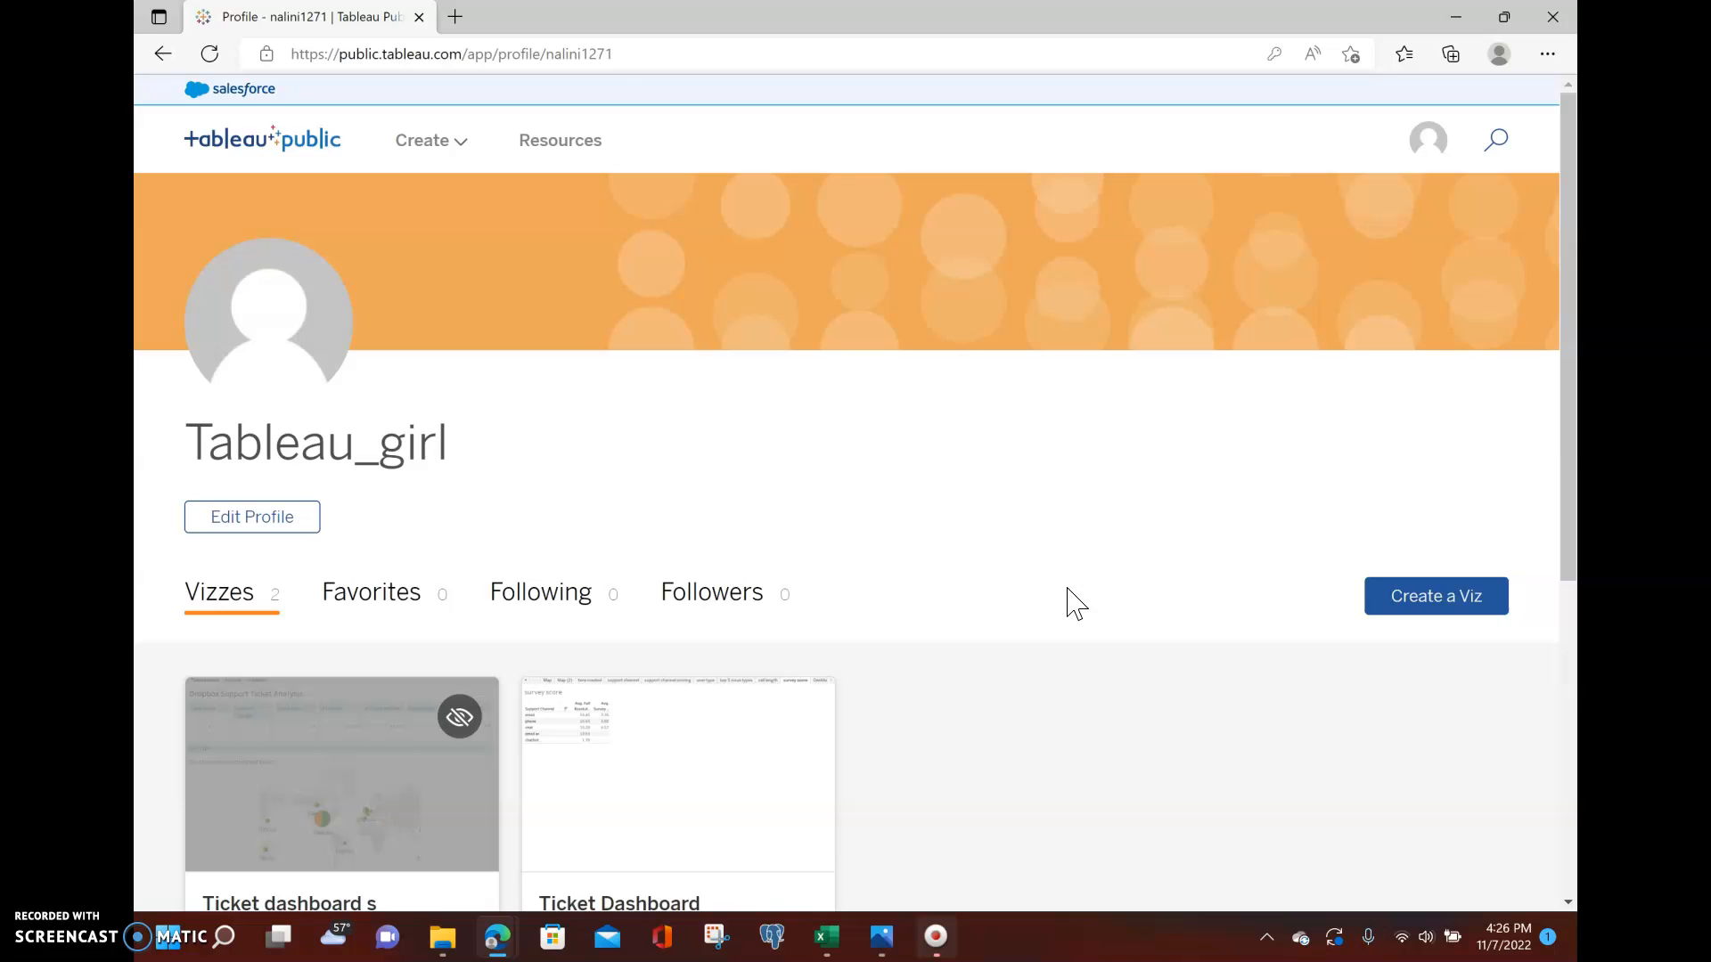
Start a new viz workbook from the profile page and dismiss the initial data connection dialog.
click(1026, 564)
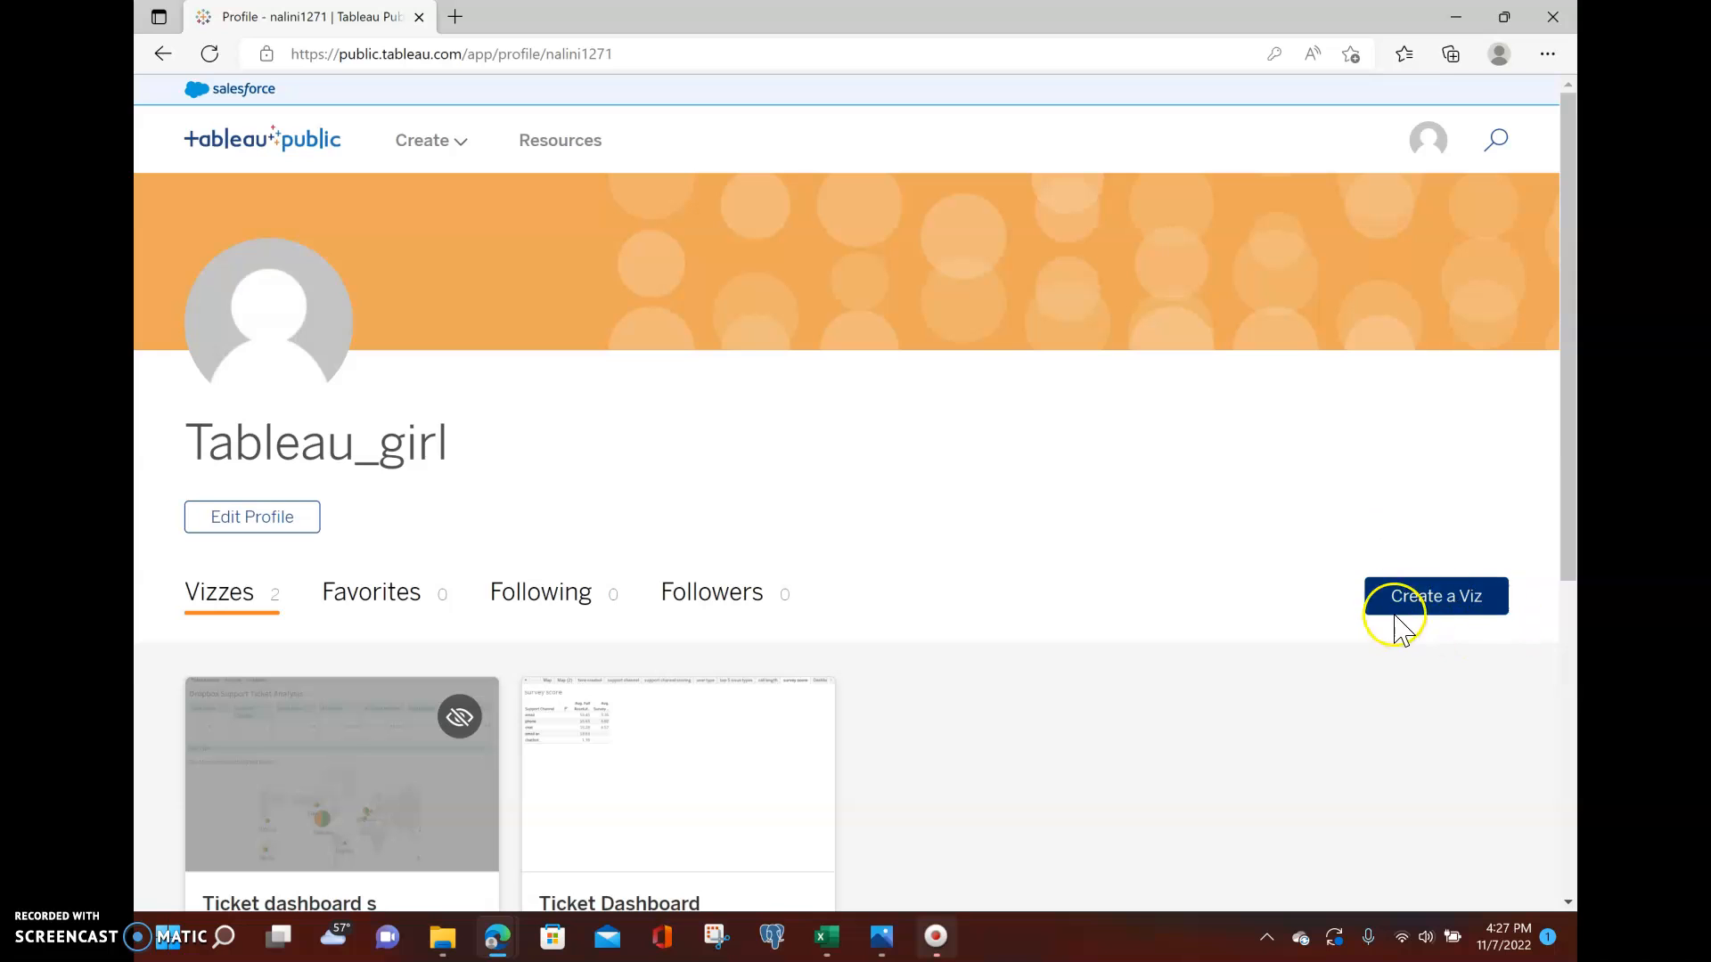
click(1433, 606)
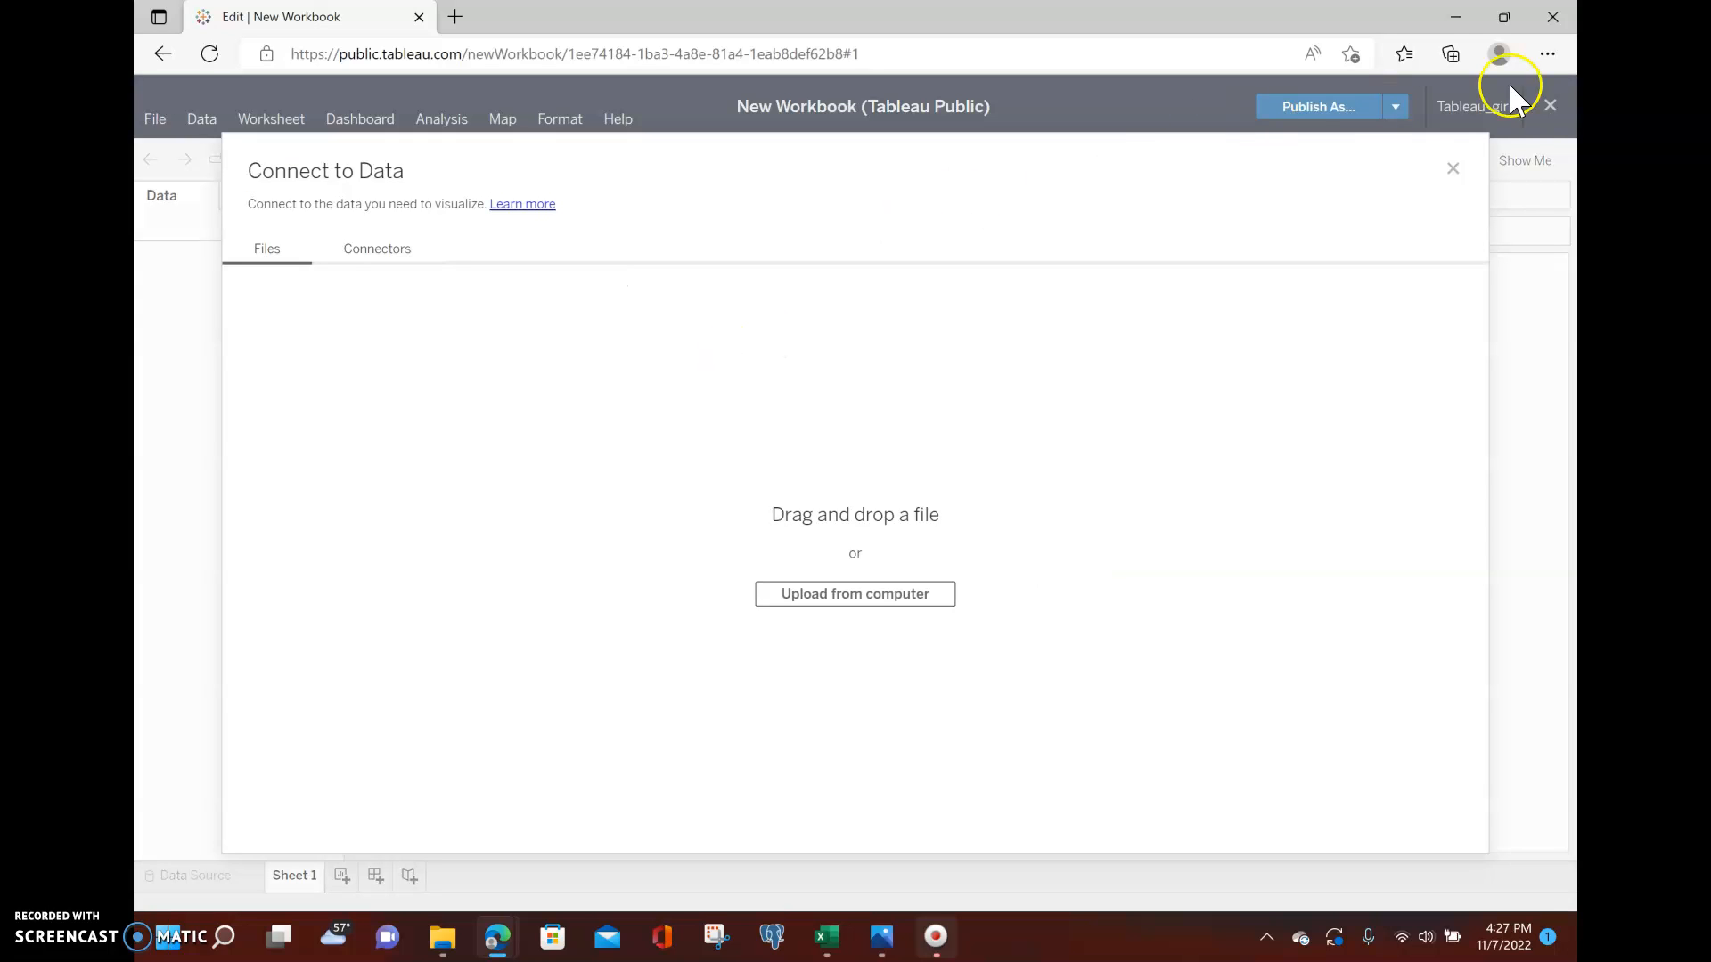
click(1453, 168)
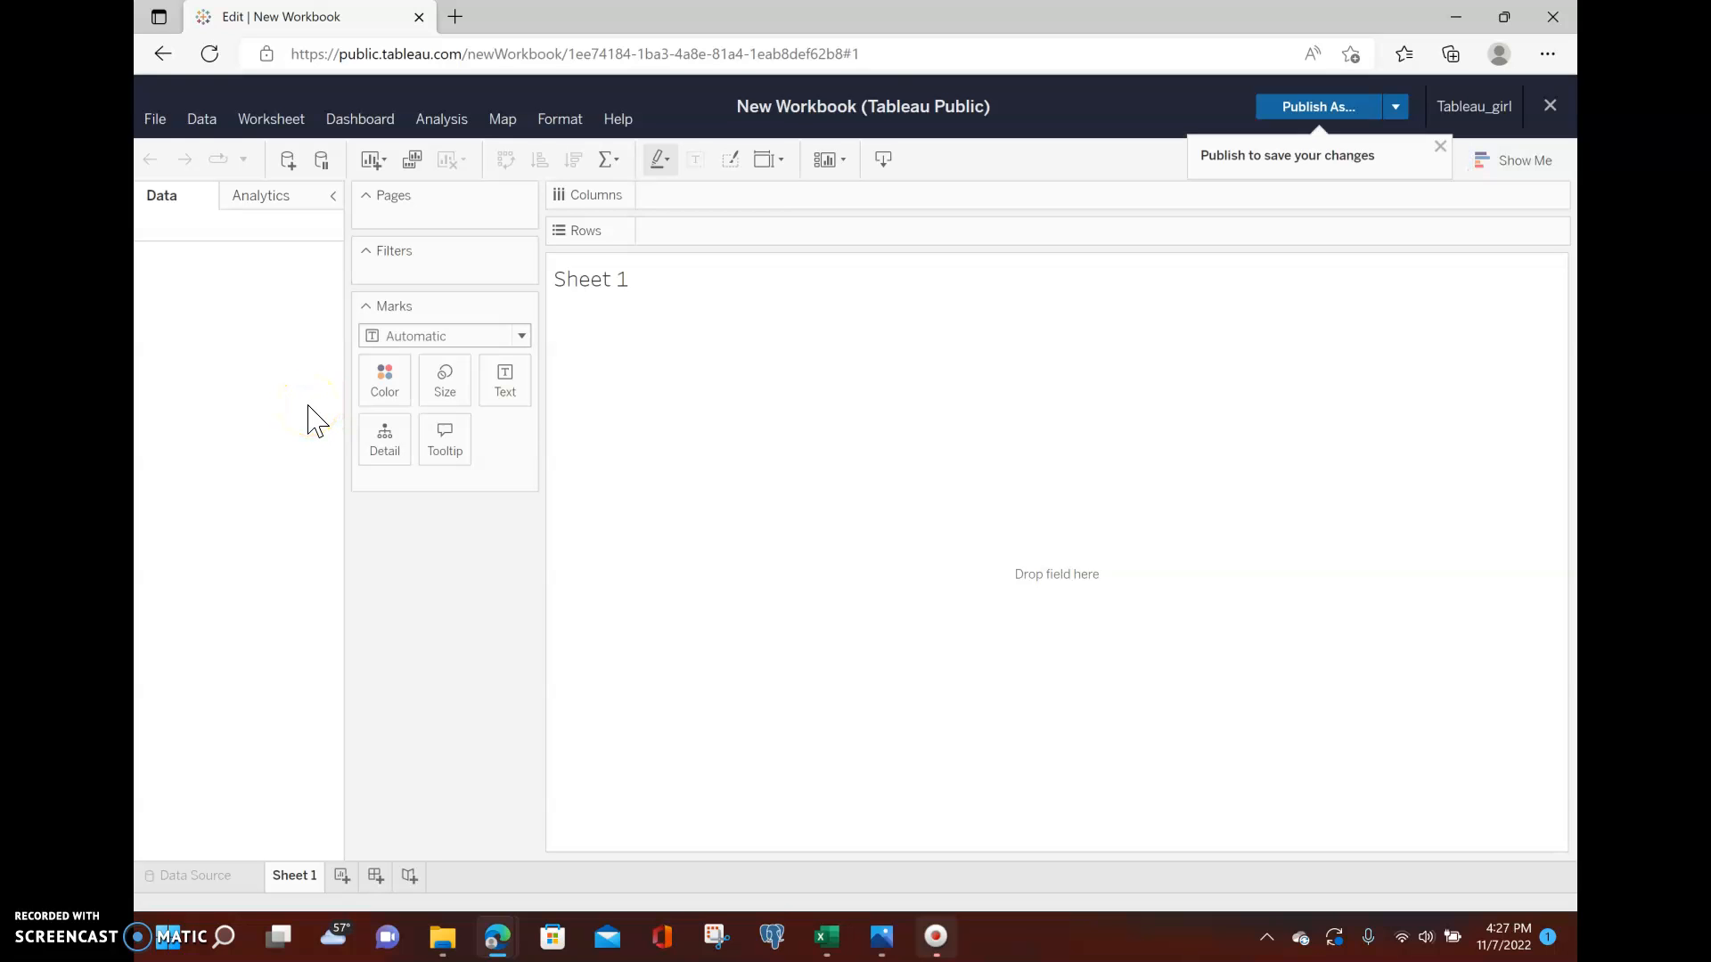
Add a new data source by uploading the temperature file from the Tableau Planning folder on the Desktop.
click(202, 123)
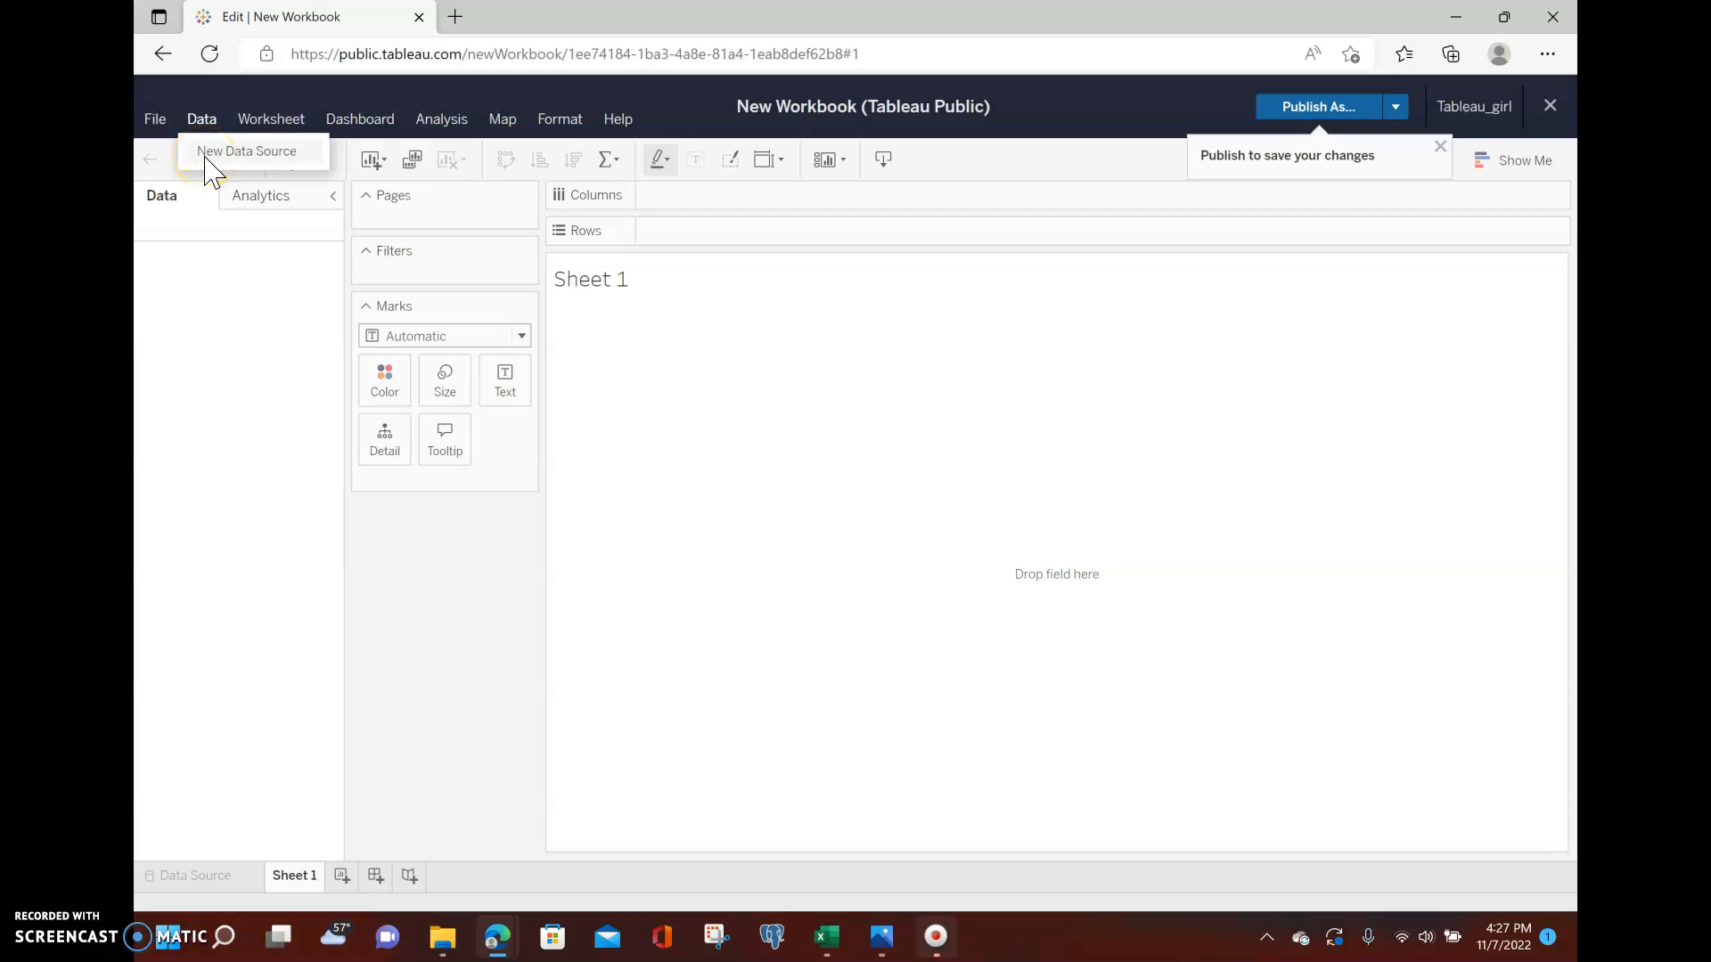
click(210, 165)
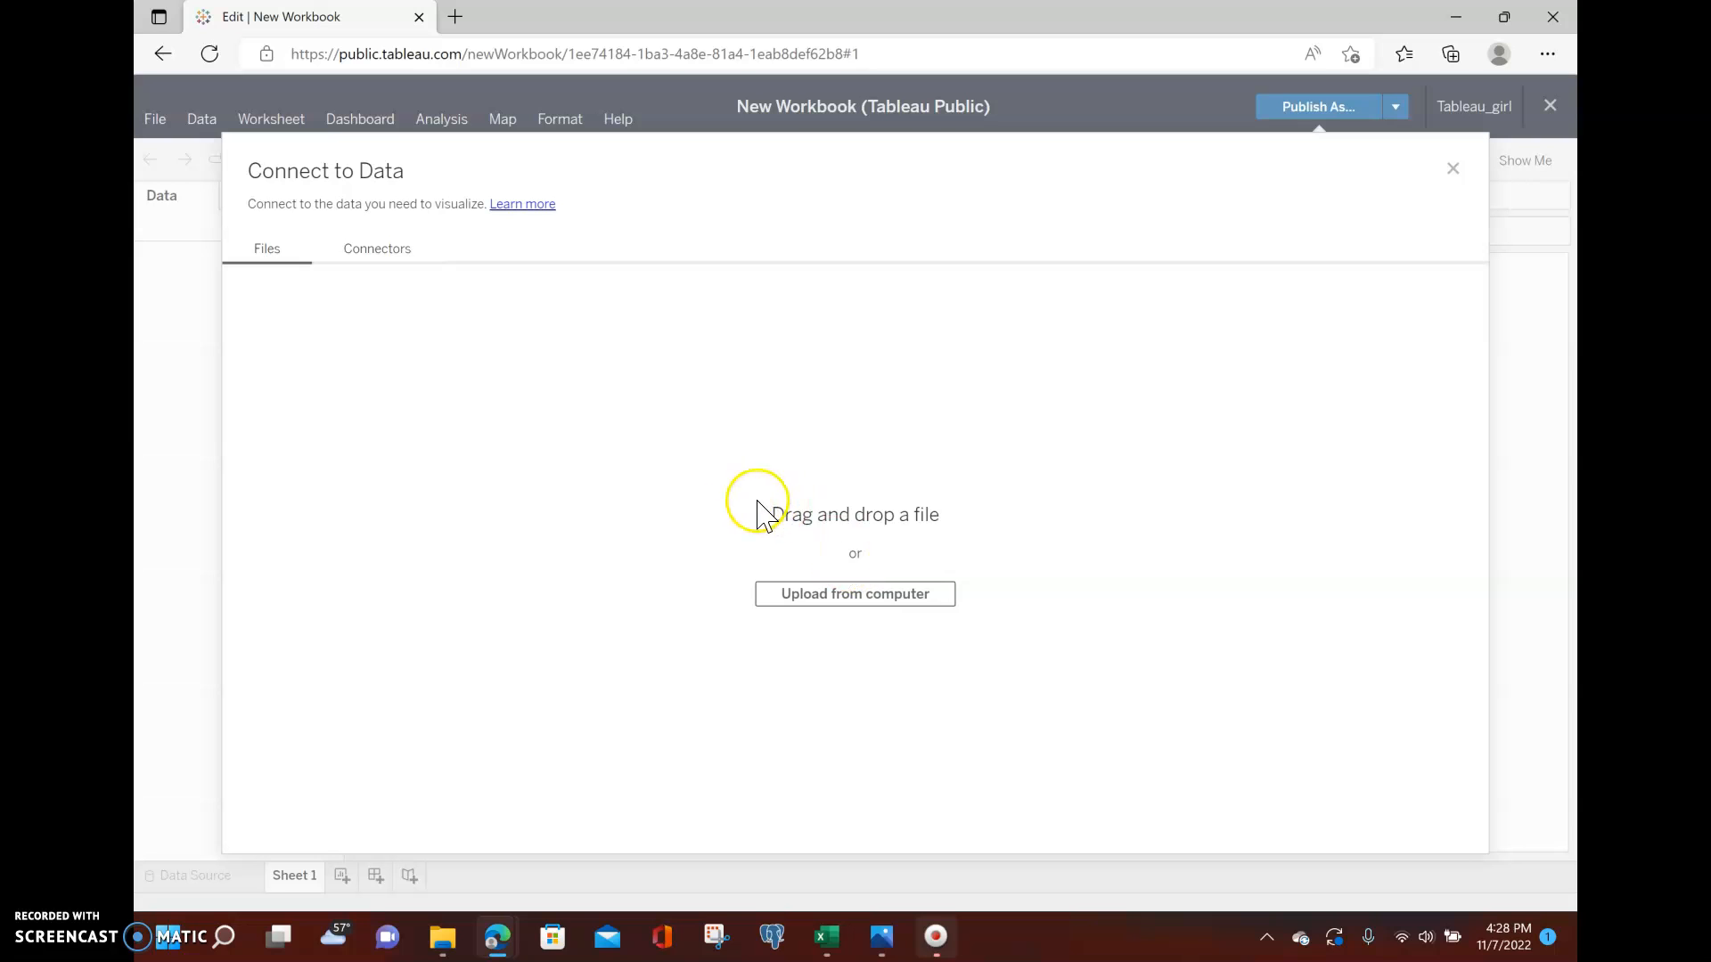
click(808, 597)
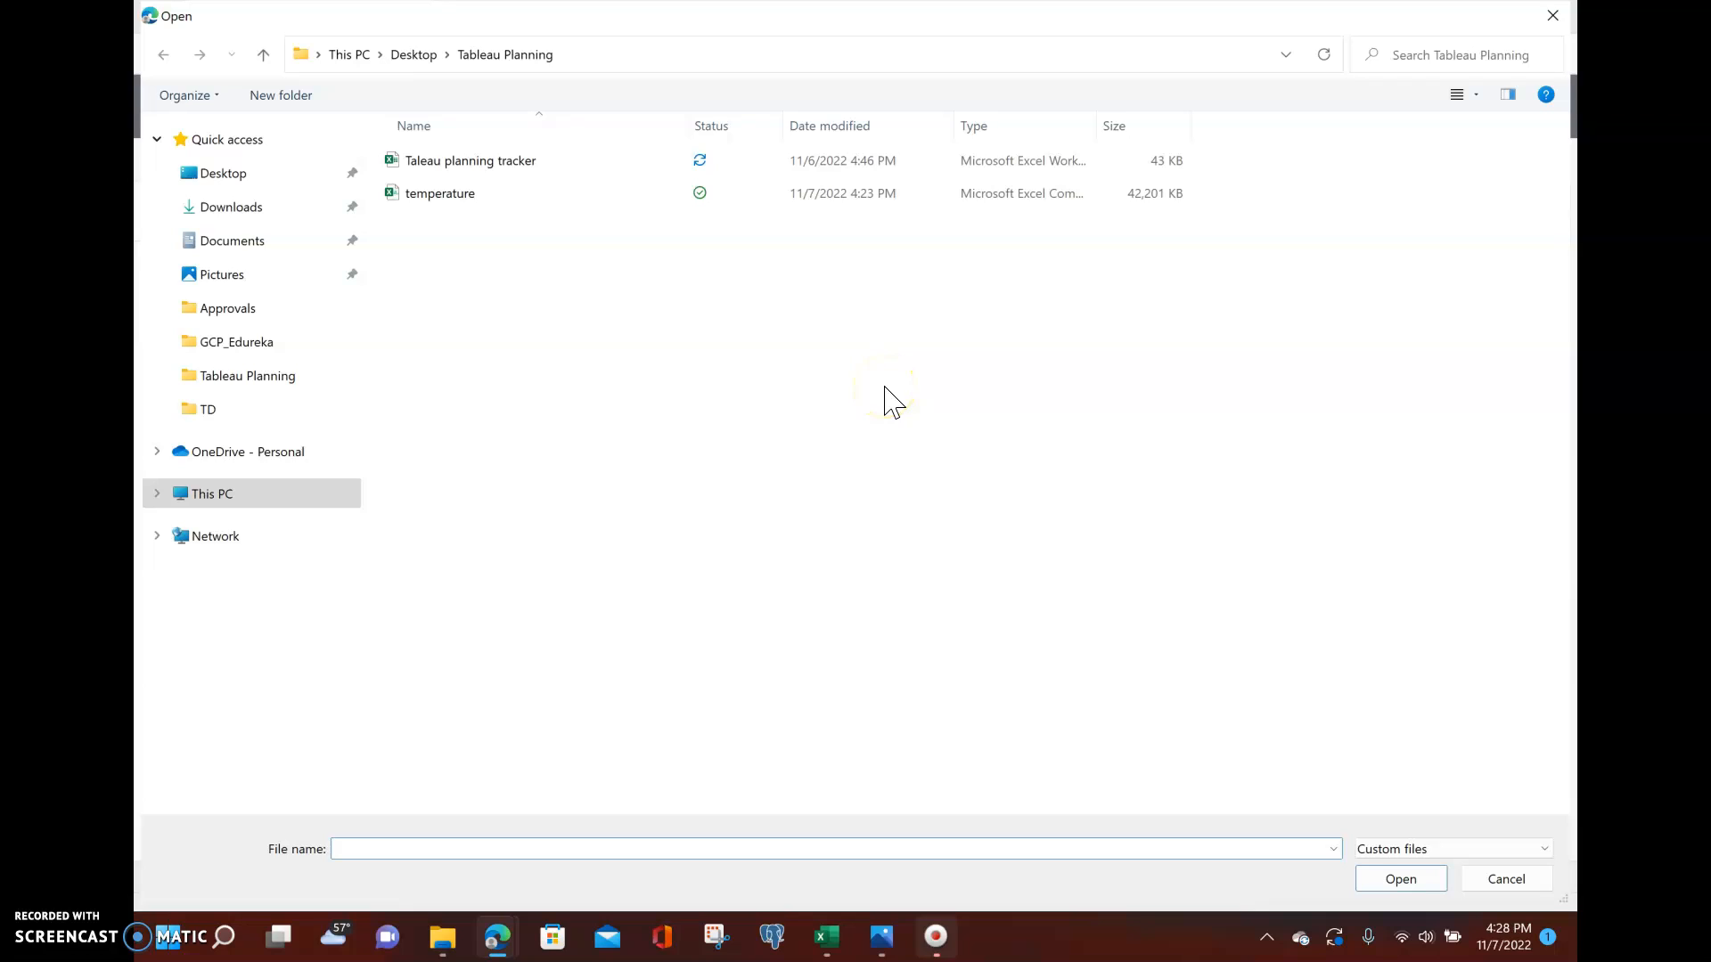
click(220, 171)
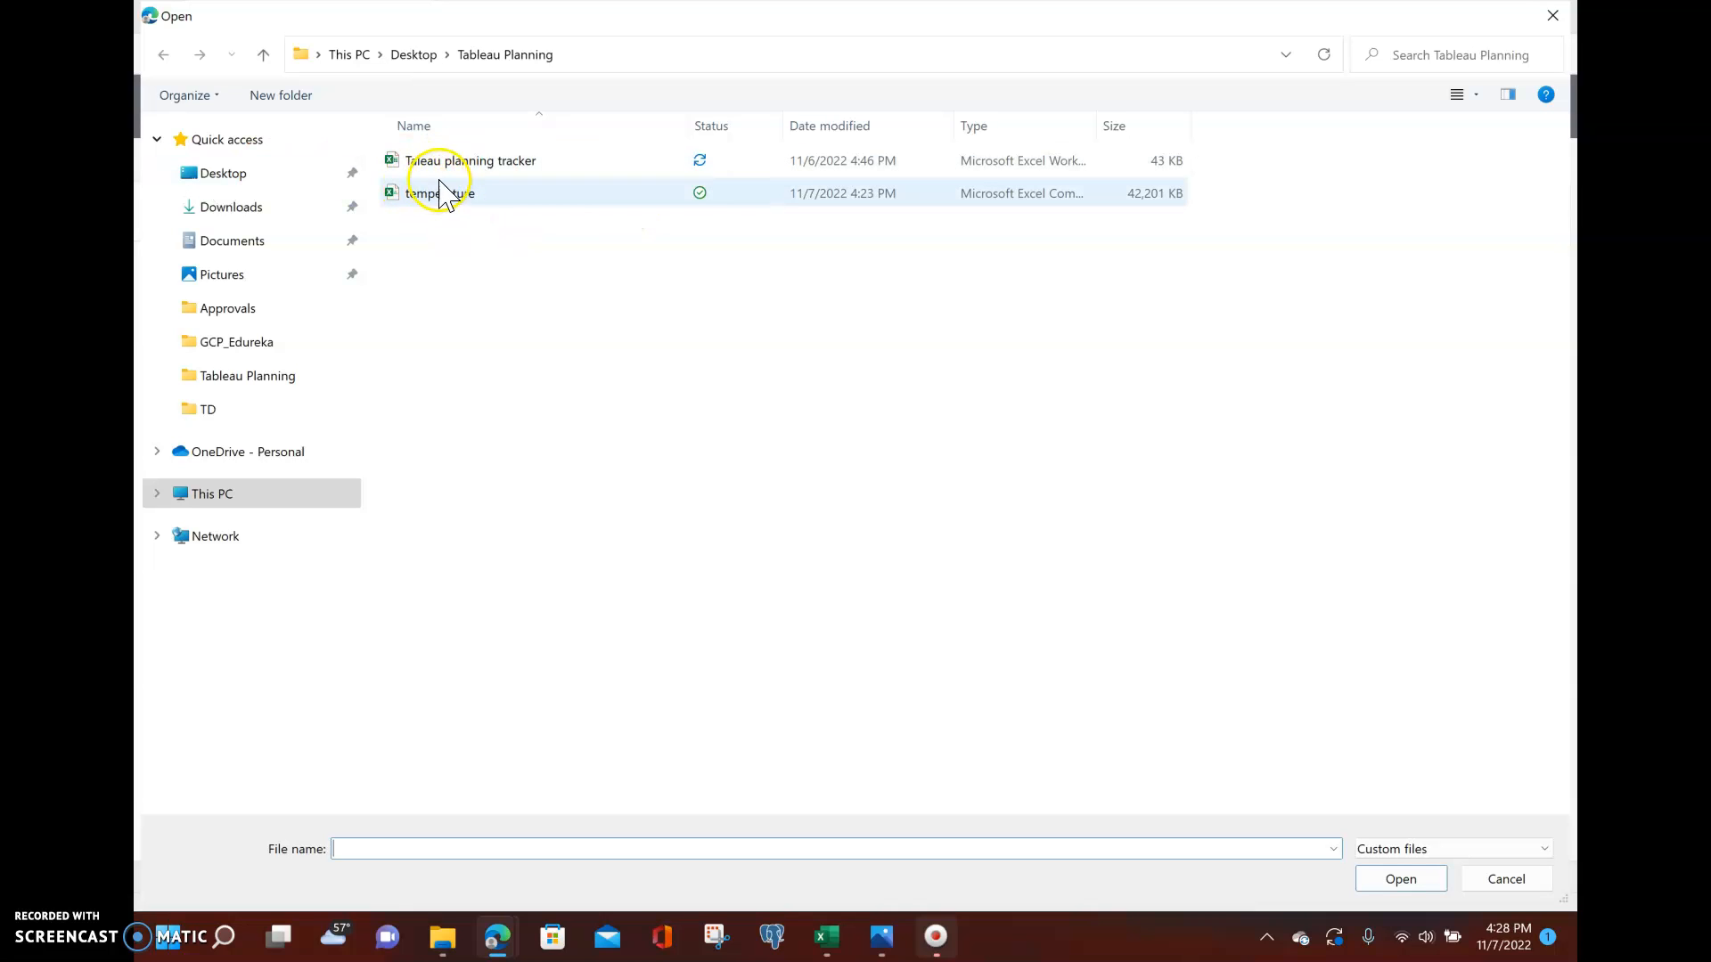
click(426, 201)
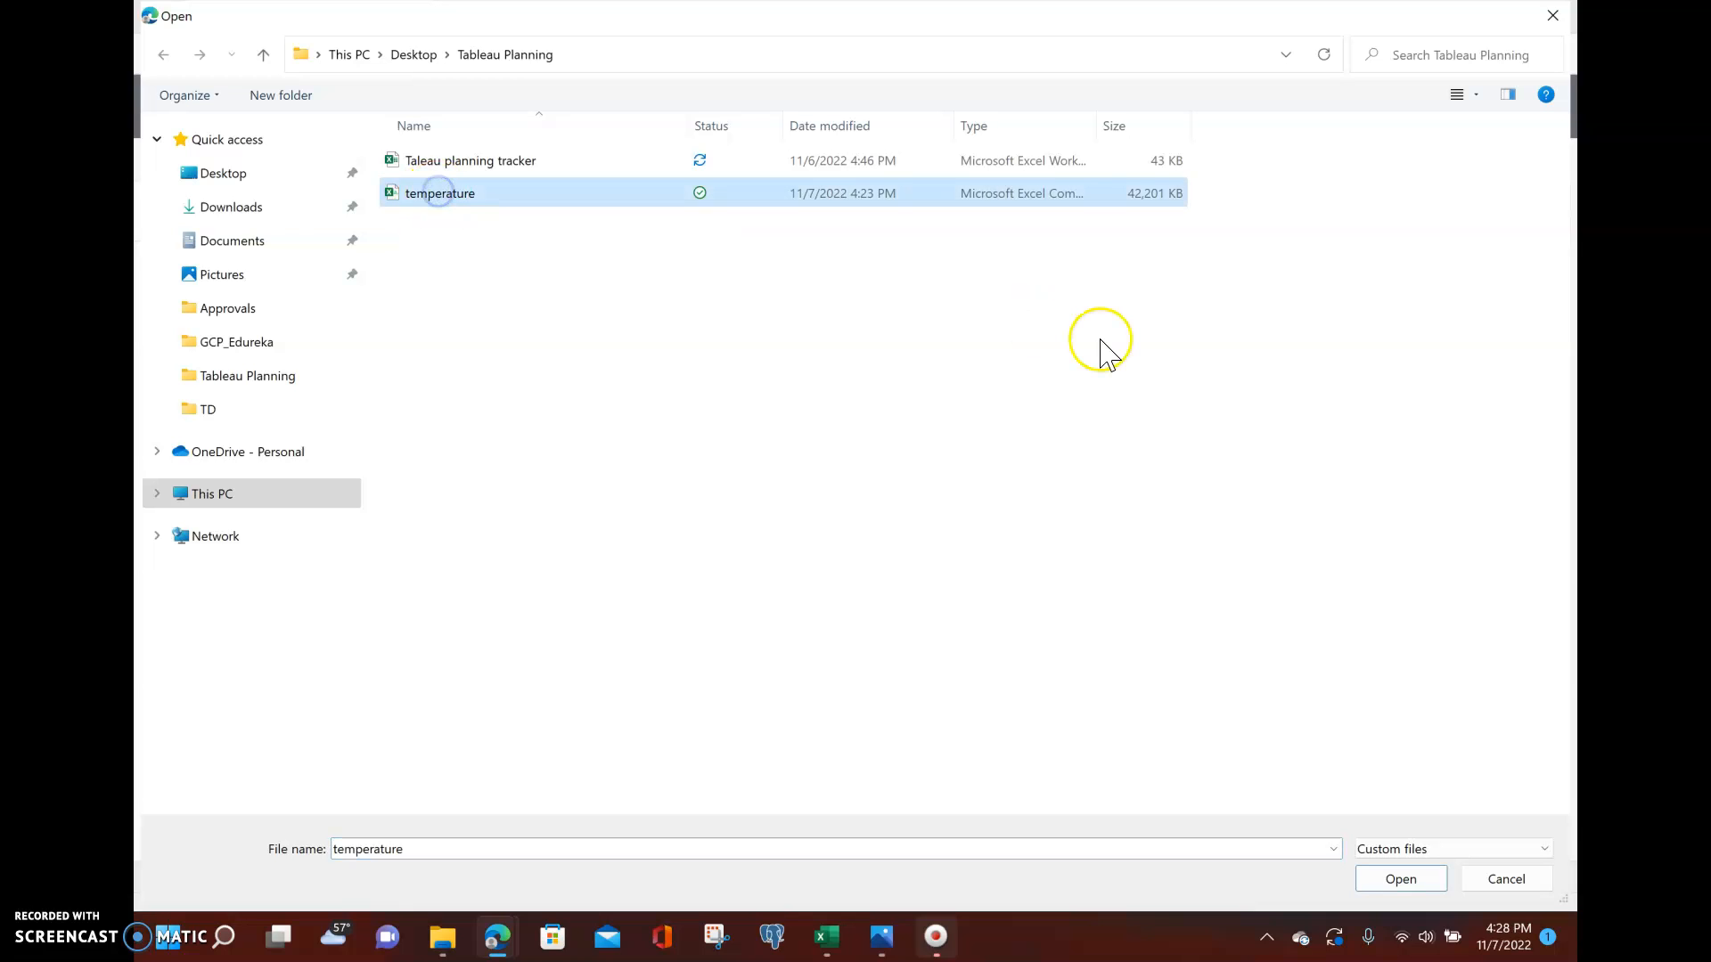
click(1401, 879)
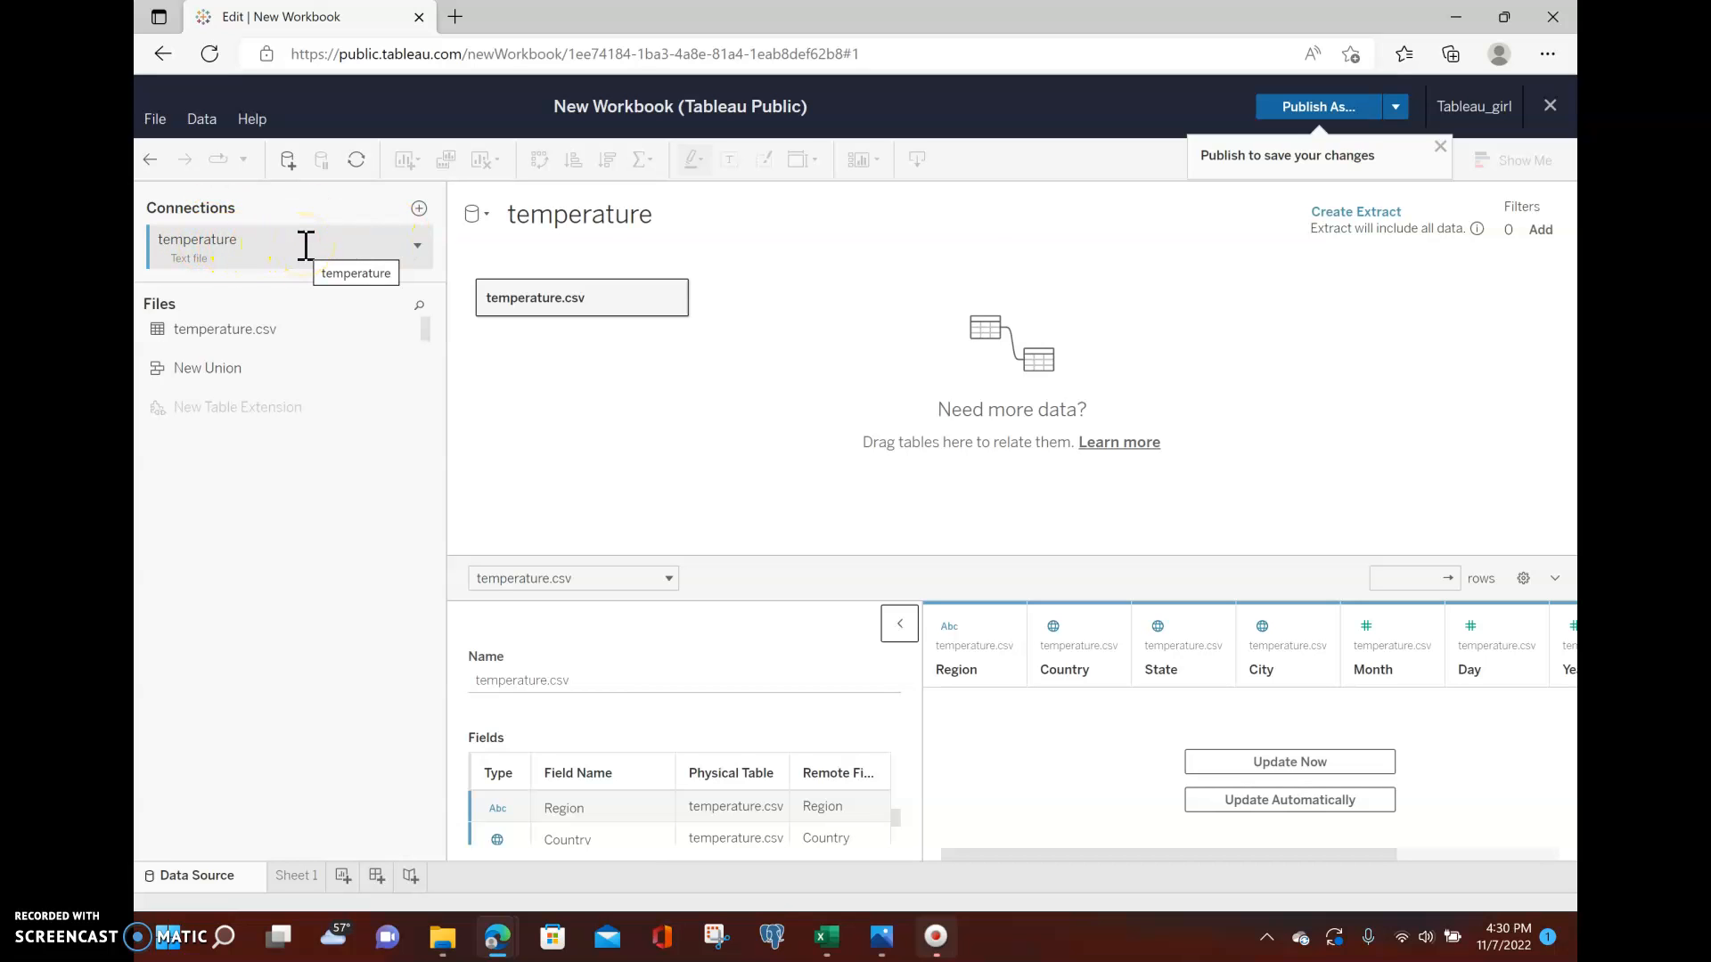
click(420, 250)
click(415, 248)
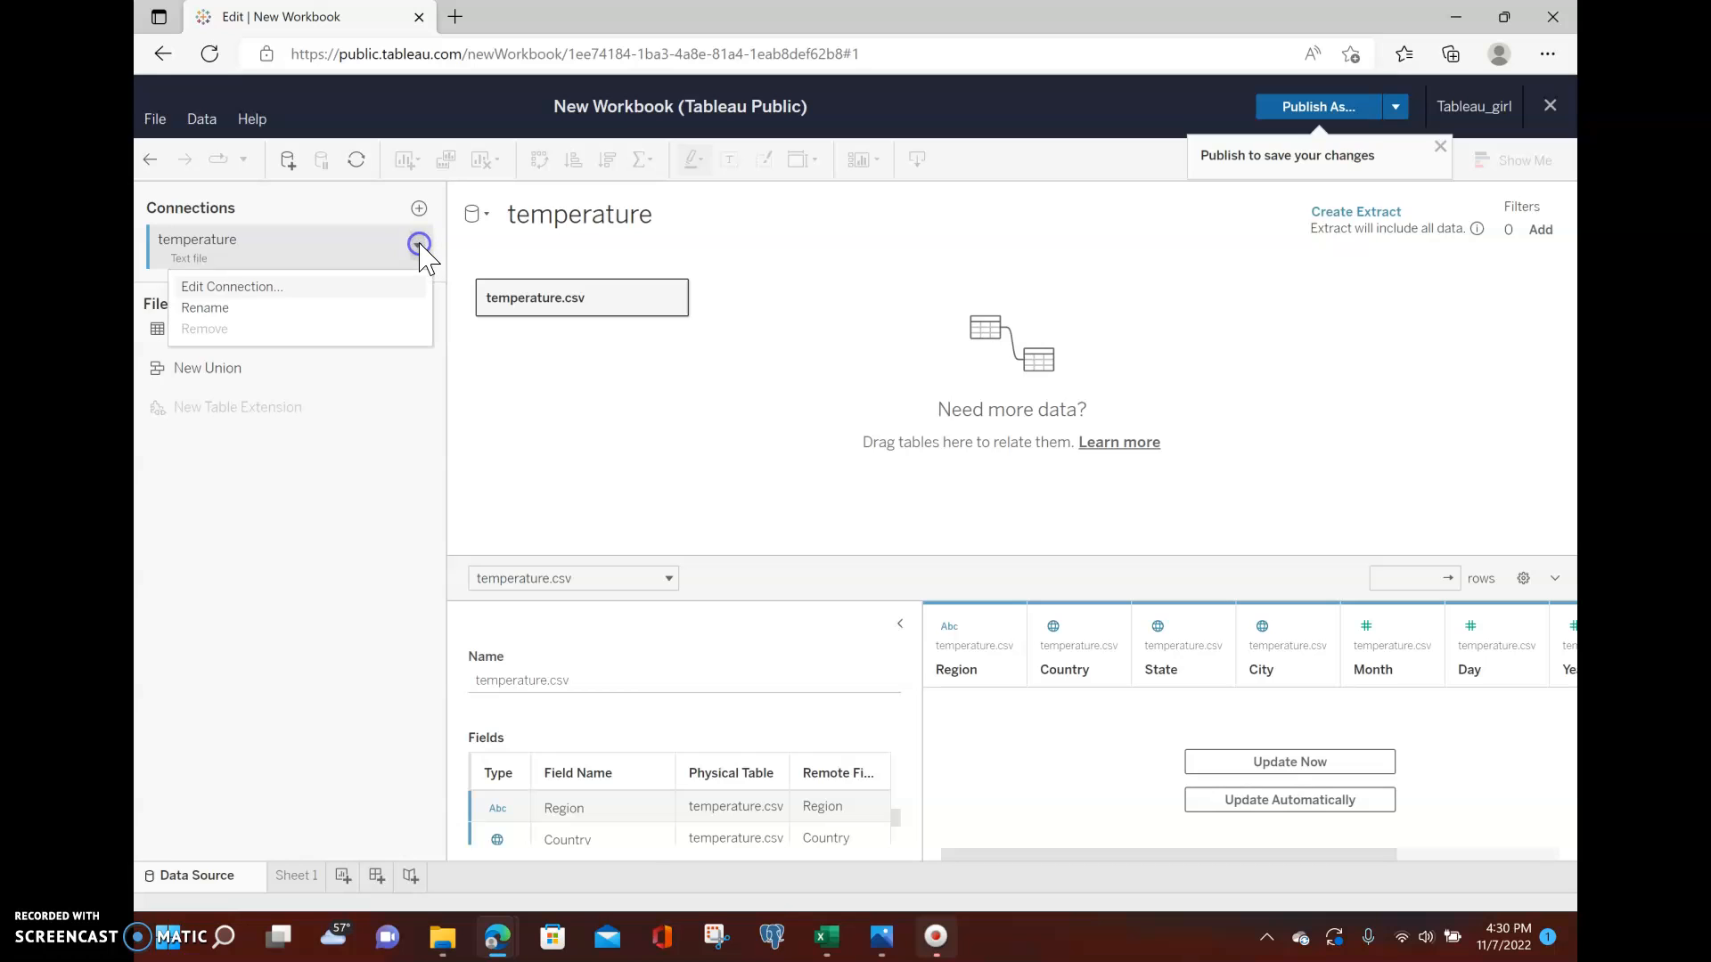
click(223, 288)
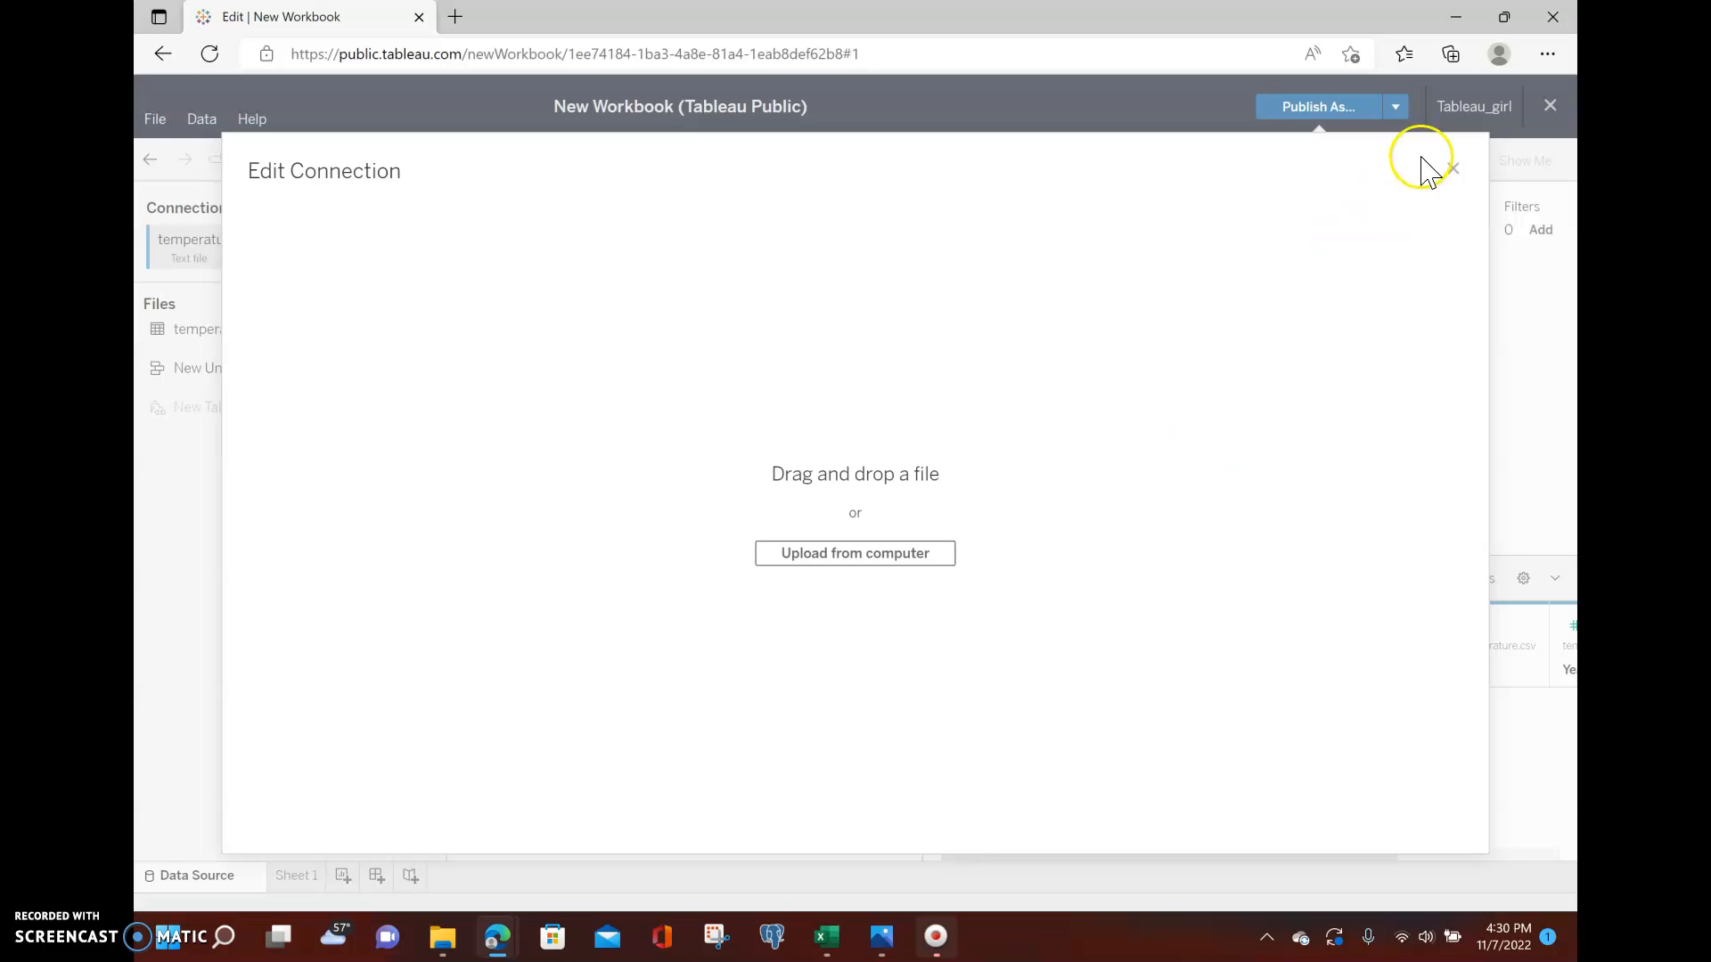
click(1453, 170)
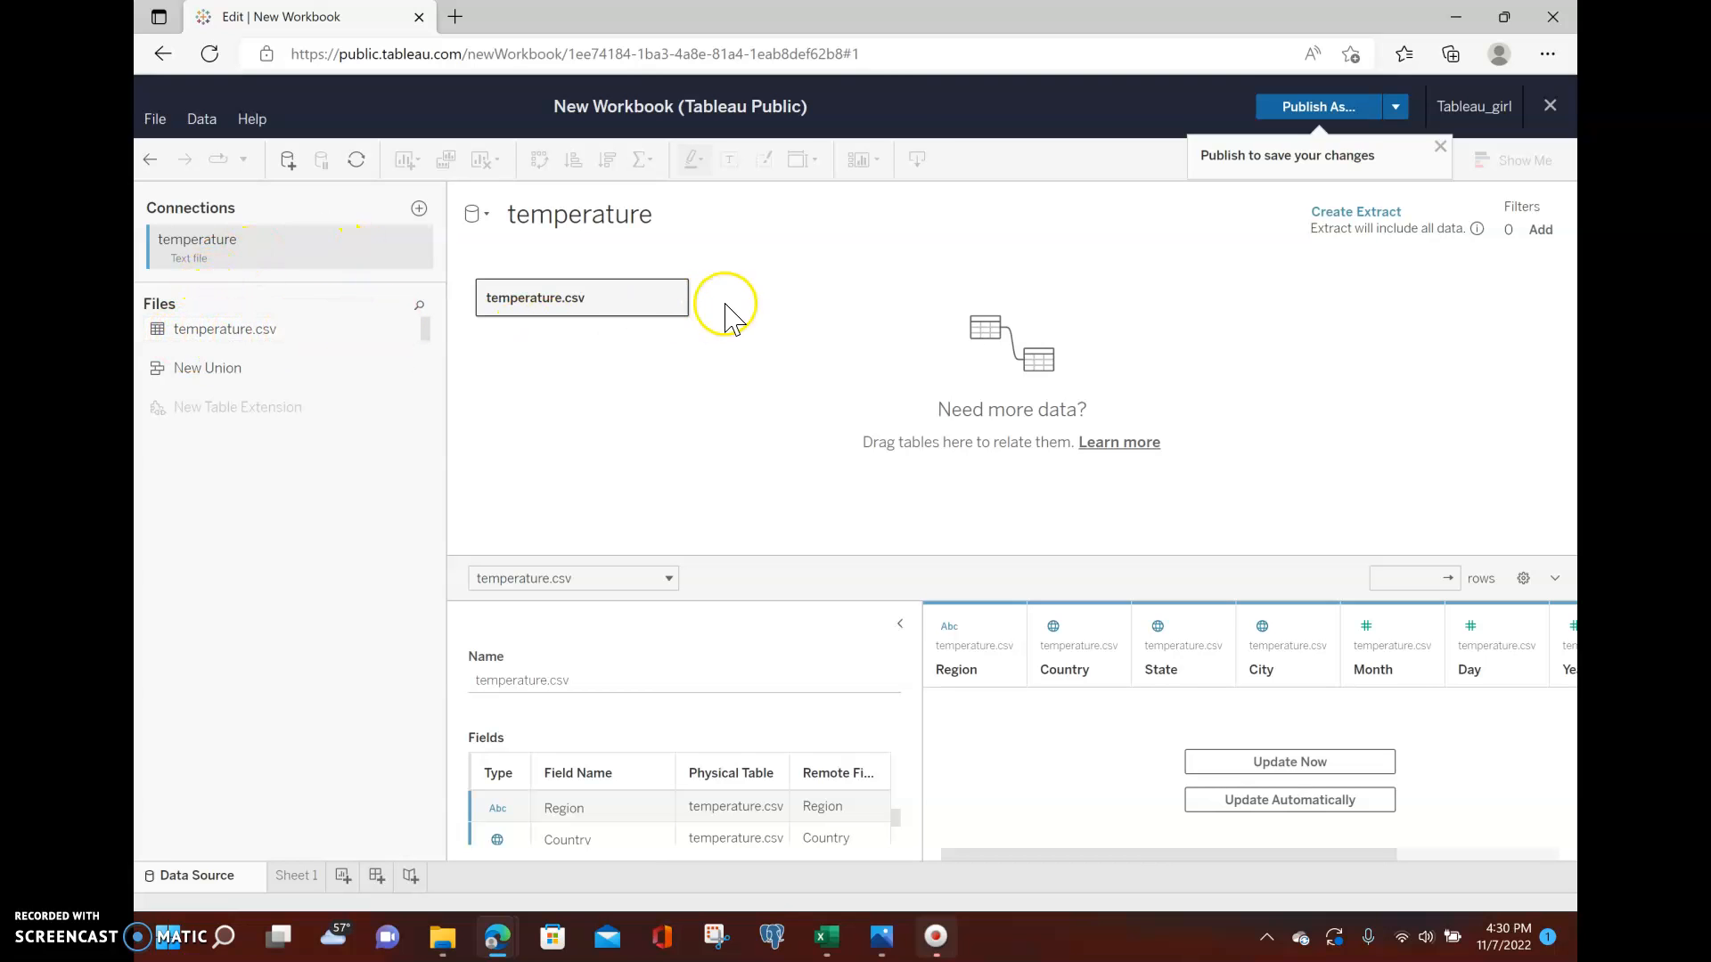
Remove temperature.csv from the canvas and drag it back in from the Files list.
click(673, 301)
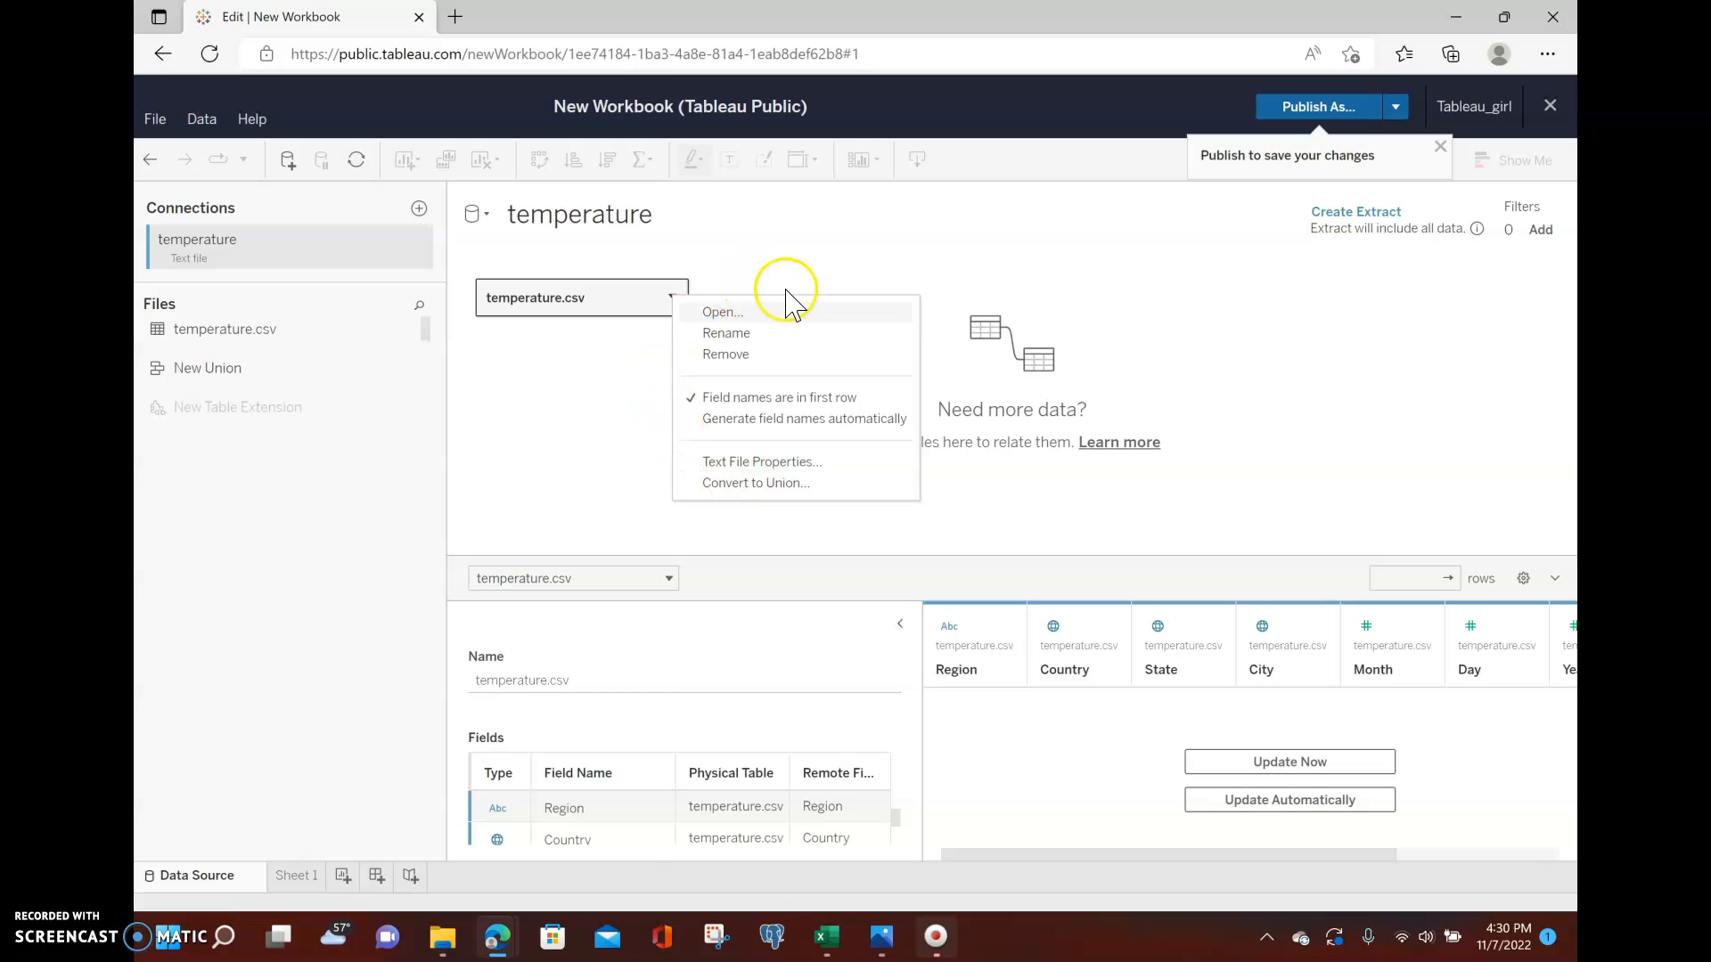
click(727, 355)
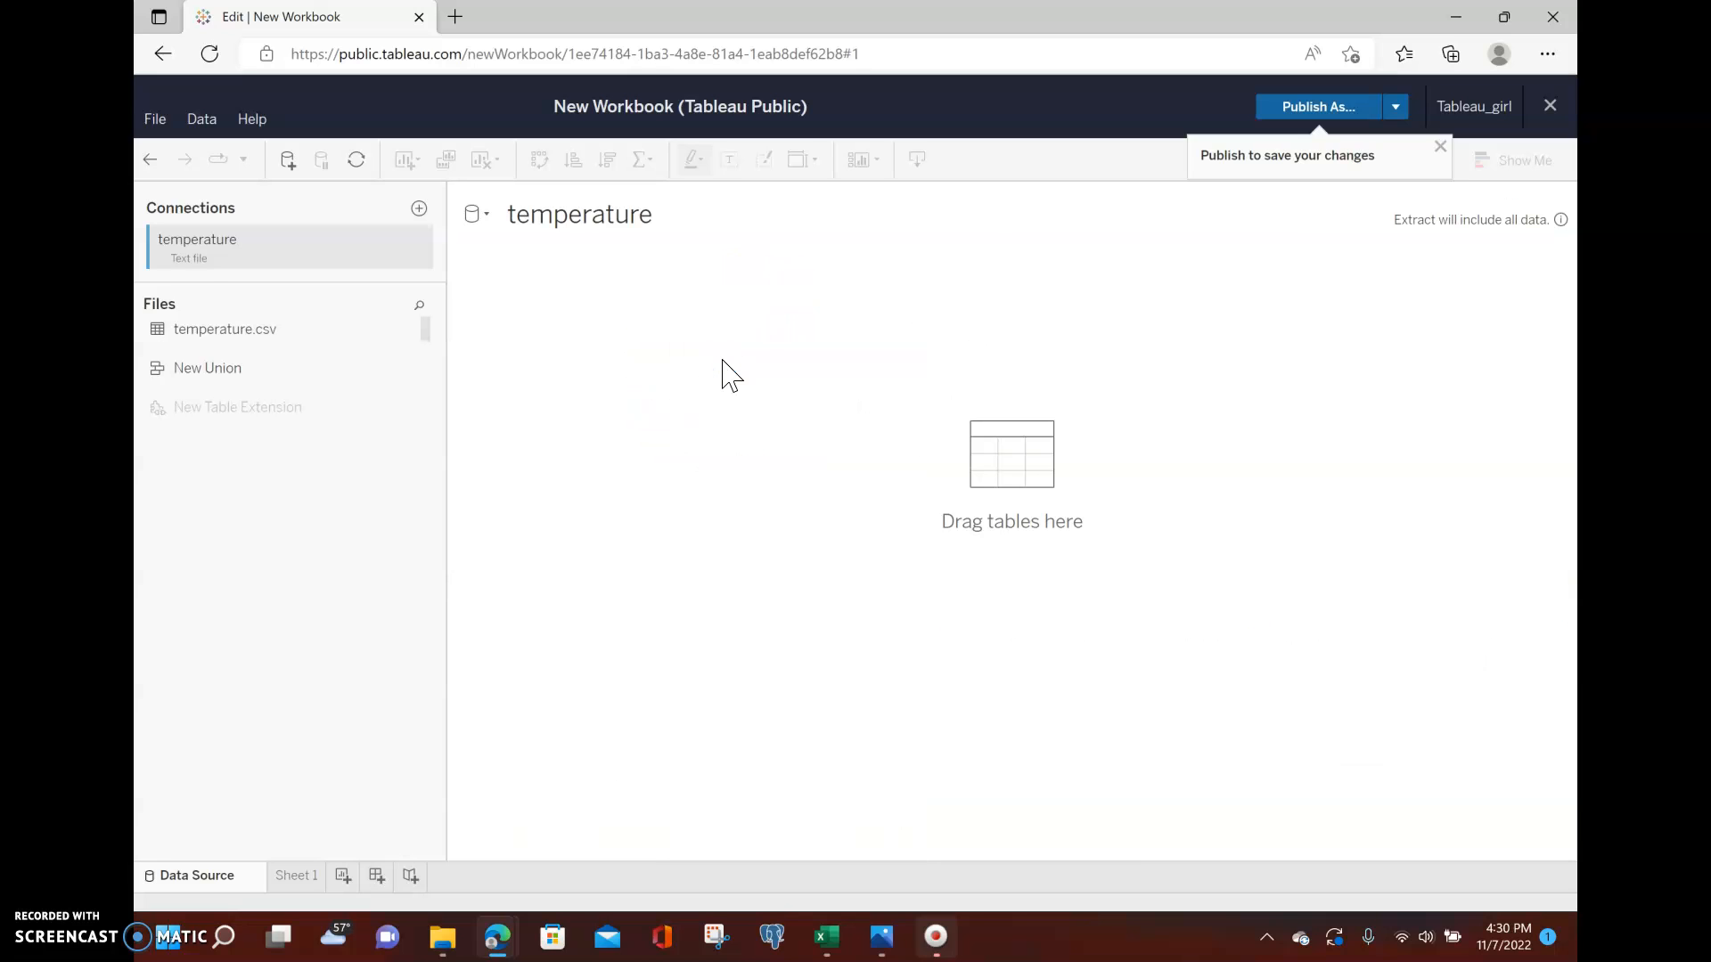
drag(175, 329, 690, 283)
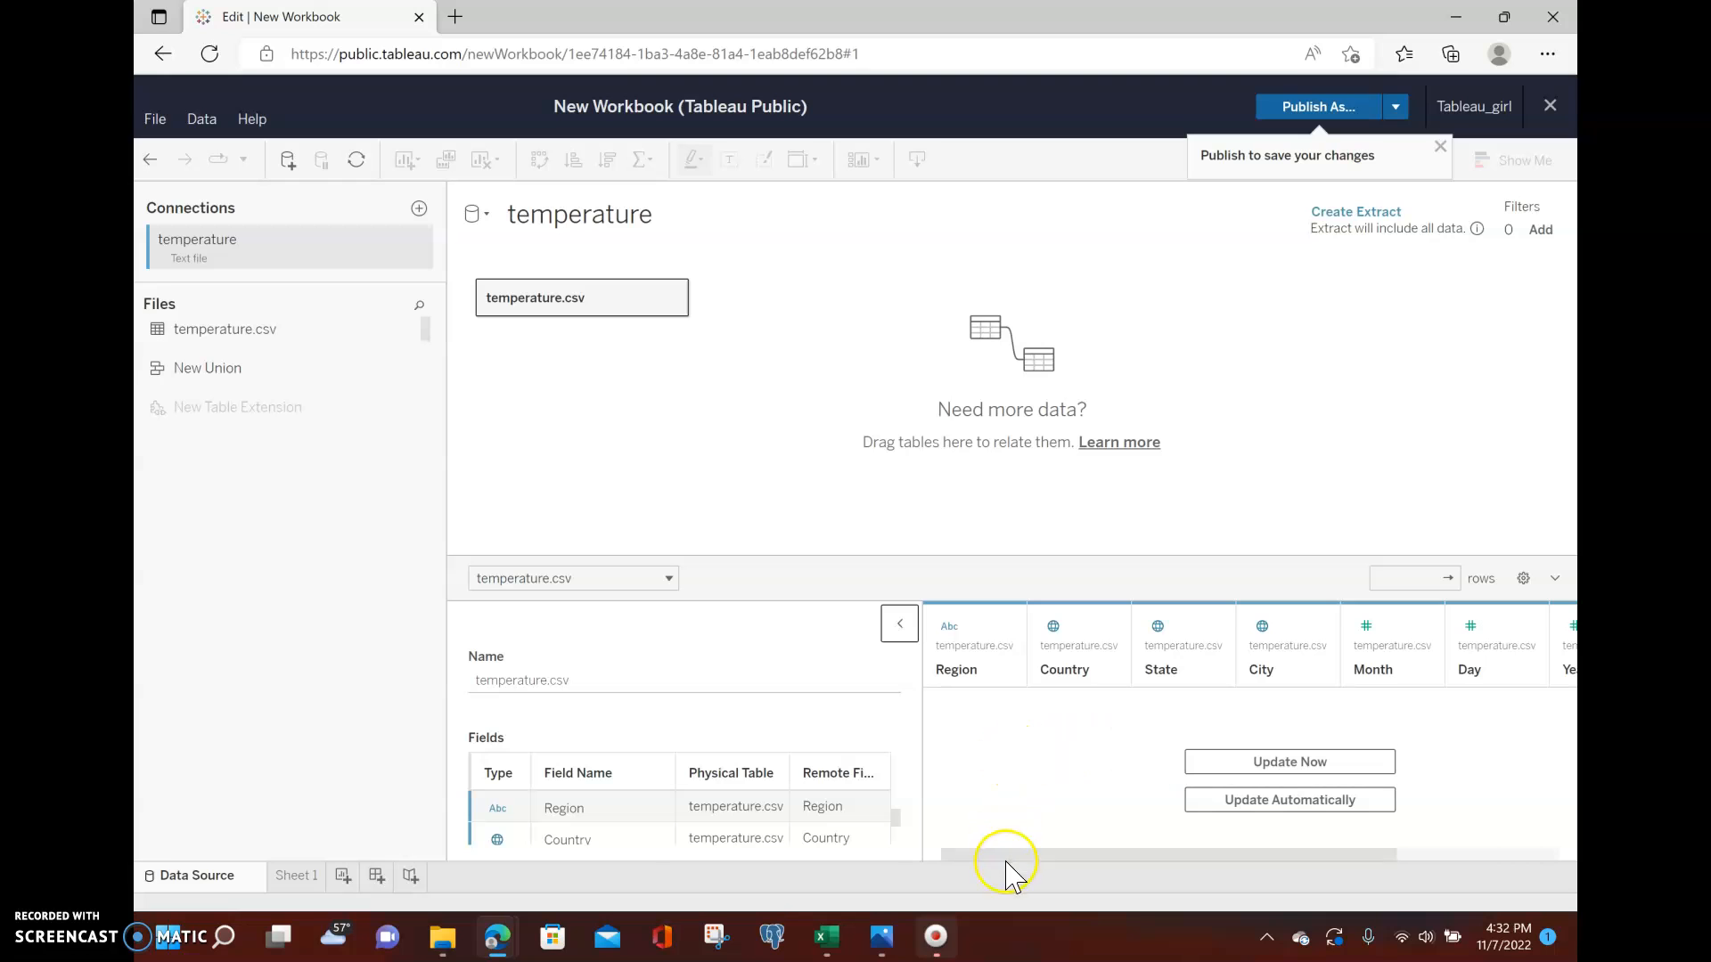
Examine the temperature.csv field list and types in the data preview area.
drag(1005, 857, 992, 901)
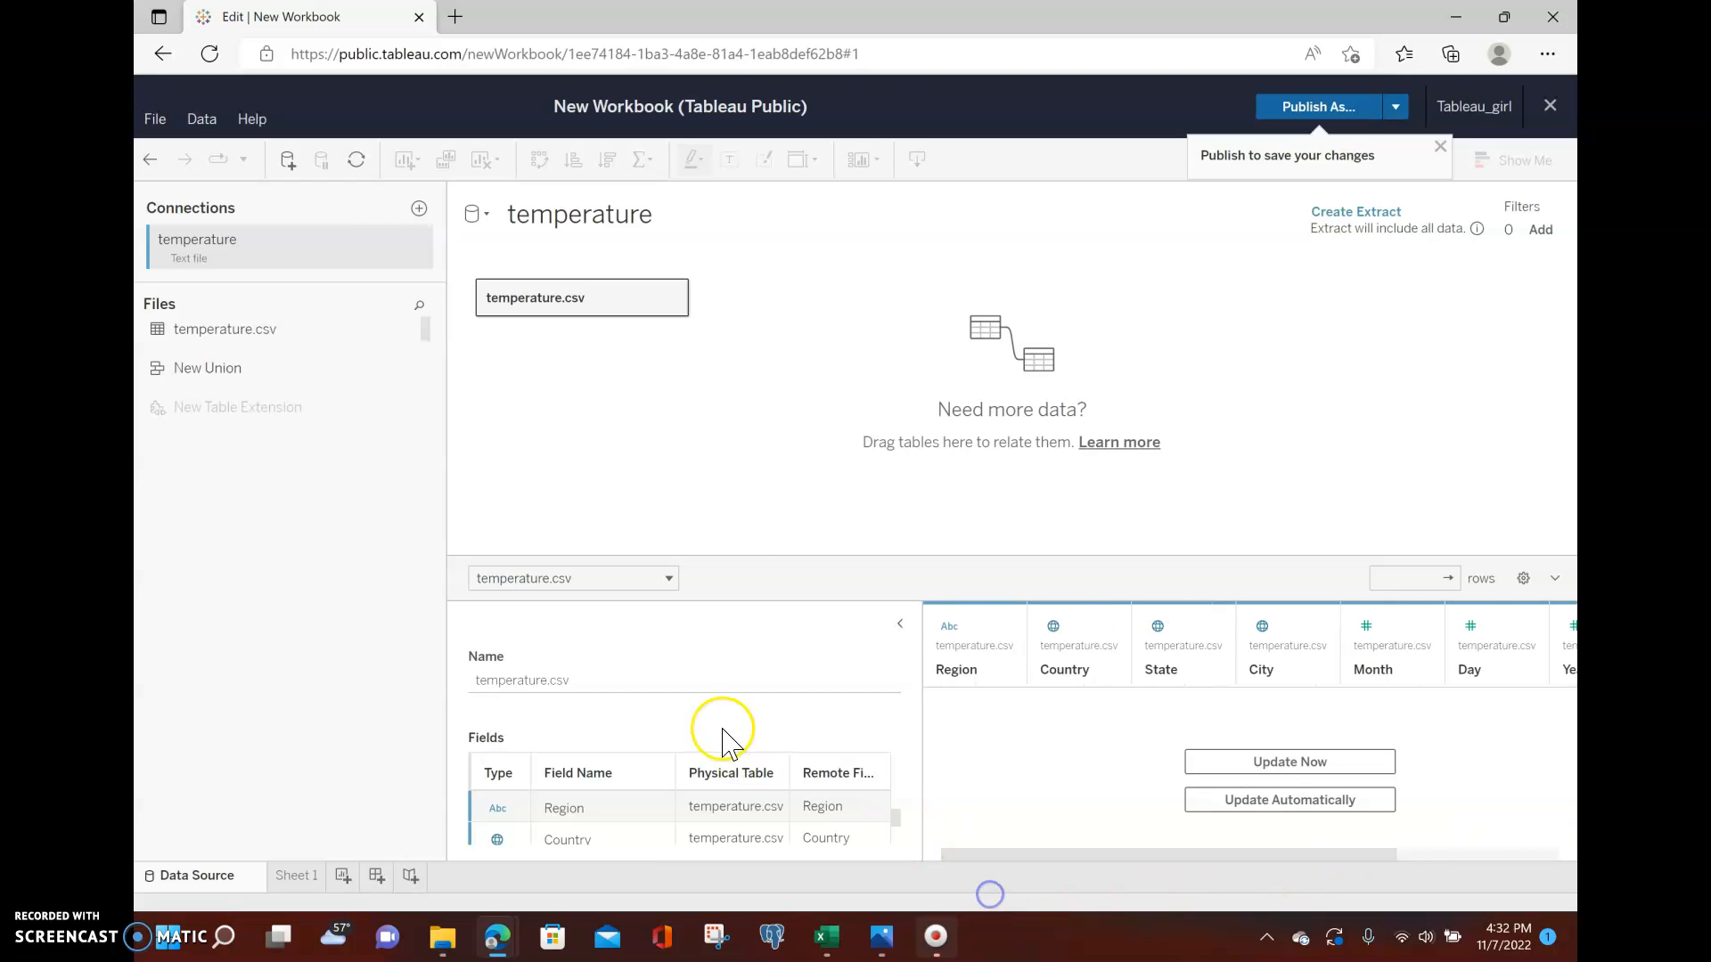
drag(733, 558, 728, 368)
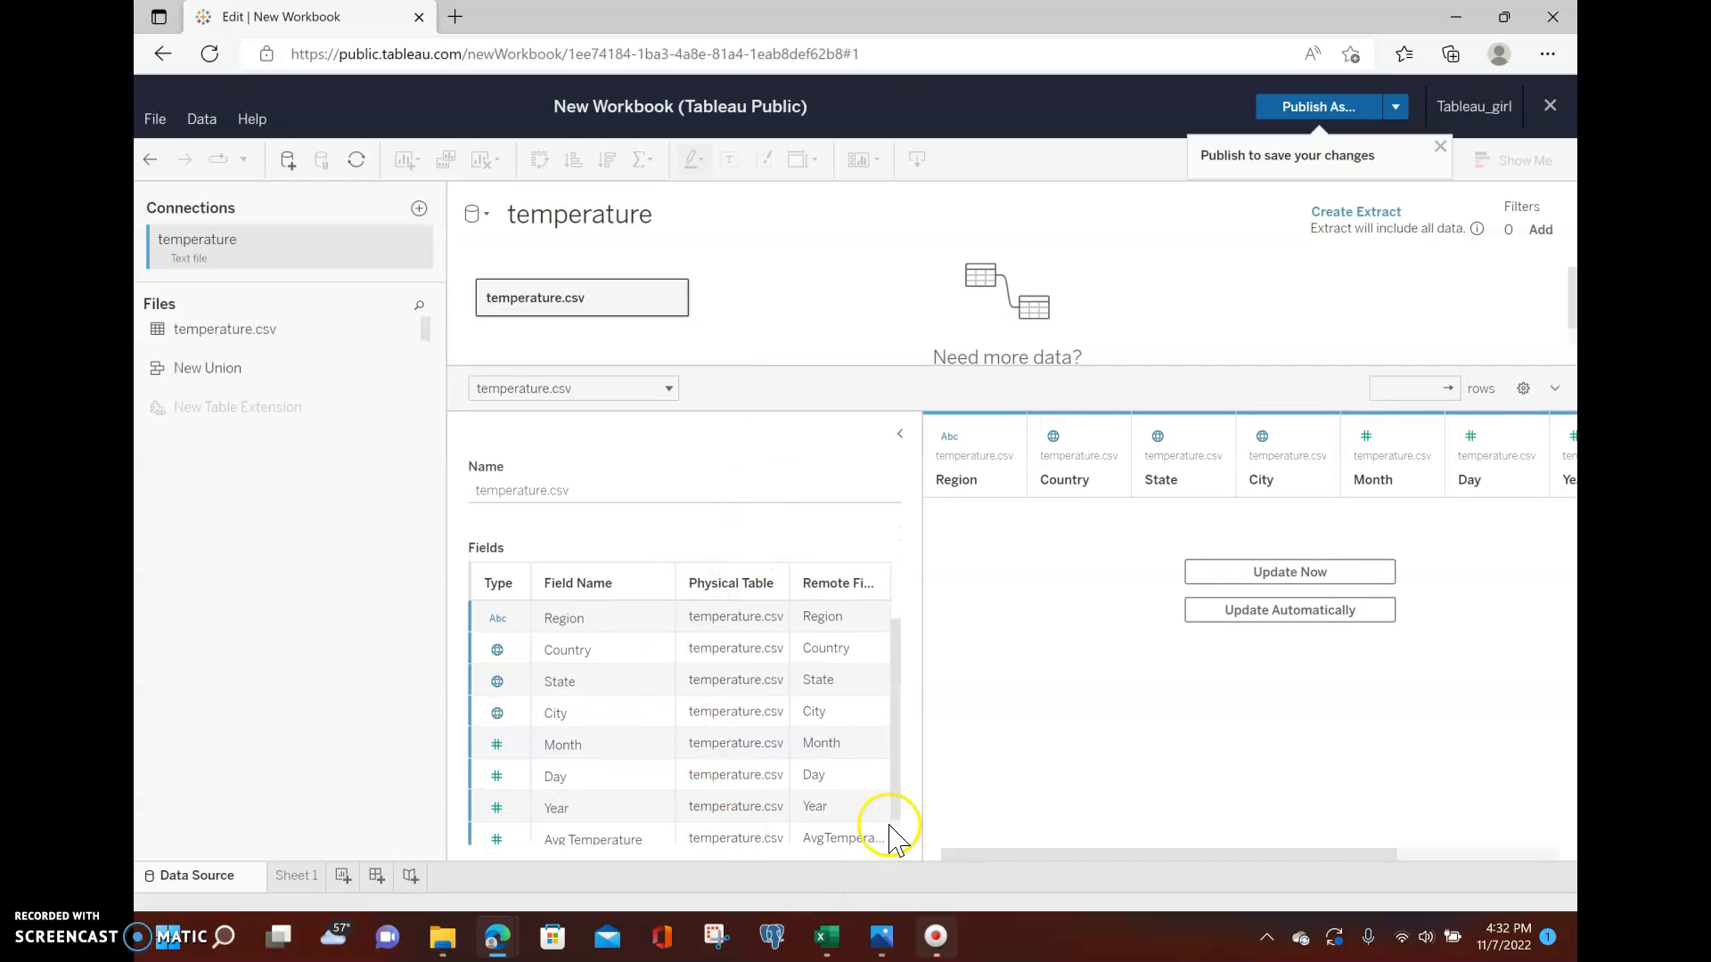
drag(917, 606, 1065, 607)
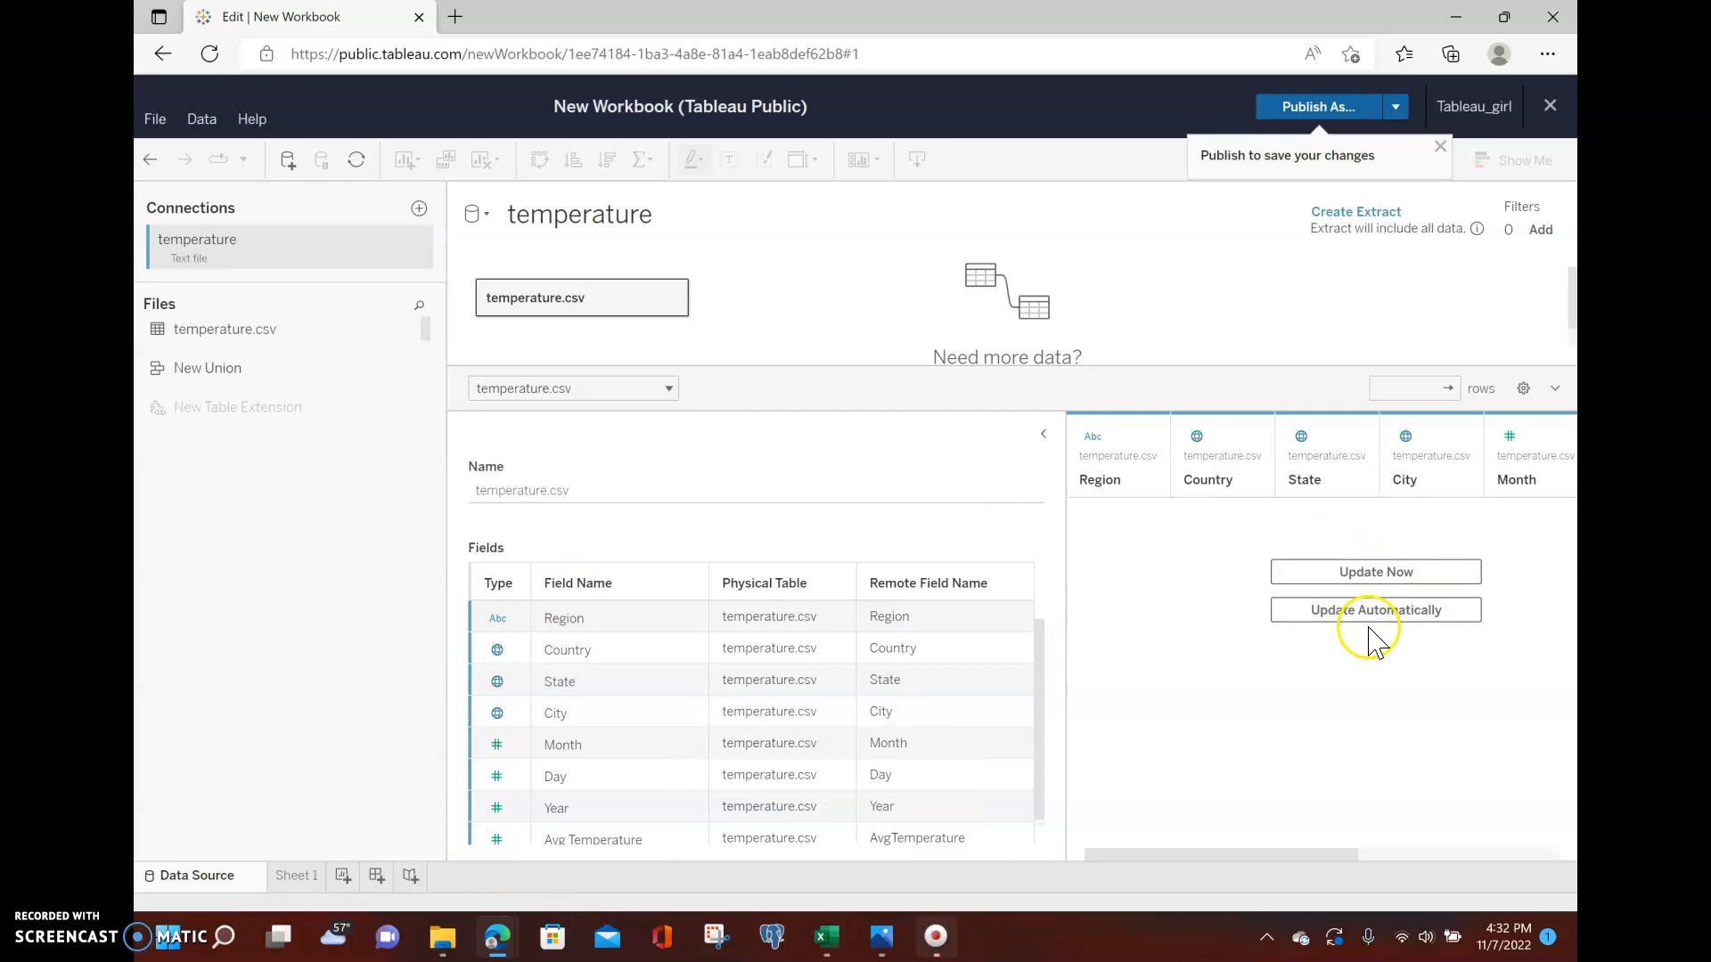
drag(919, 374, 838, 475)
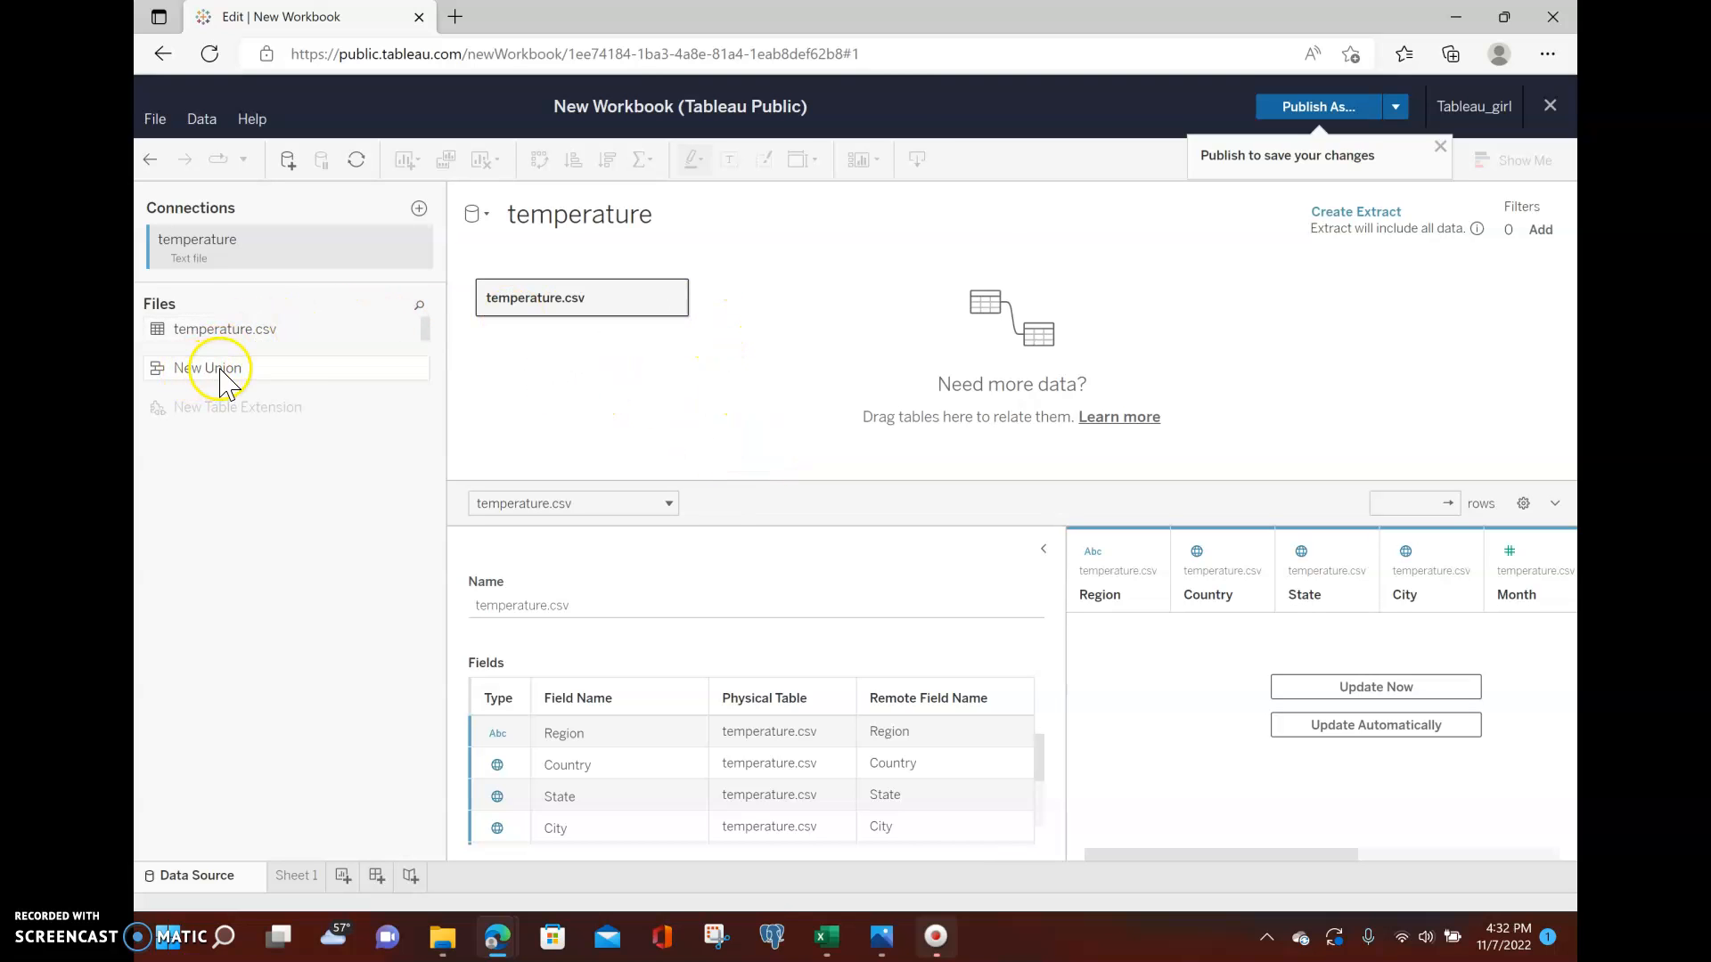
click(327, 512)
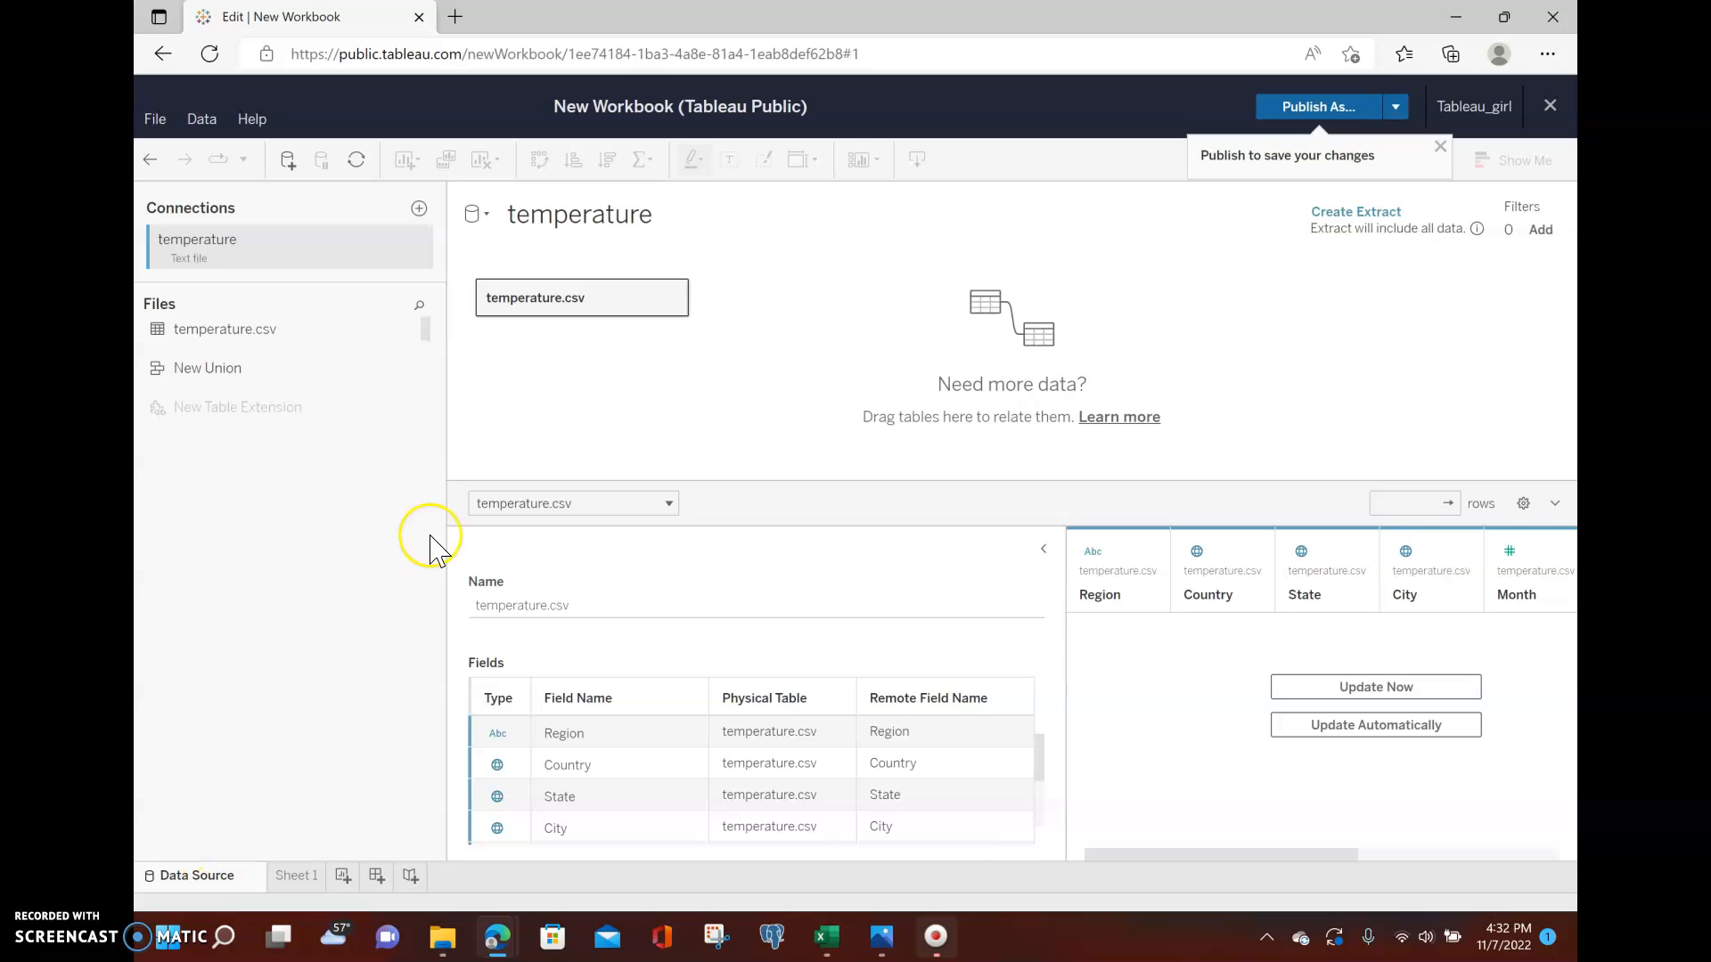
Open Sheet 1 and inspect the Country, State, City hierarchy and other fields in the Data pane.
click(297, 878)
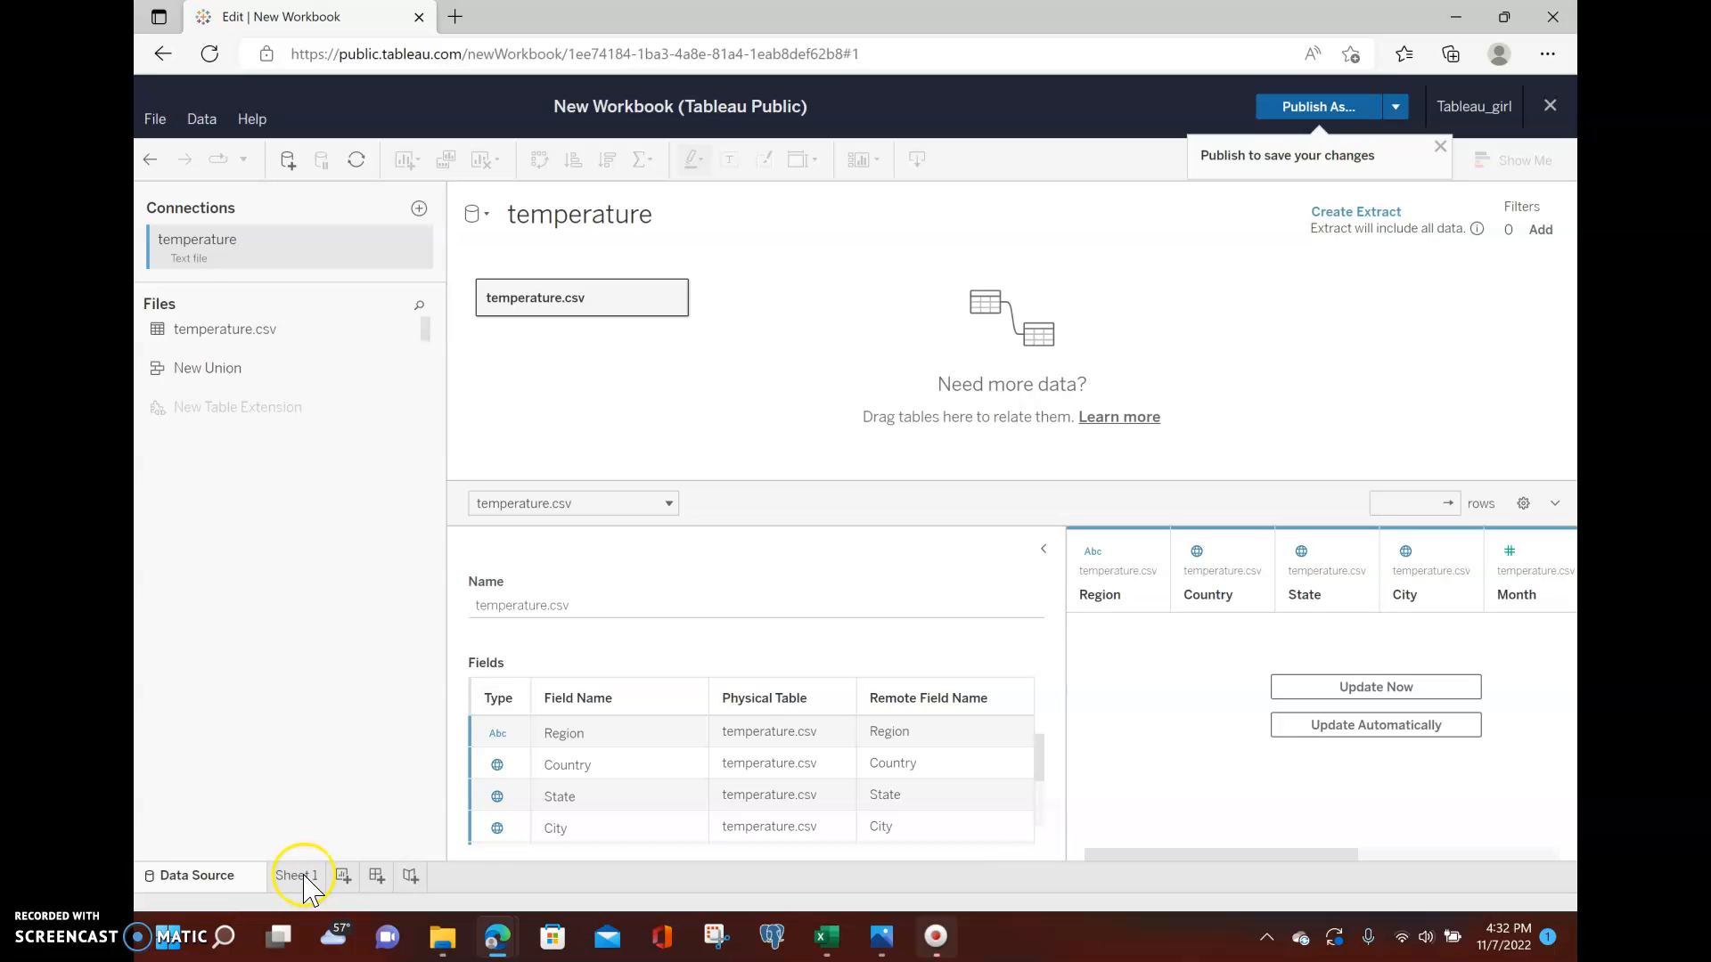
click(297, 880)
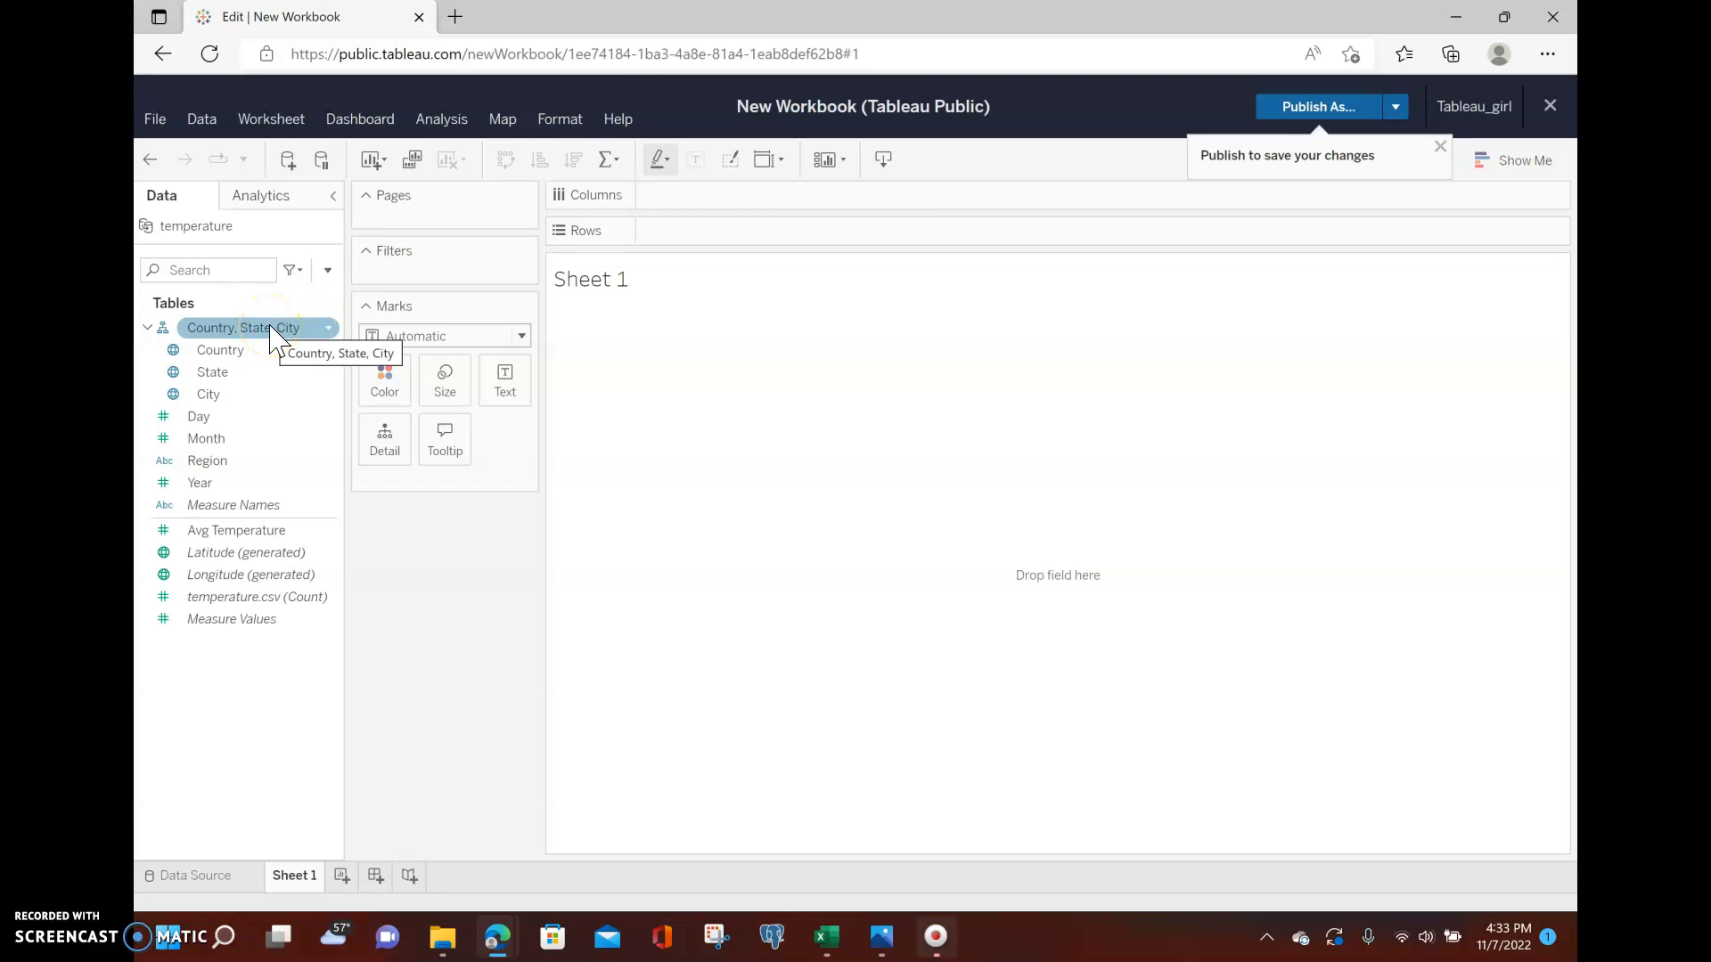
click(212, 400)
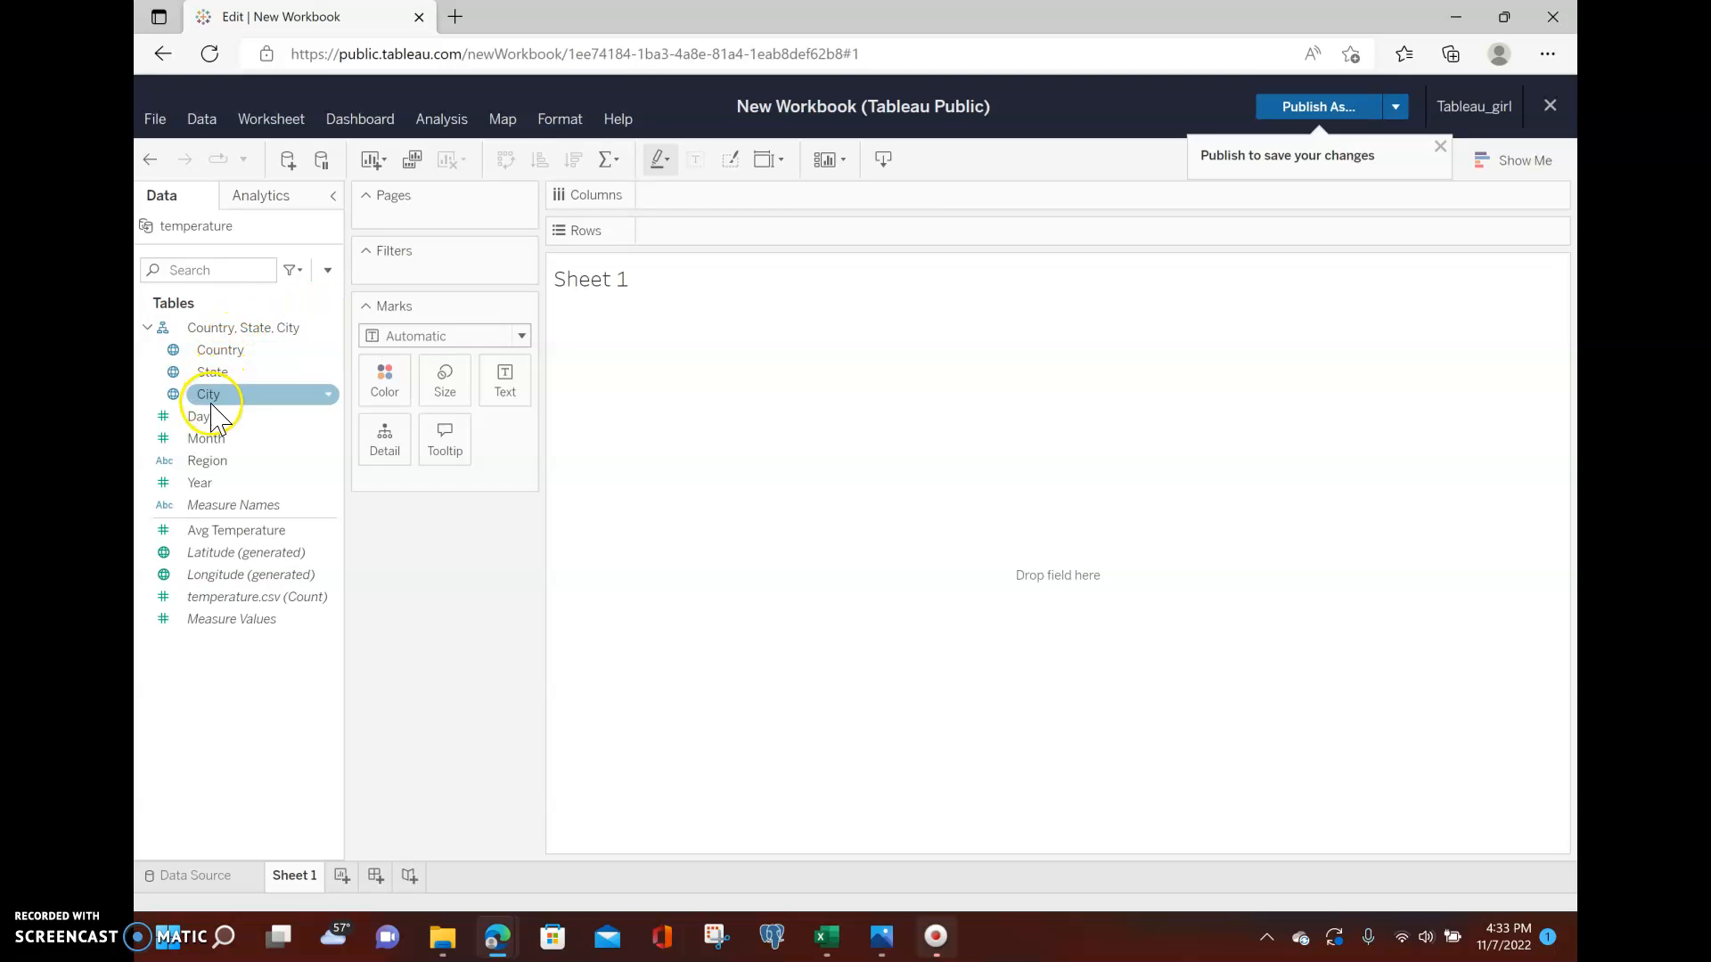
click(200, 416)
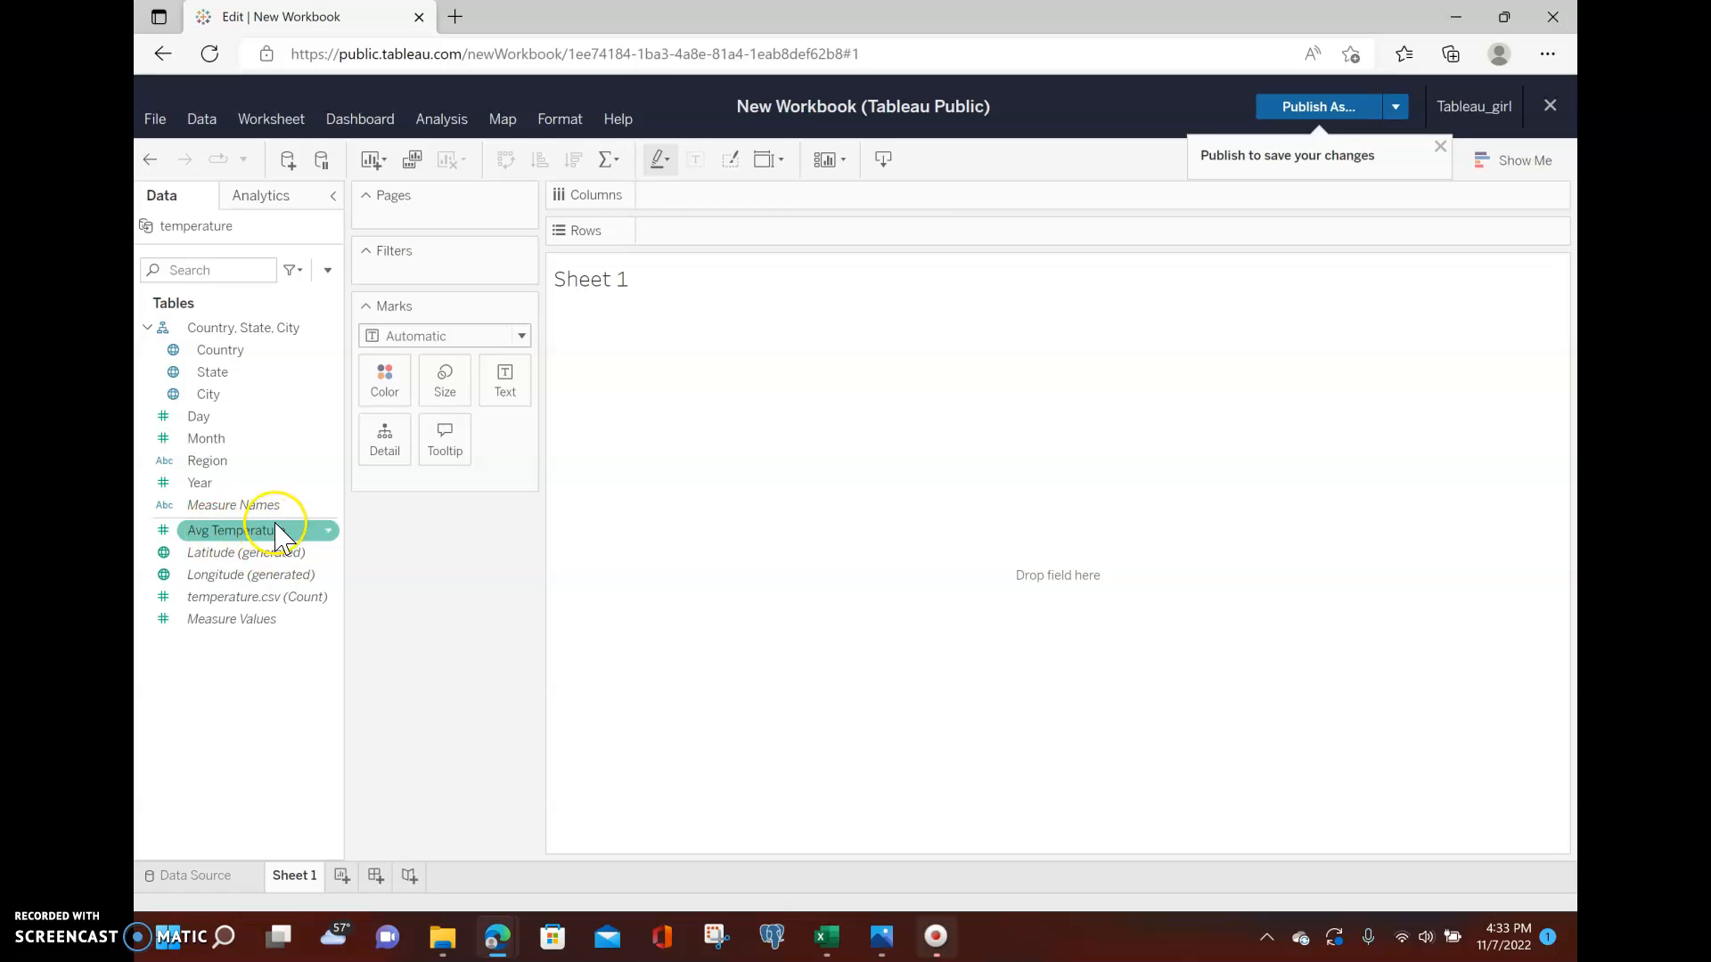
click(253, 361)
click(214, 685)
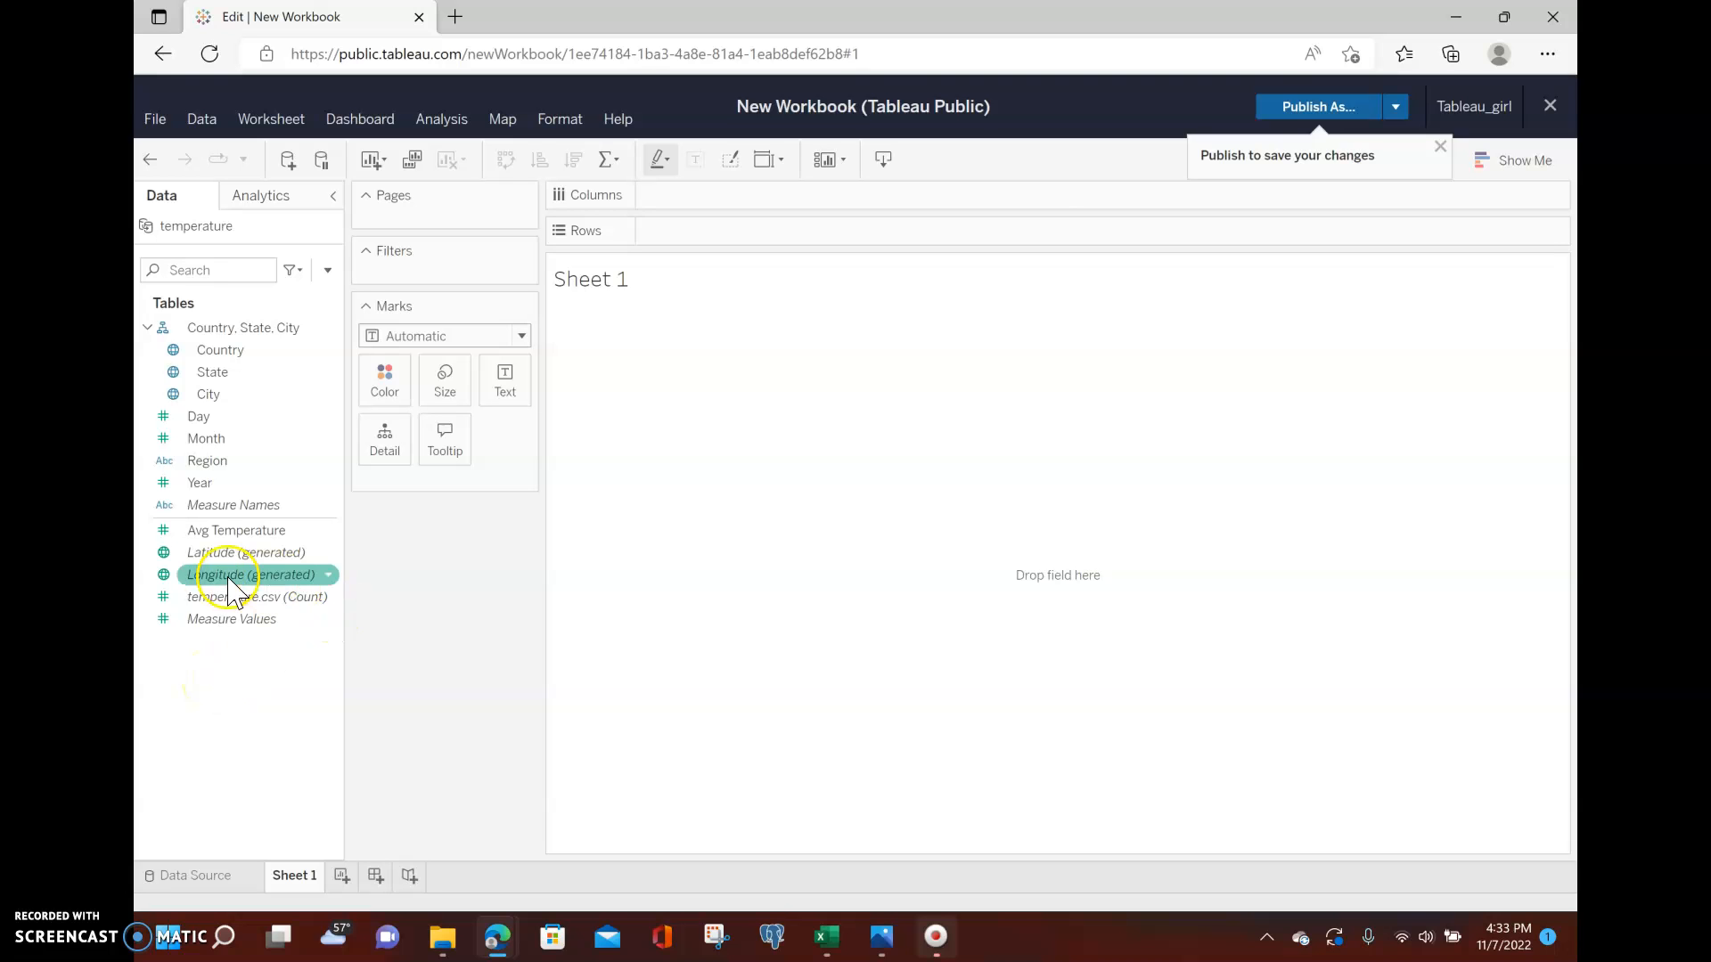
click(269, 575)
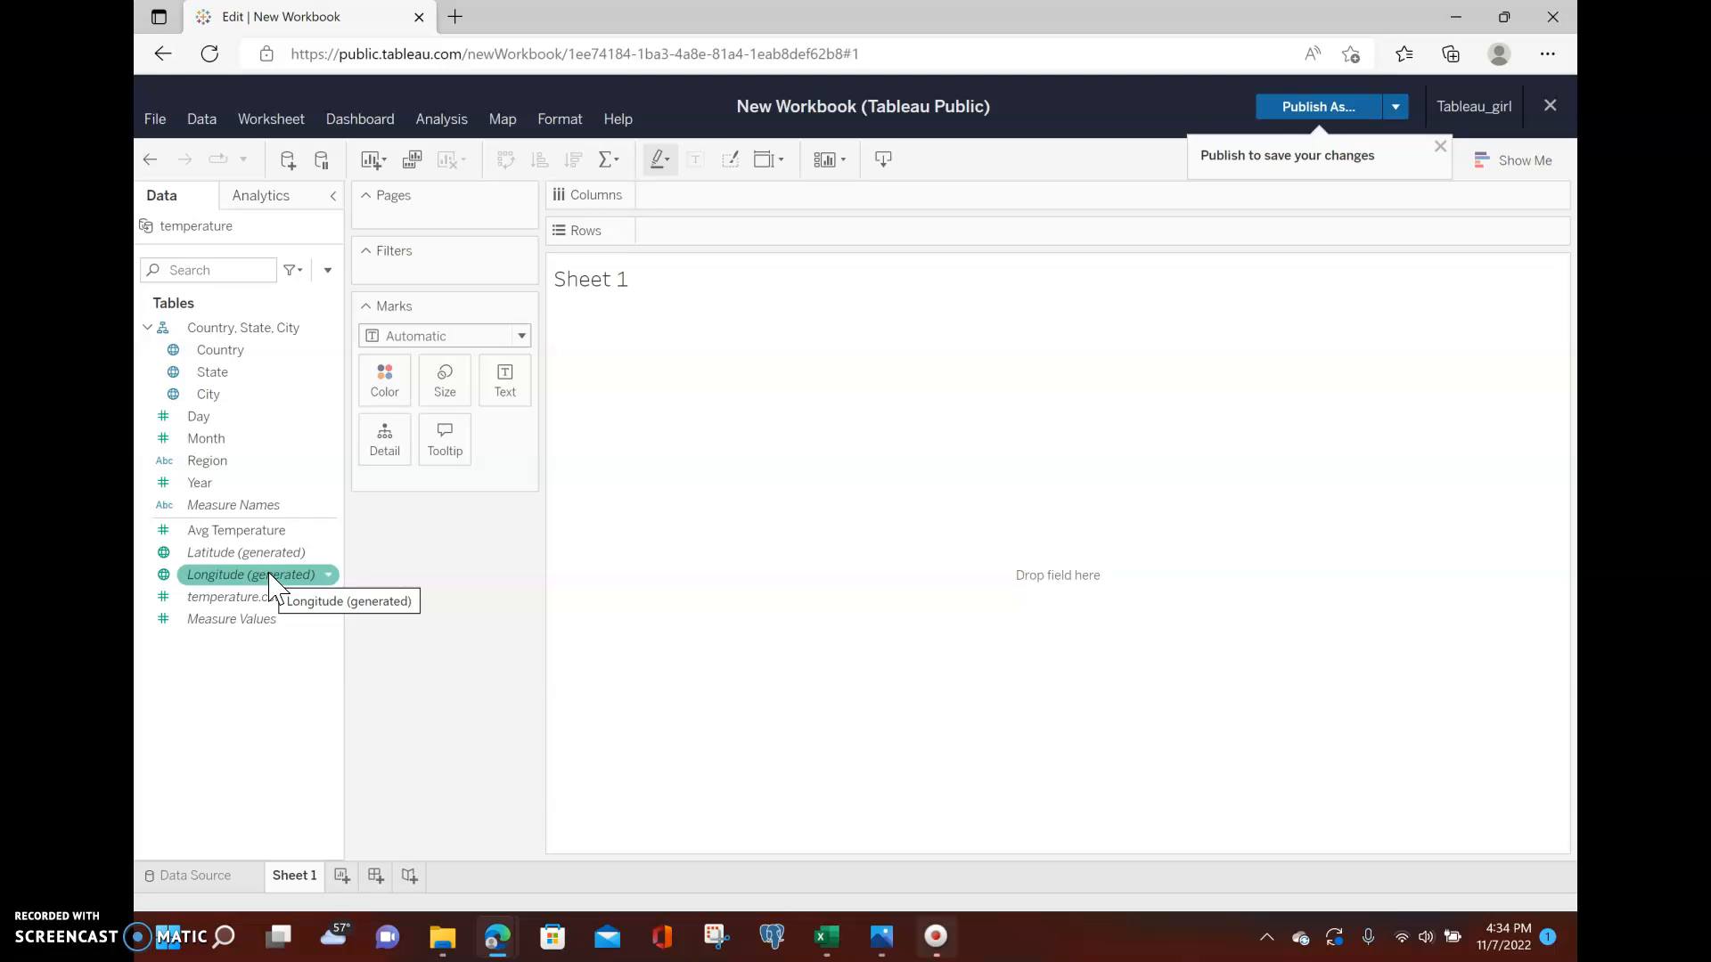
Explore the Marks card's mark type, Color and Size options and the Show Me chart panel.
click(522, 336)
click(420, 749)
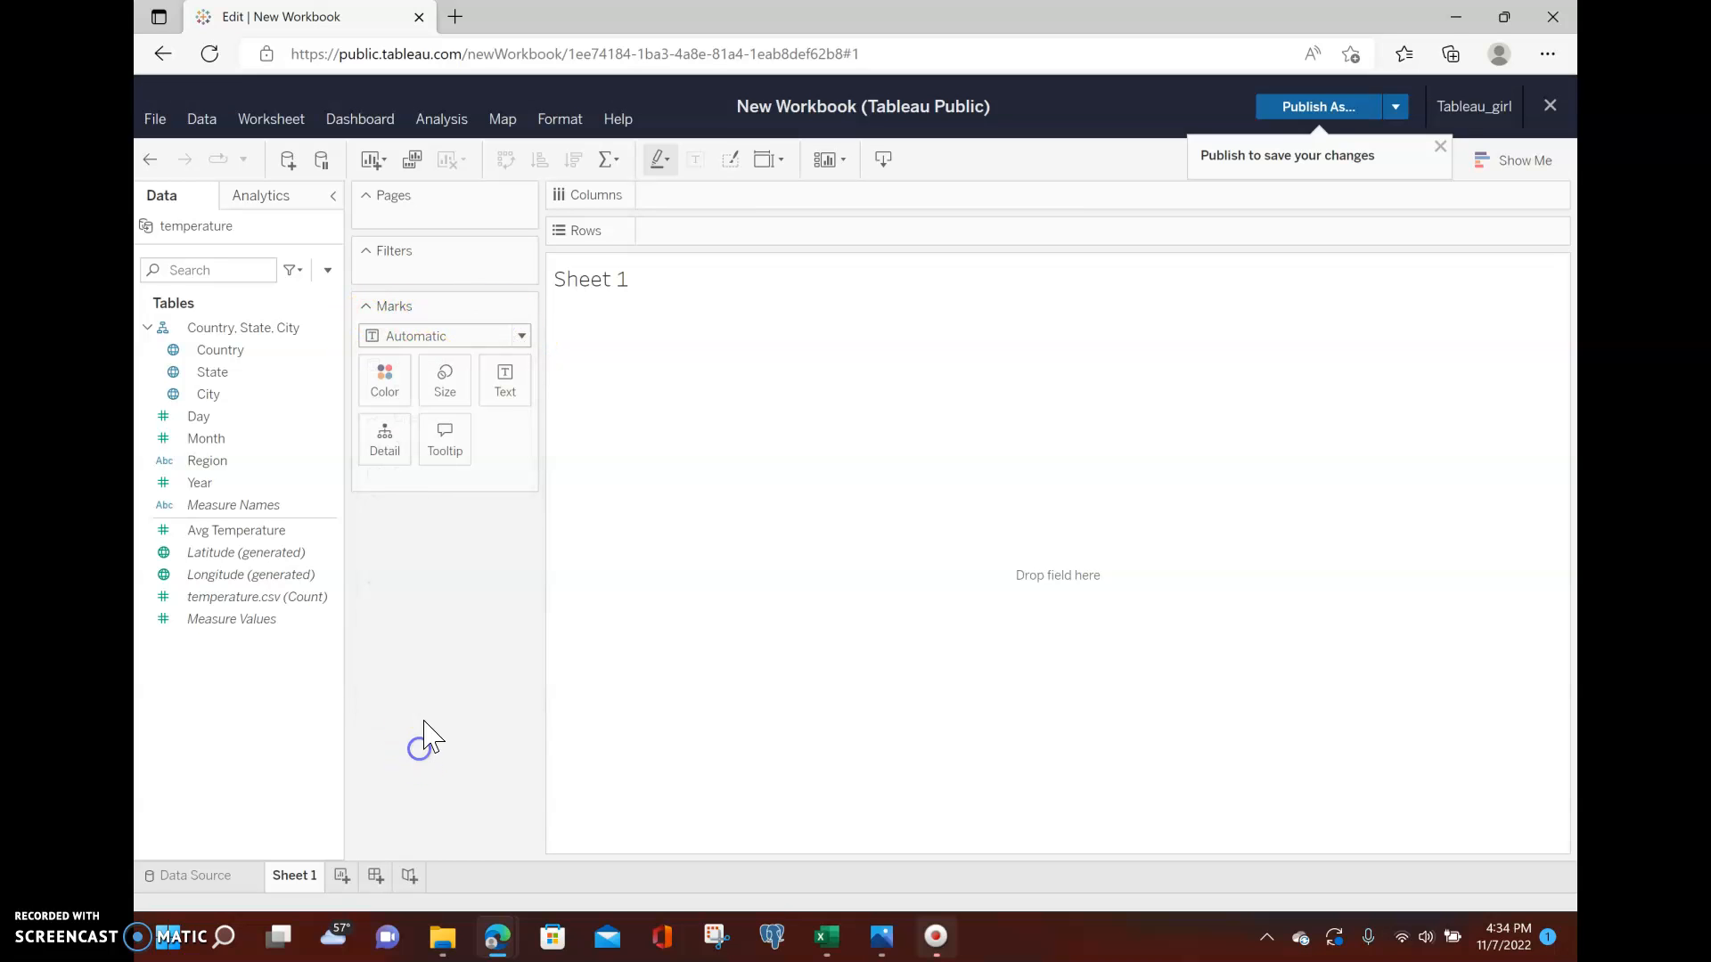
click(386, 374)
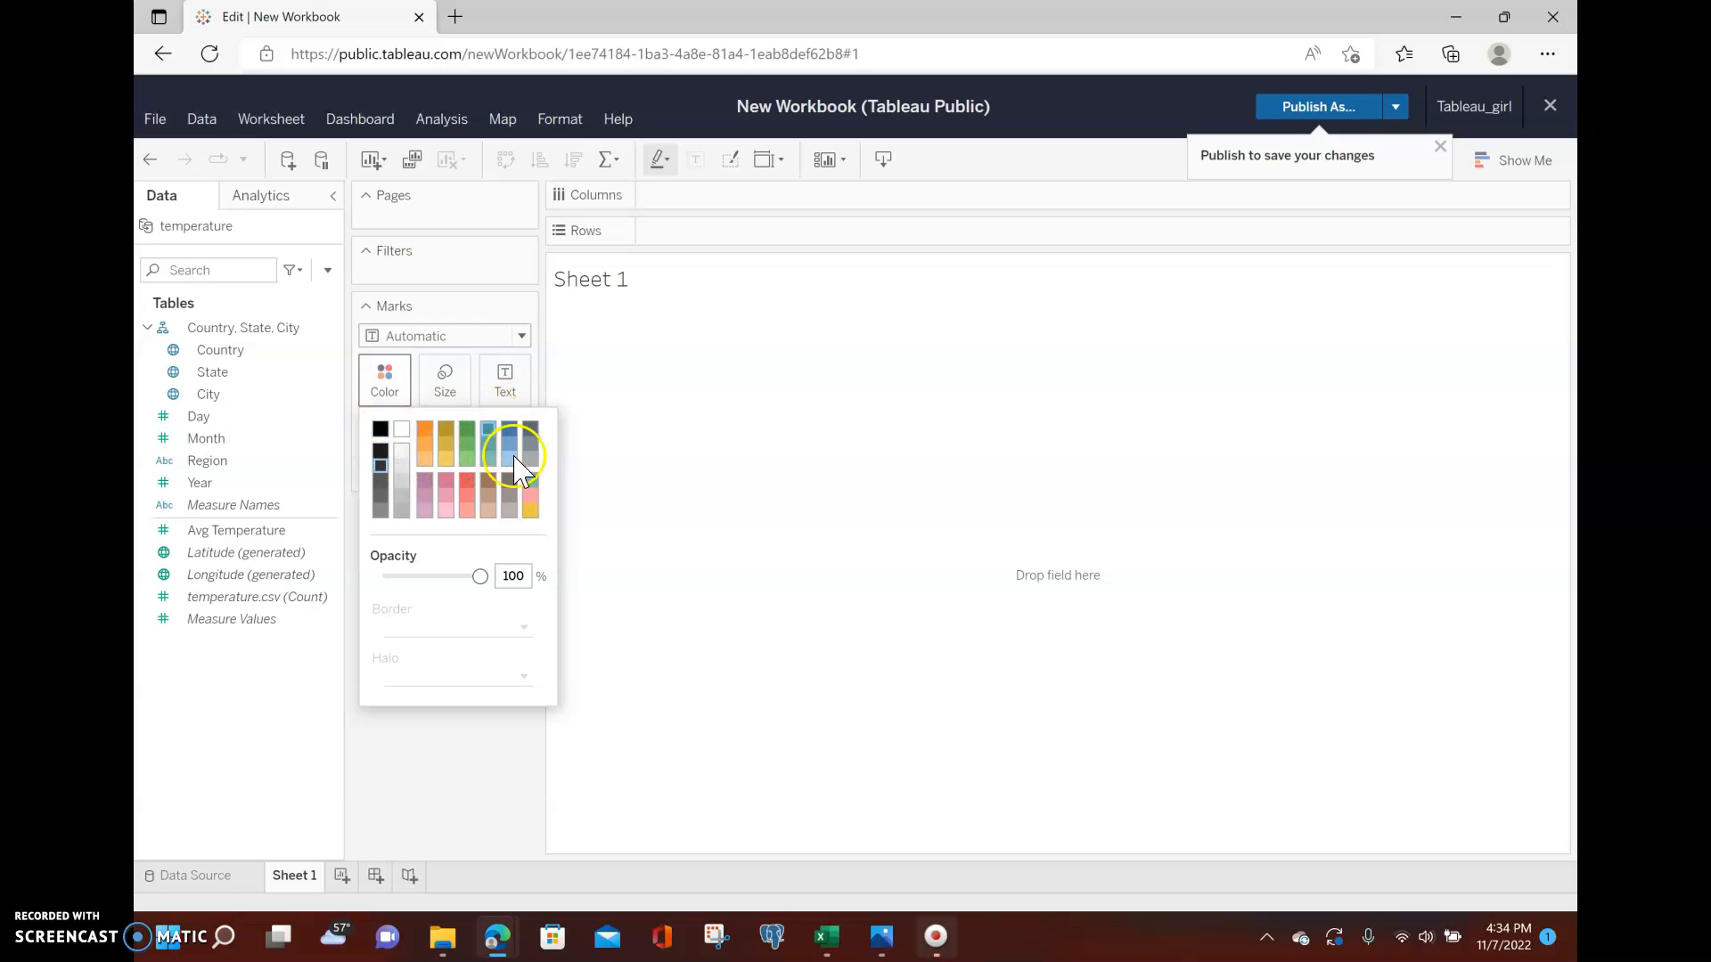
click(469, 811)
click(446, 377)
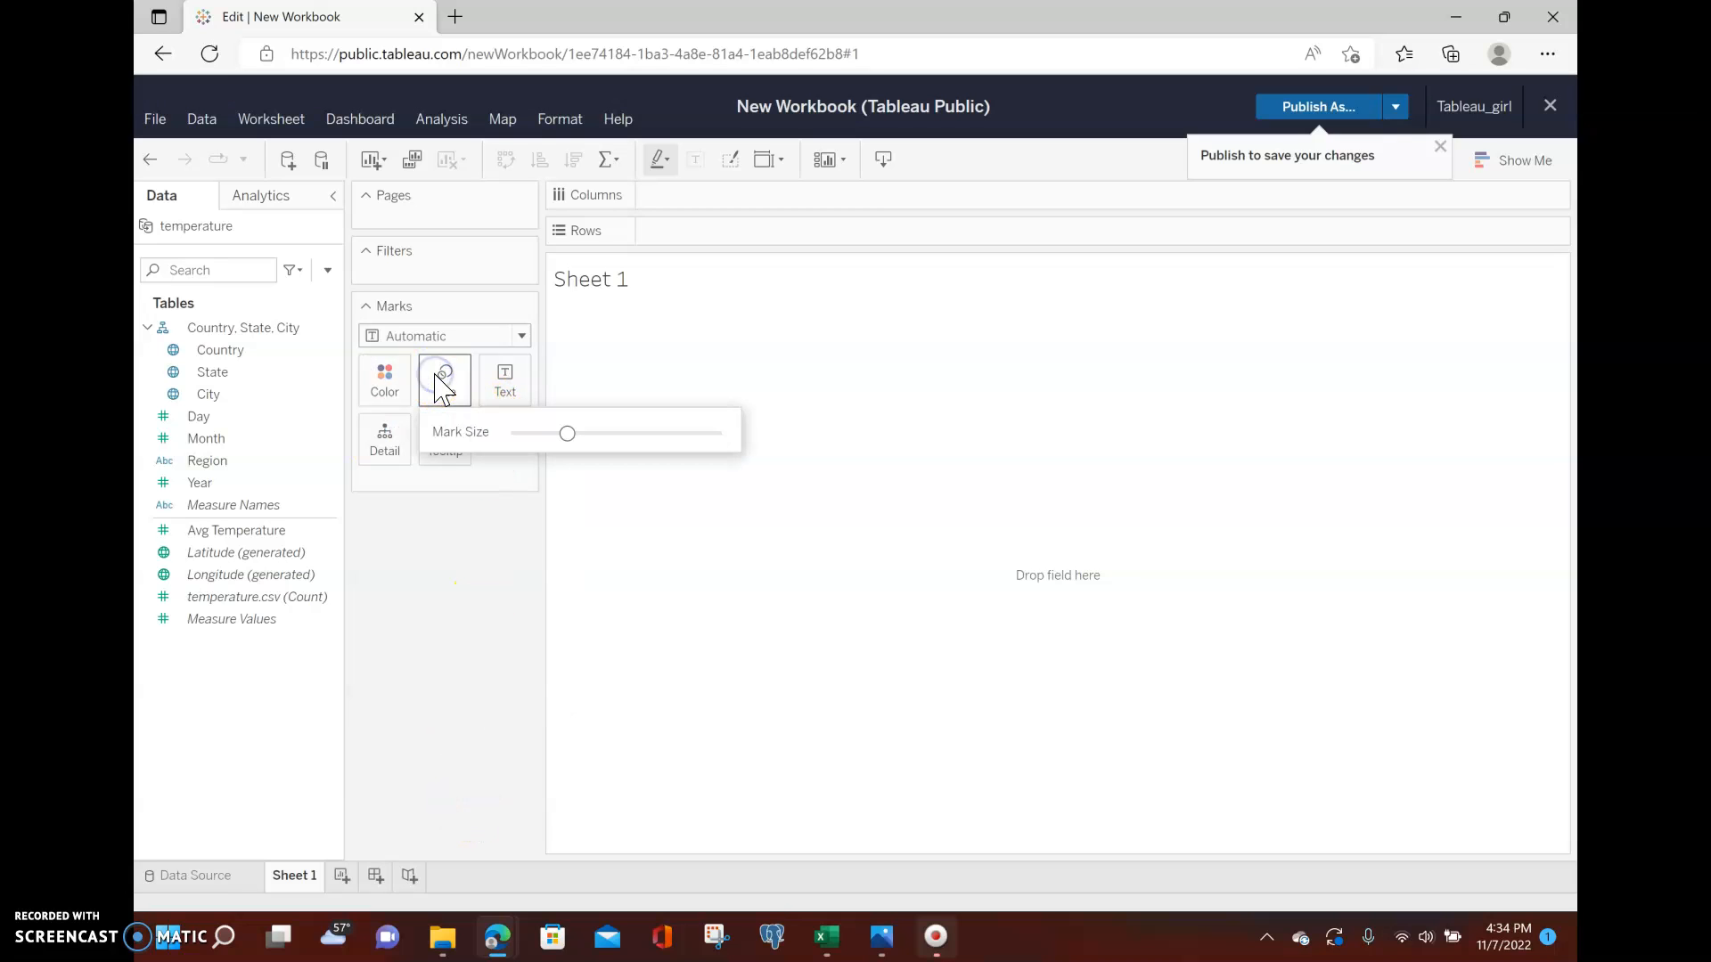
click(452, 554)
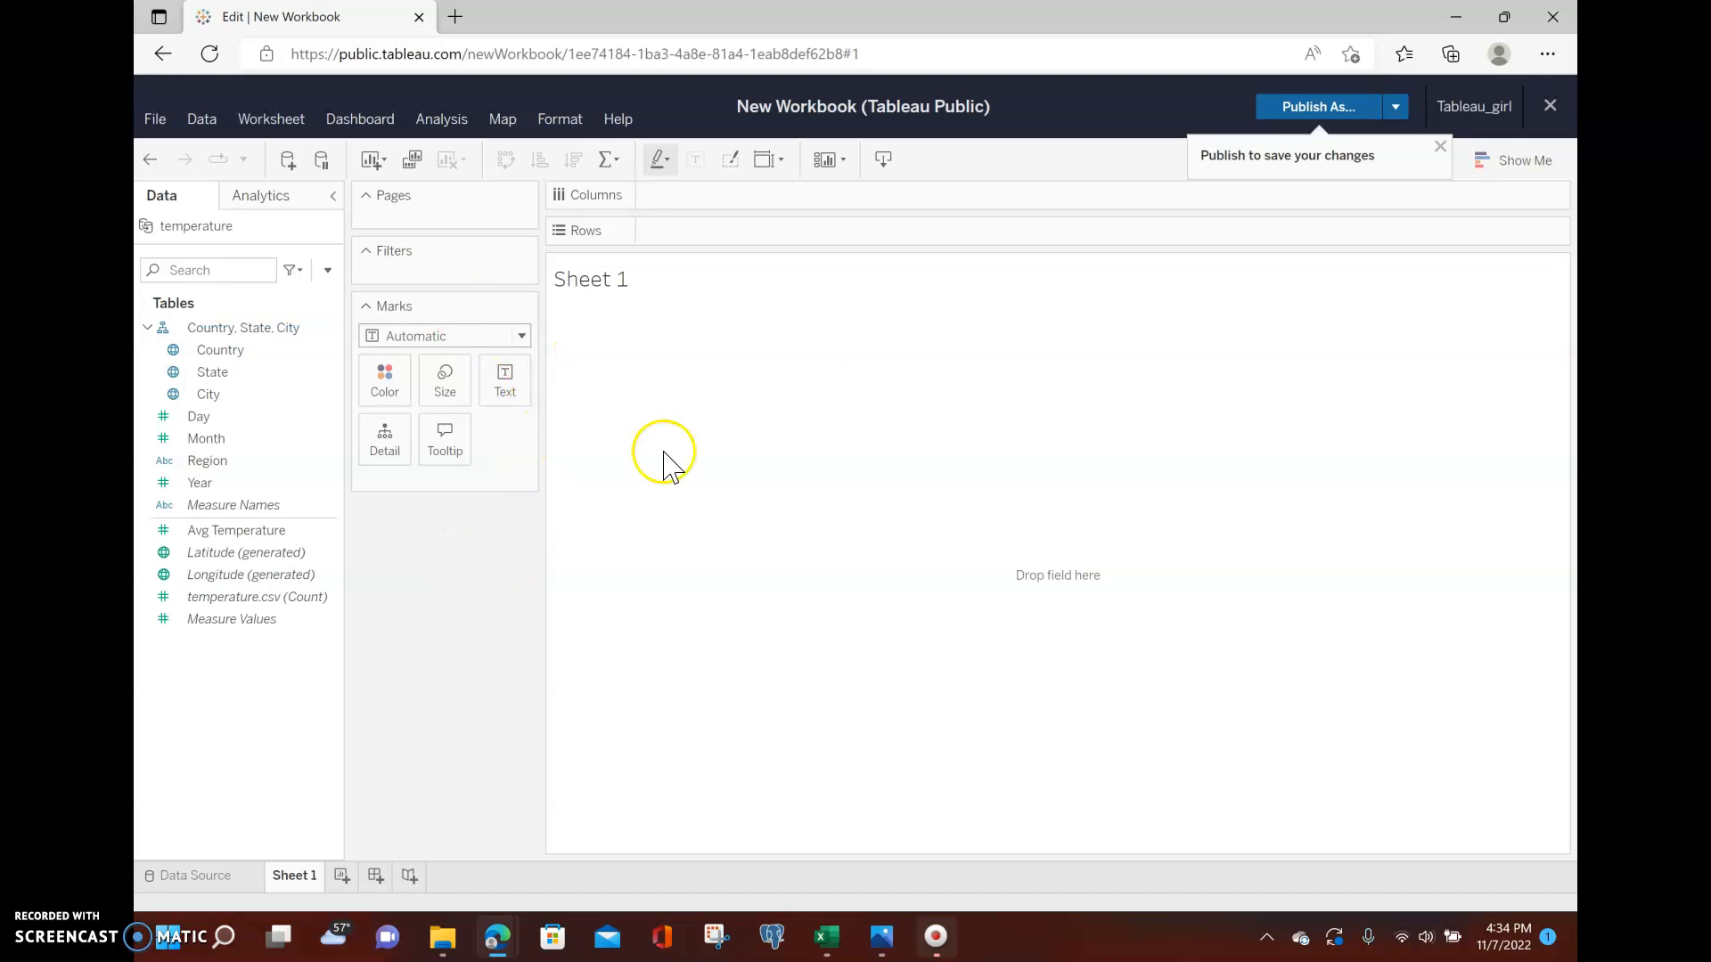
click(1440, 146)
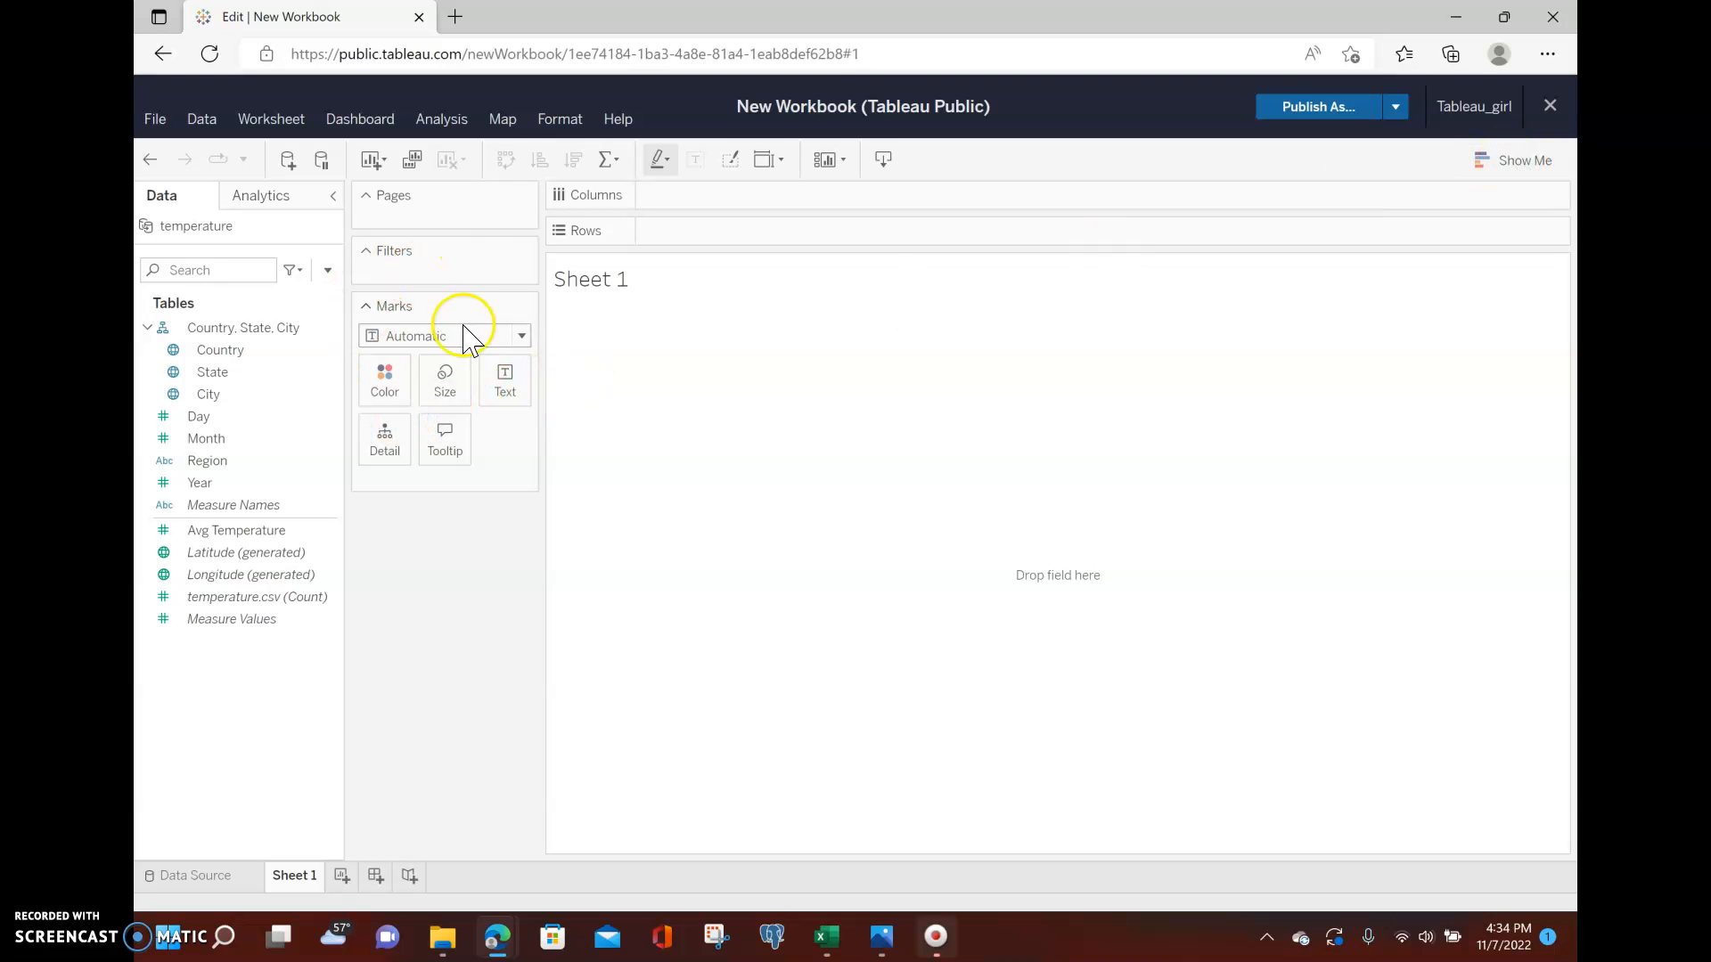
click(1505, 170)
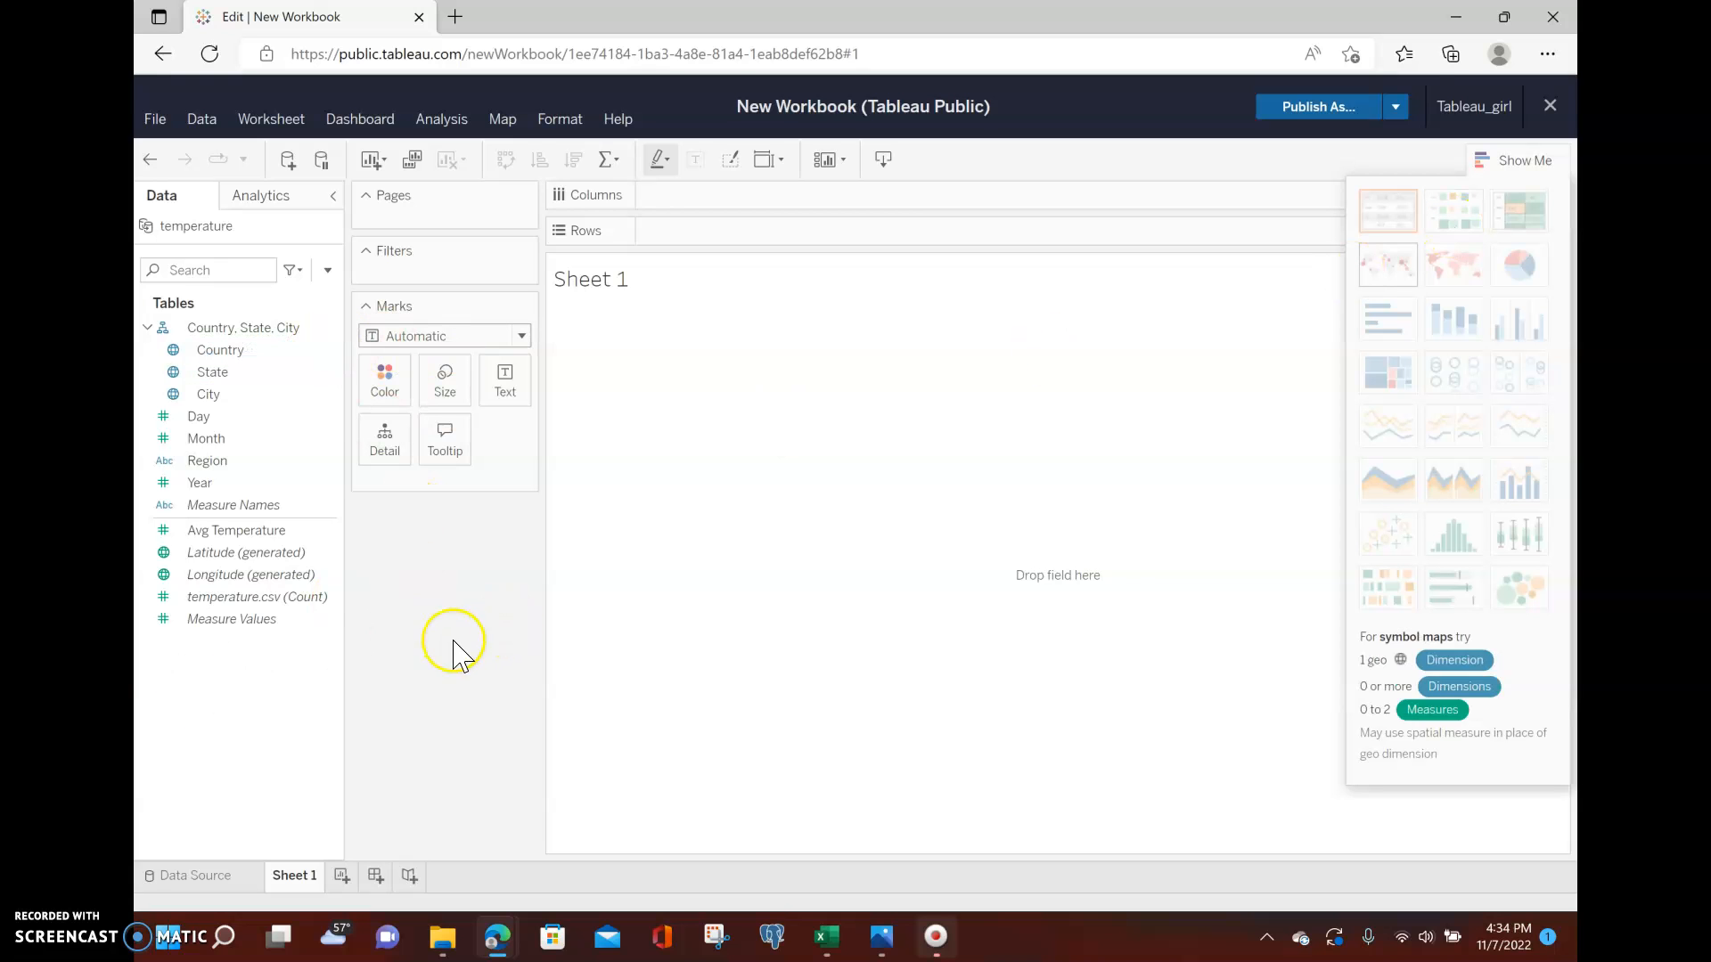
click(1522, 160)
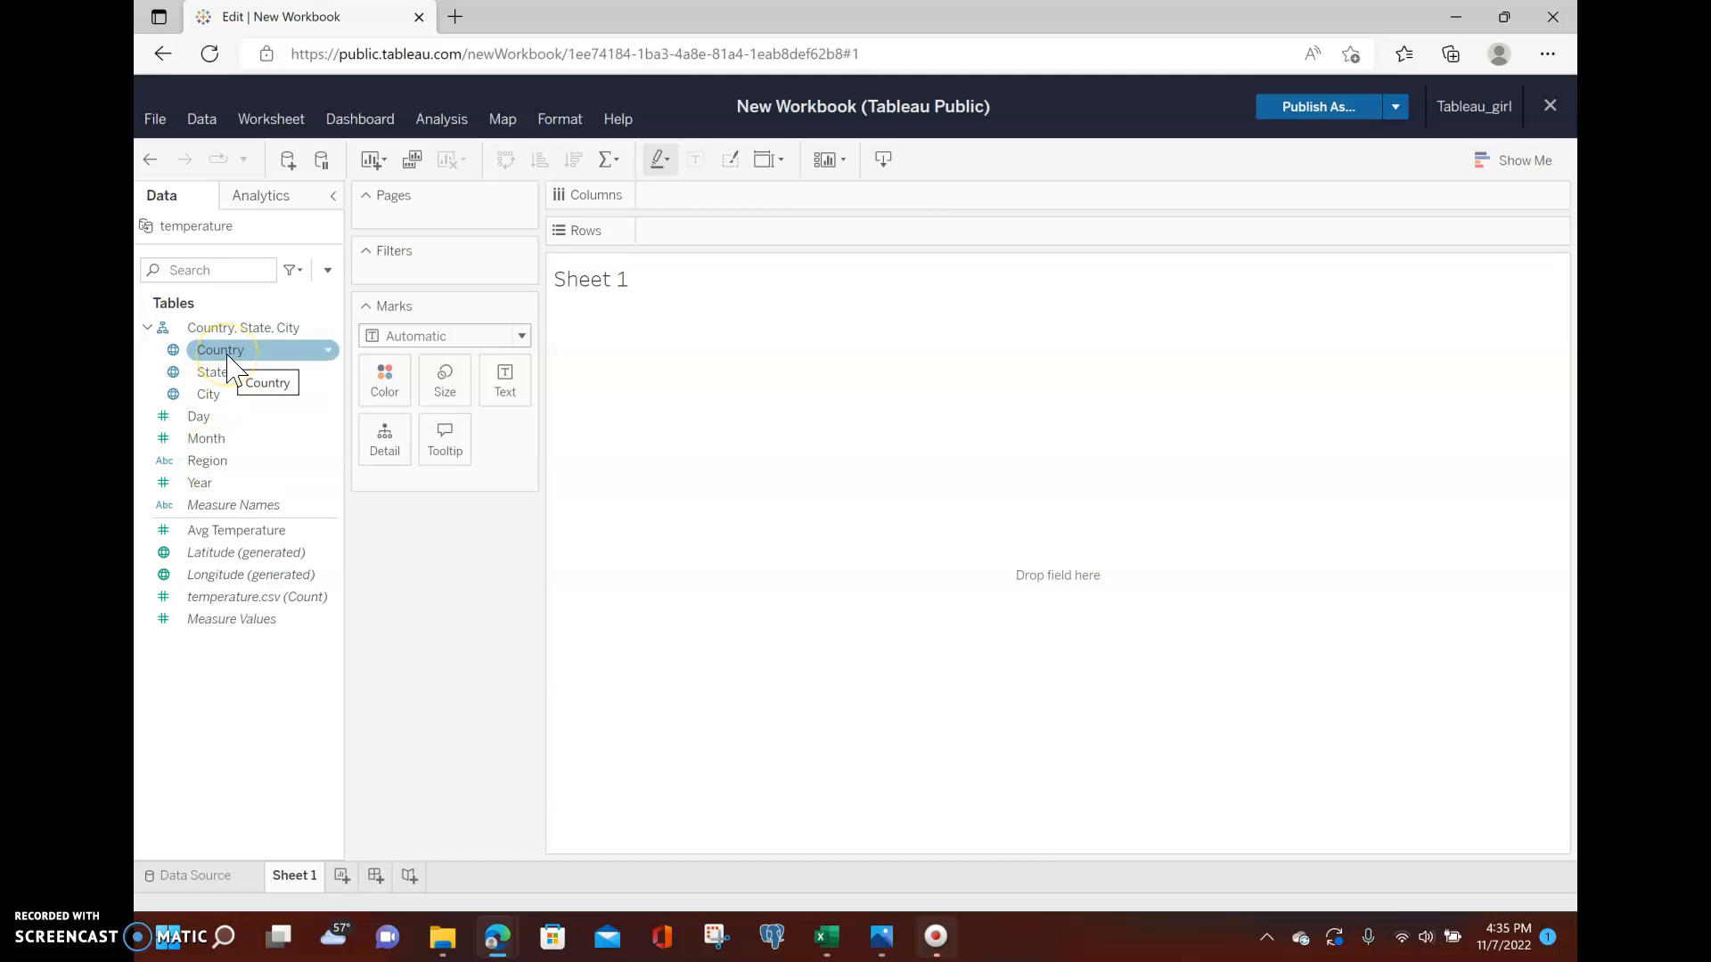
Place the Country field on Rows.
drag(224, 353, 739, 236)
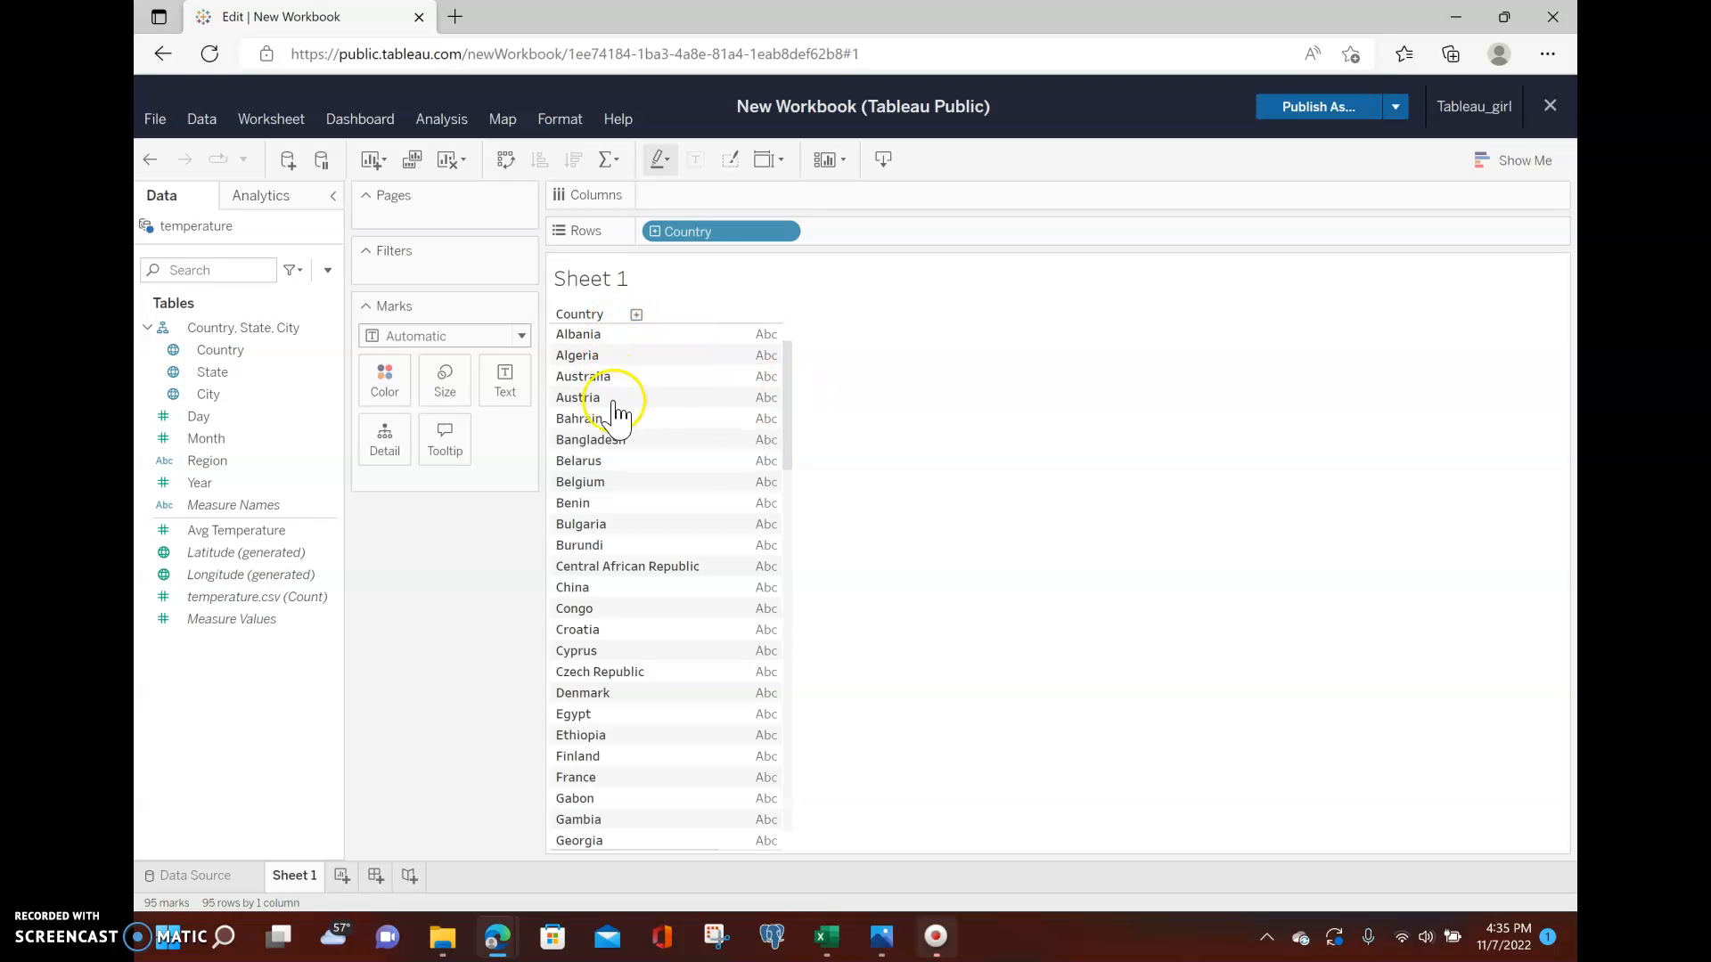
scroll(606, 766, down, 15)
scroll(615, 796, up, 15)
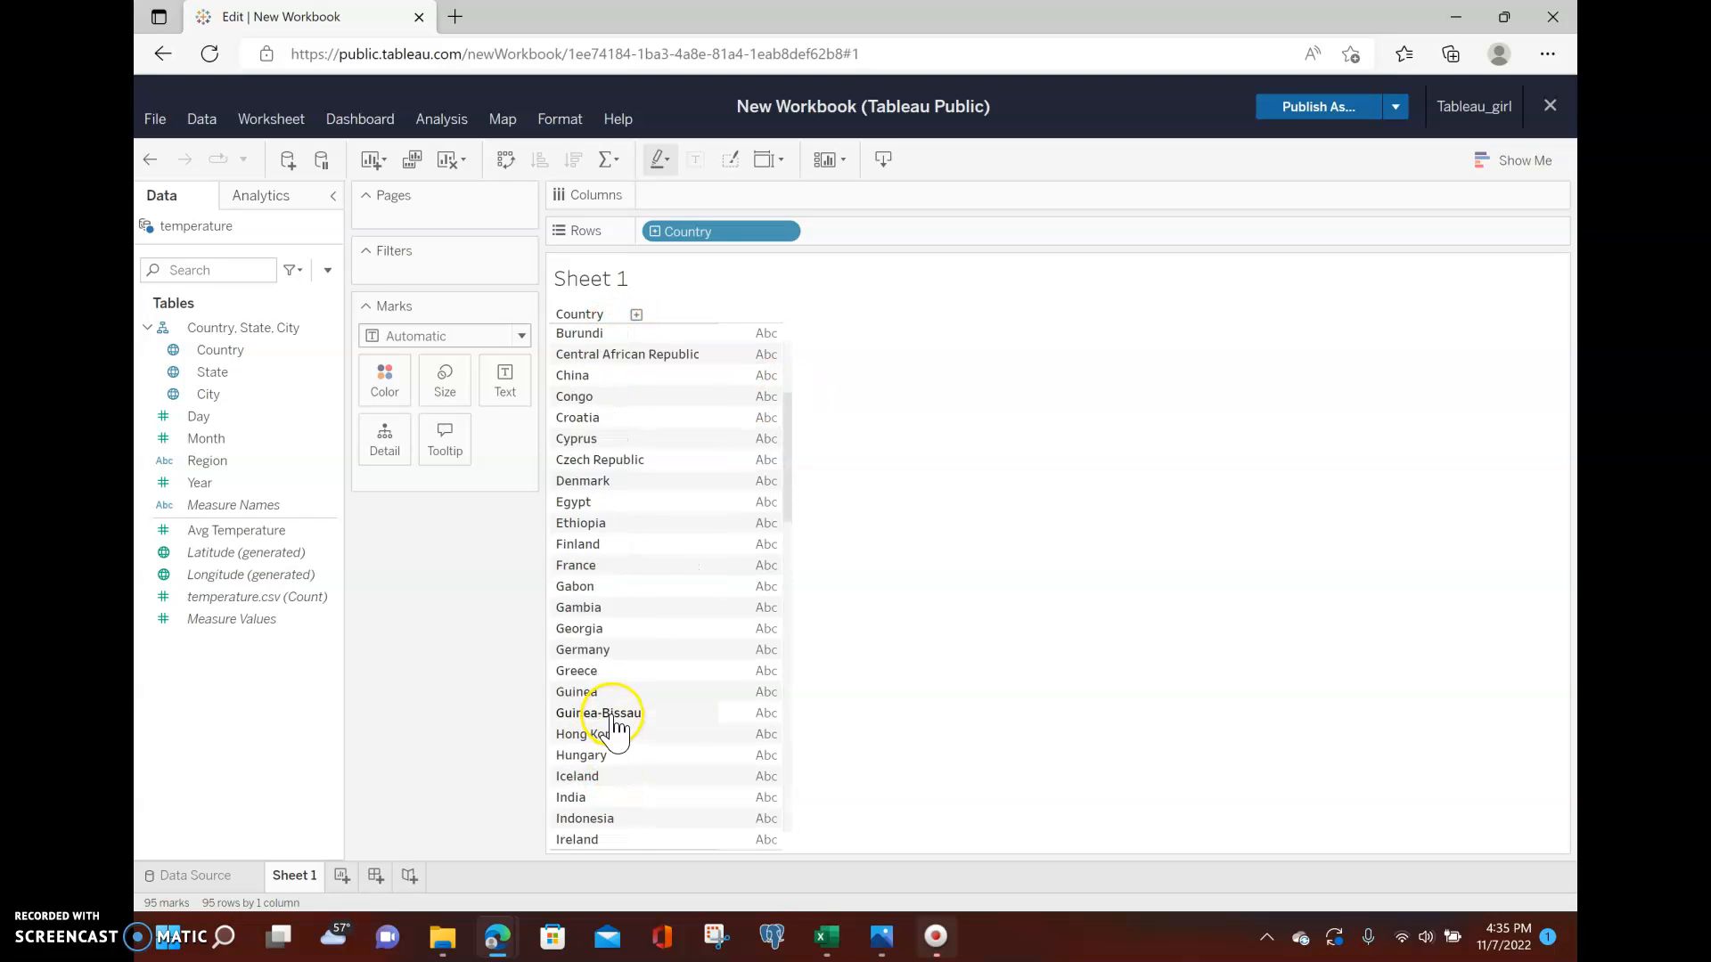
drag(710, 236, 710, 199)
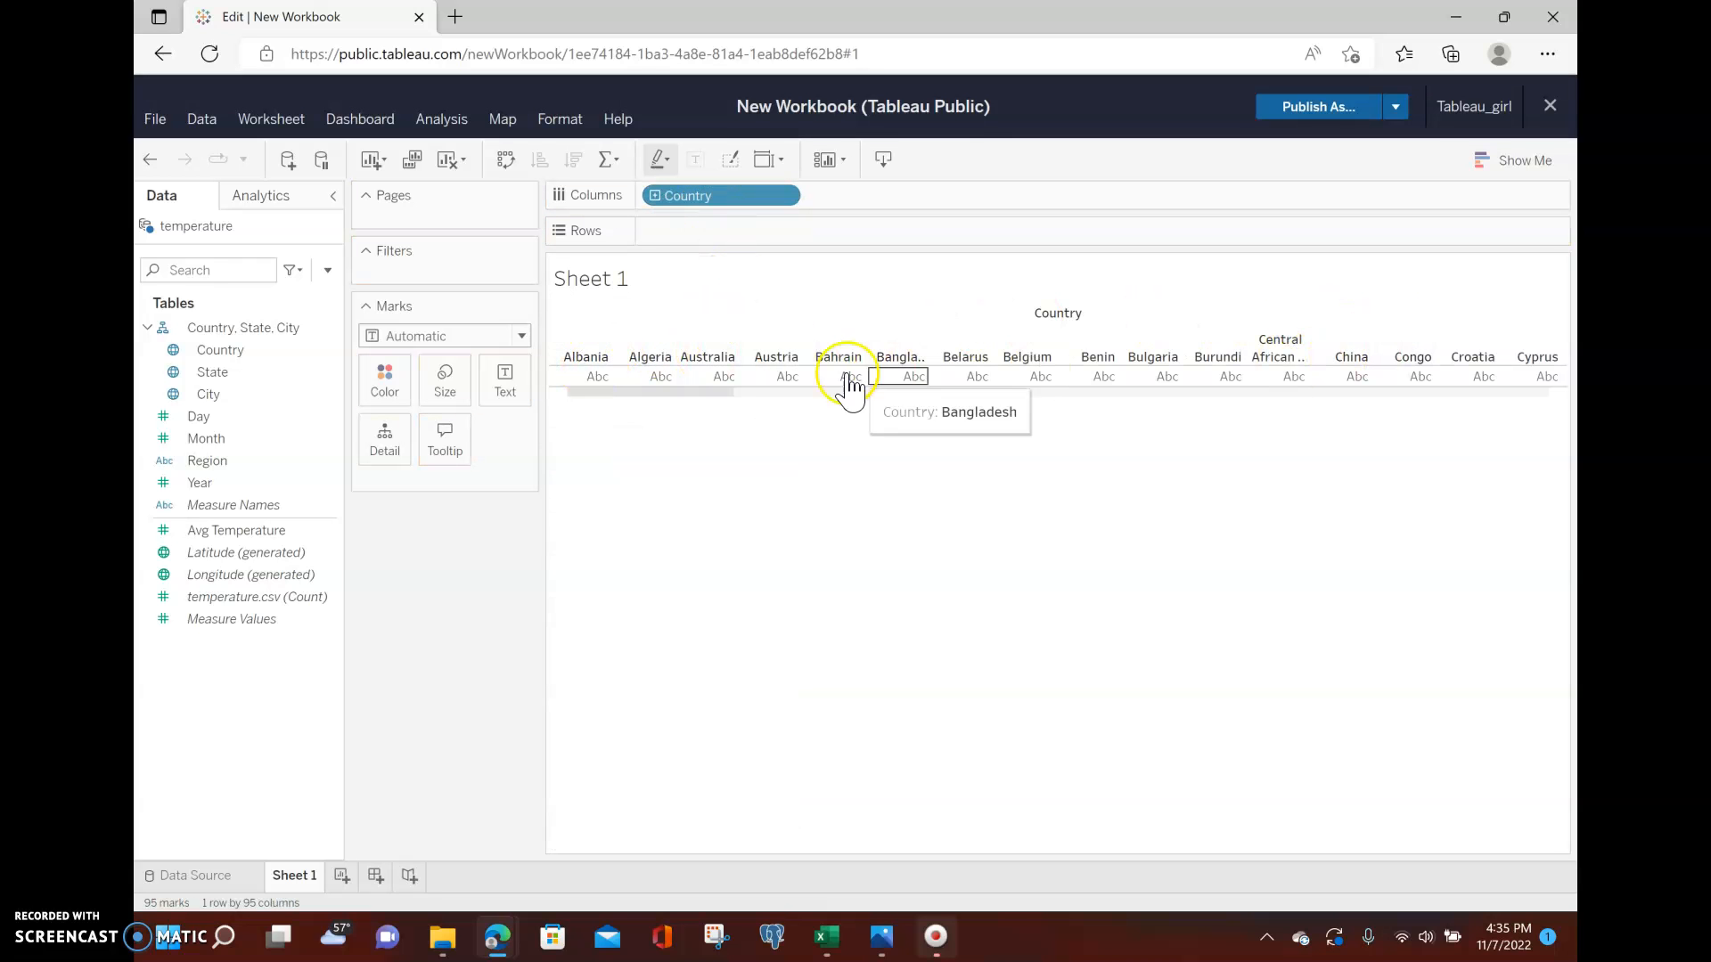
drag(694, 198, 704, 229)
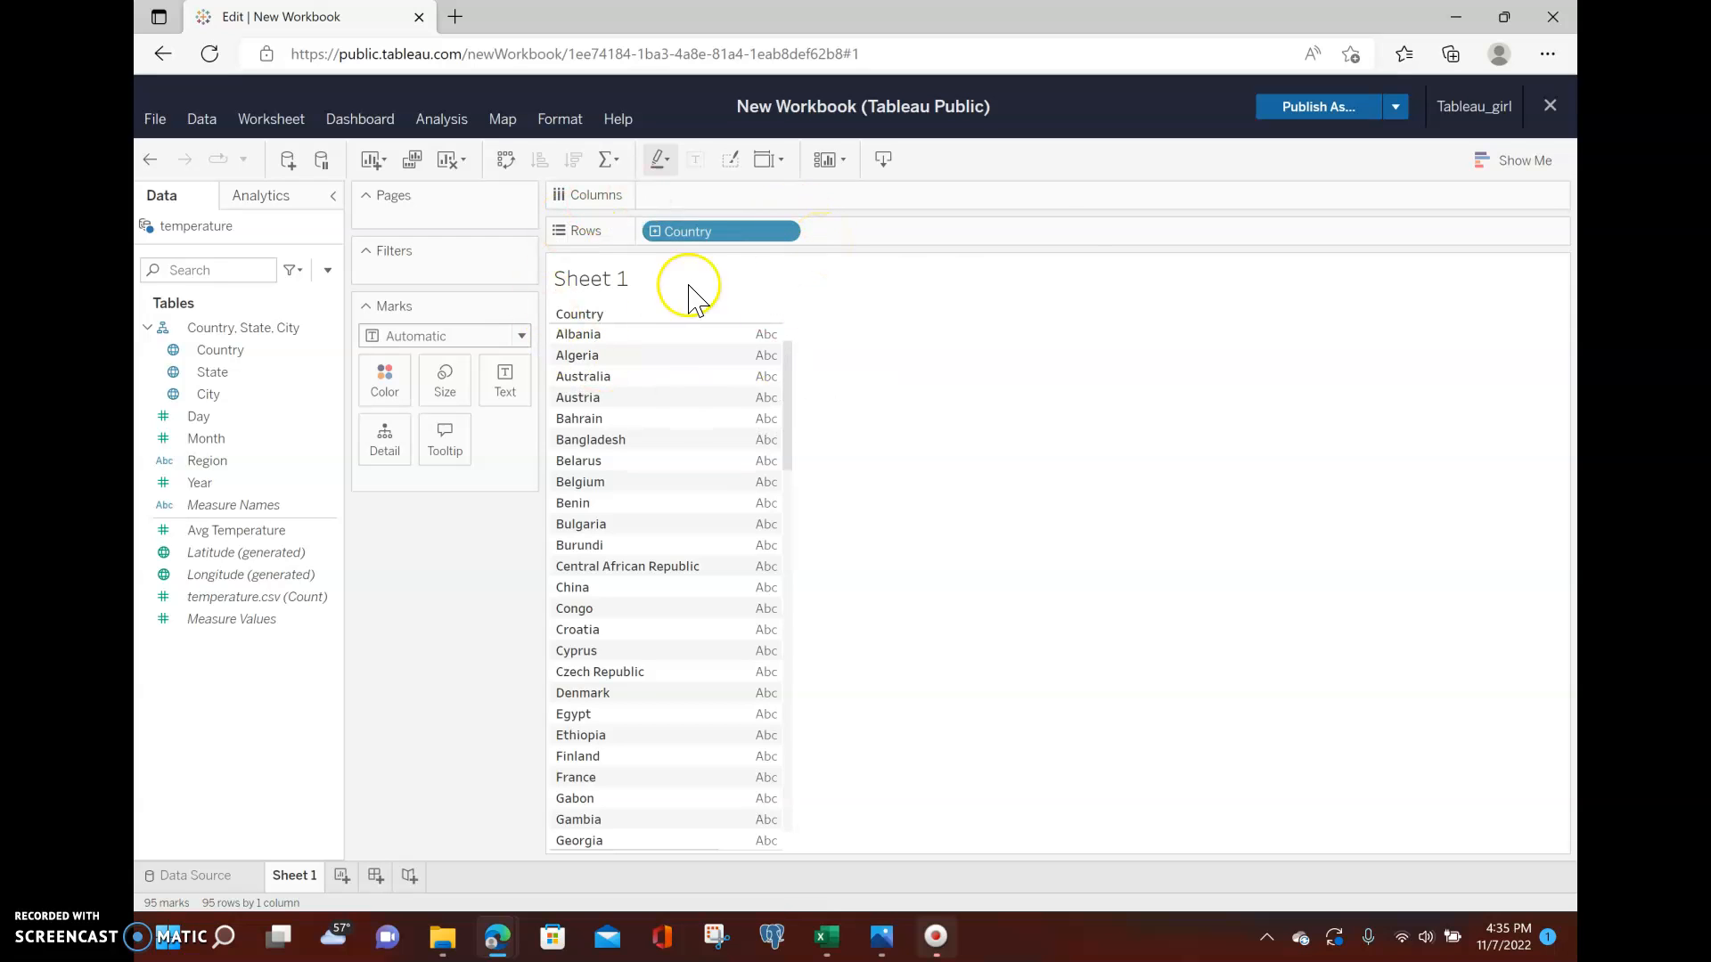
Add Avg Temperature to the Marks card as text and change its aggregation to Average.
click(212, 535)
drag(212, 537, 503, 373)
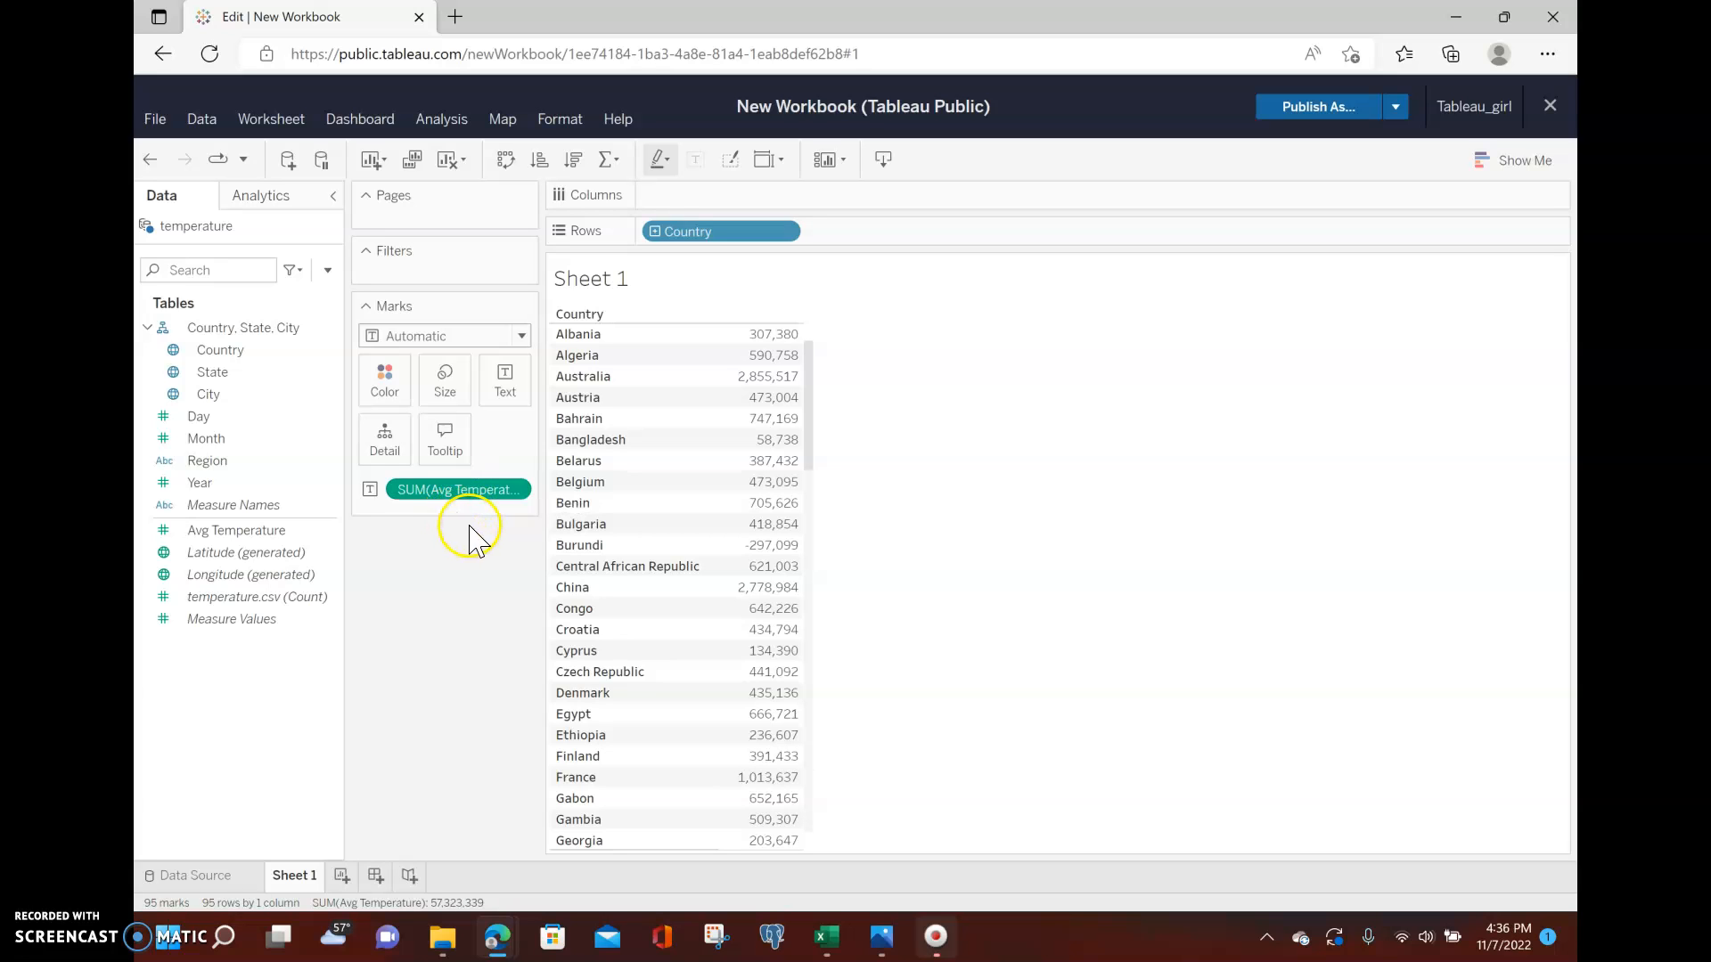
click(523, 490)
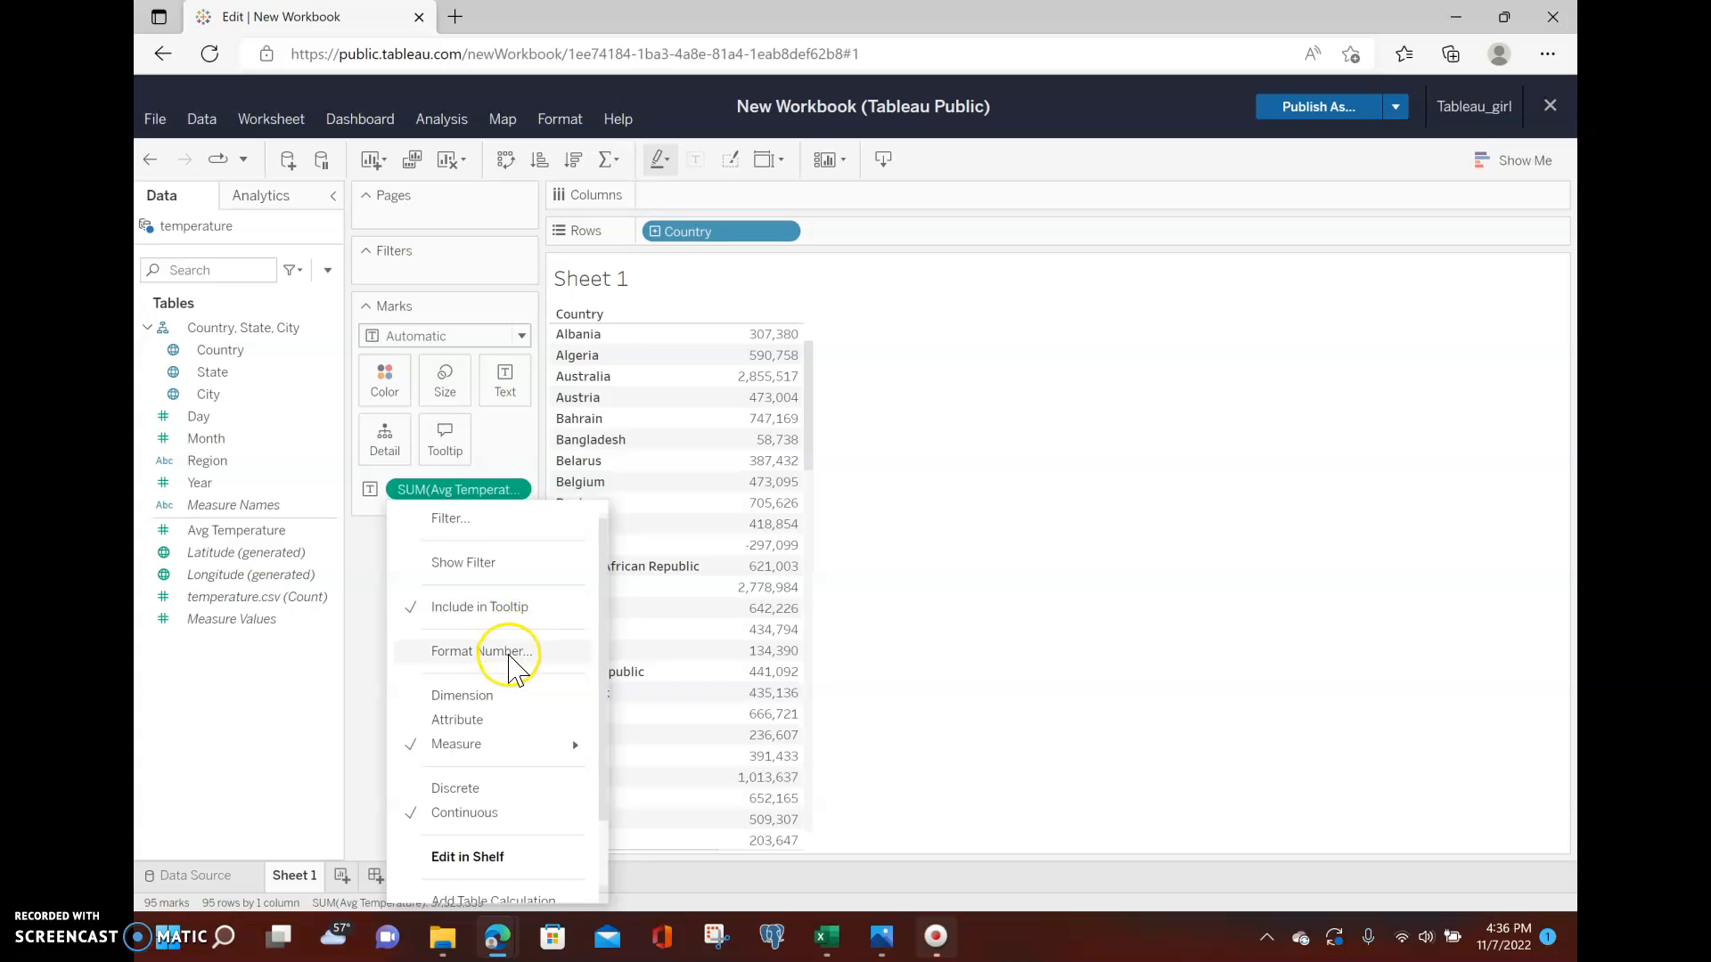
mouse_move(499, 749)
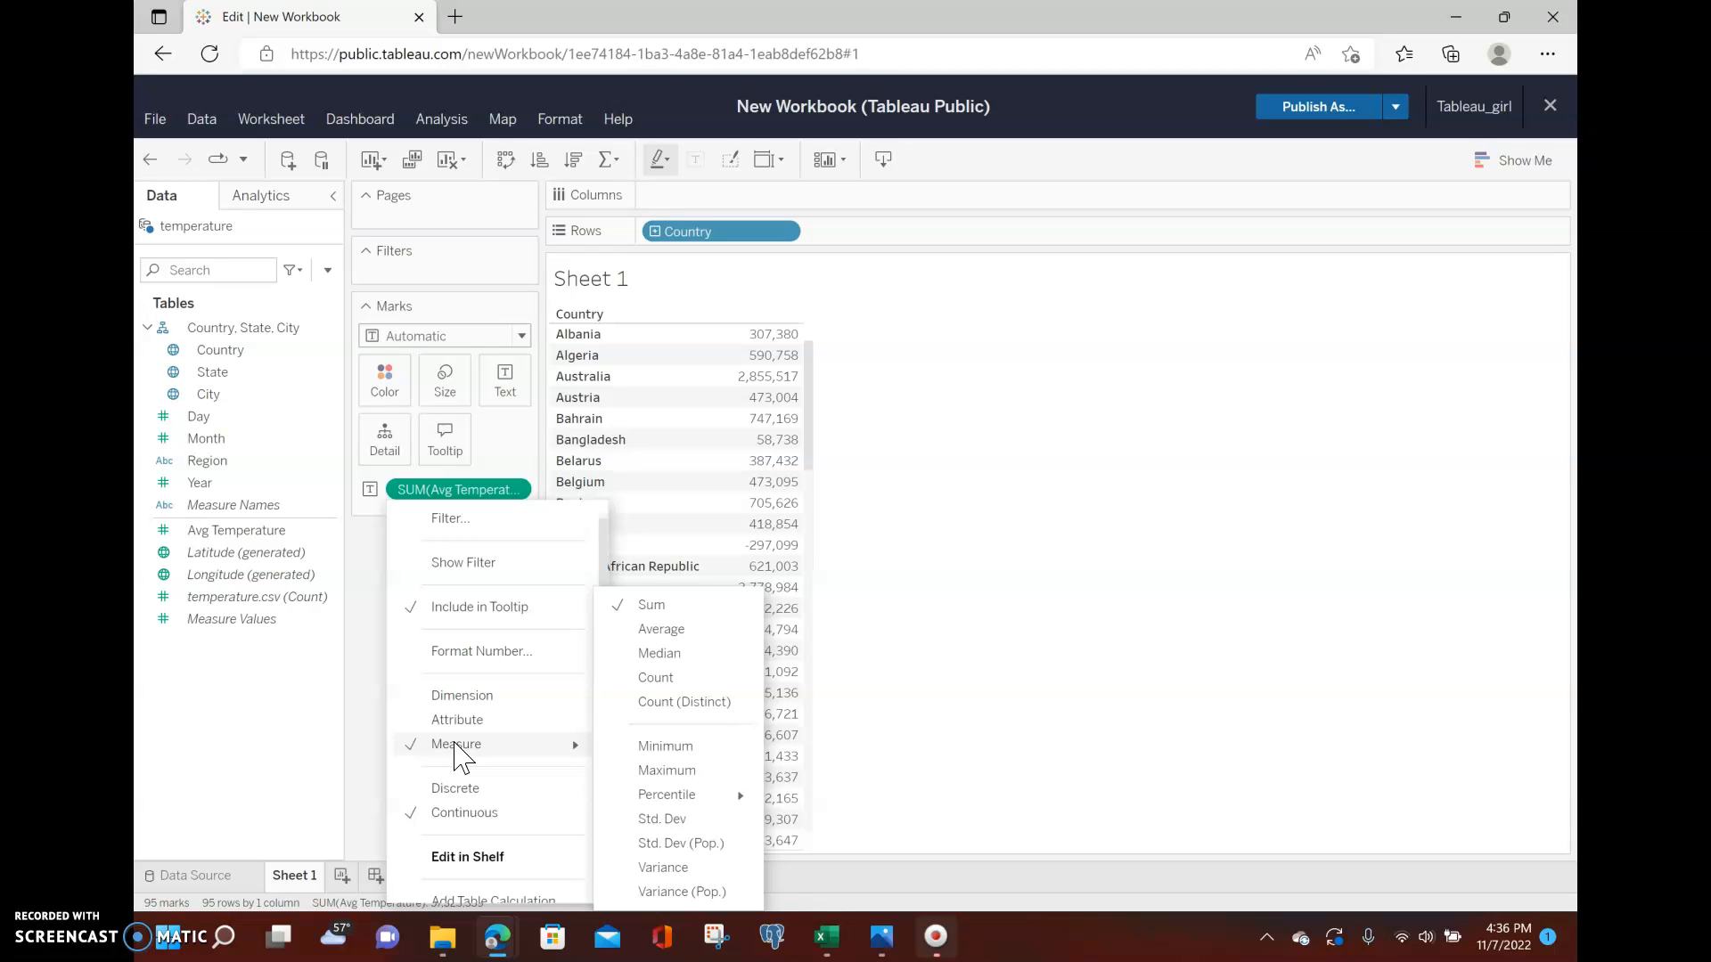
click(470, 745)
click(678, 739)
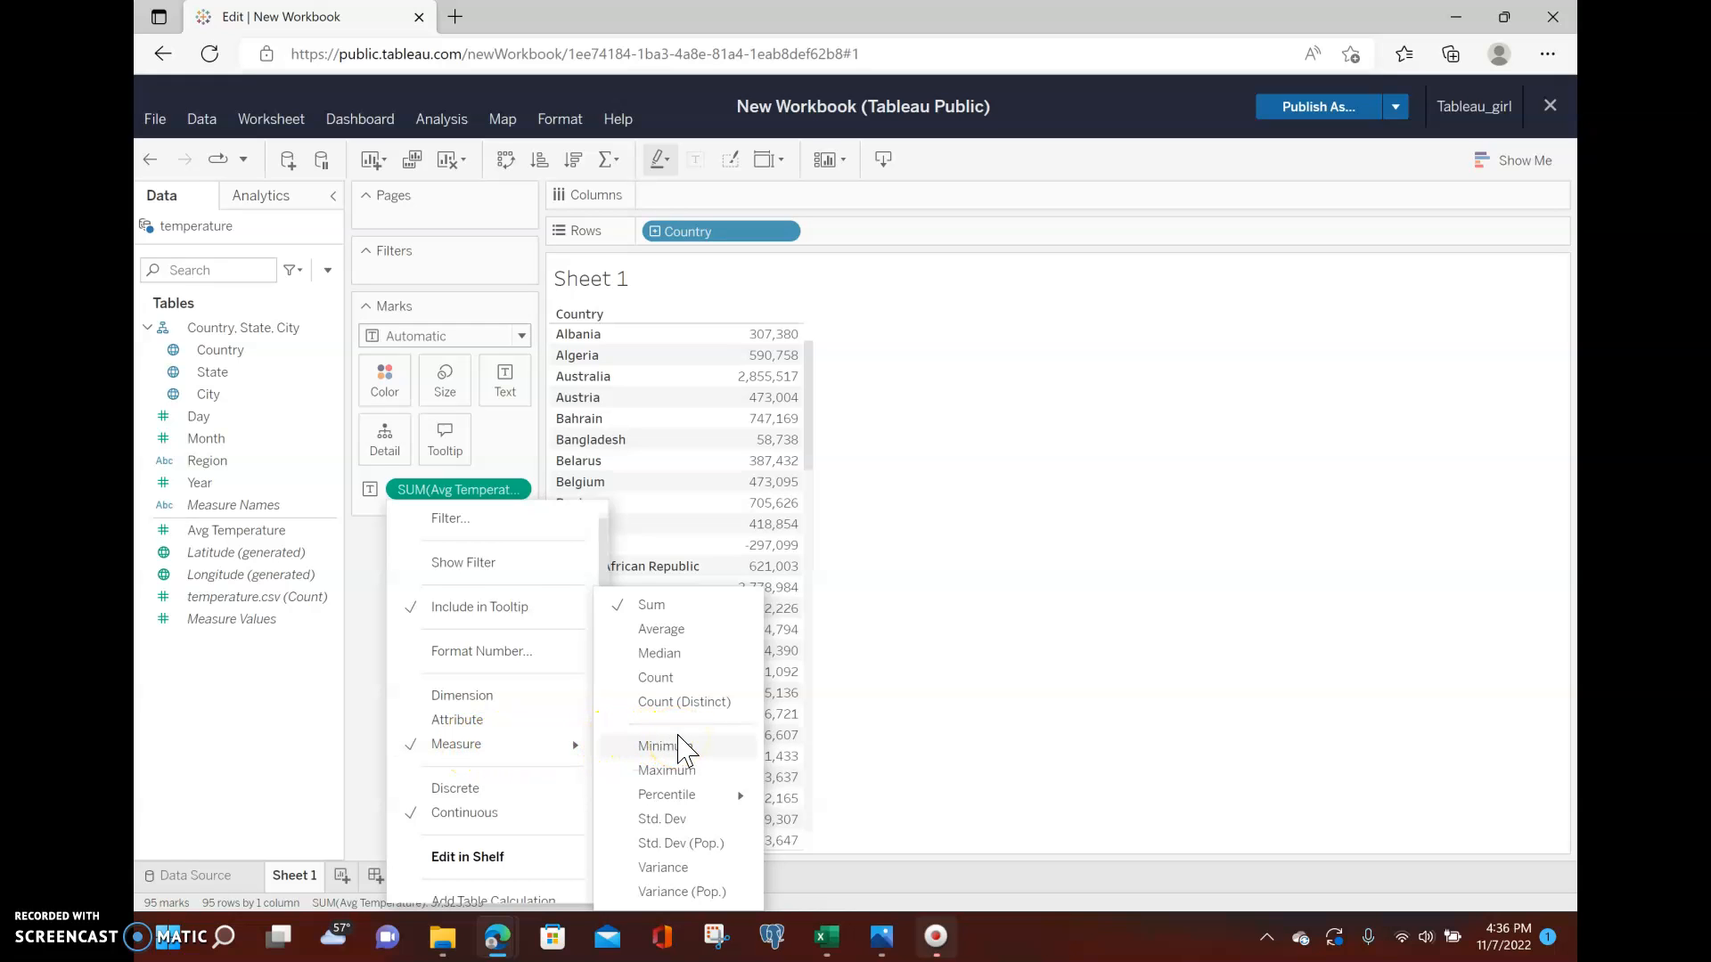
click(683, 630)
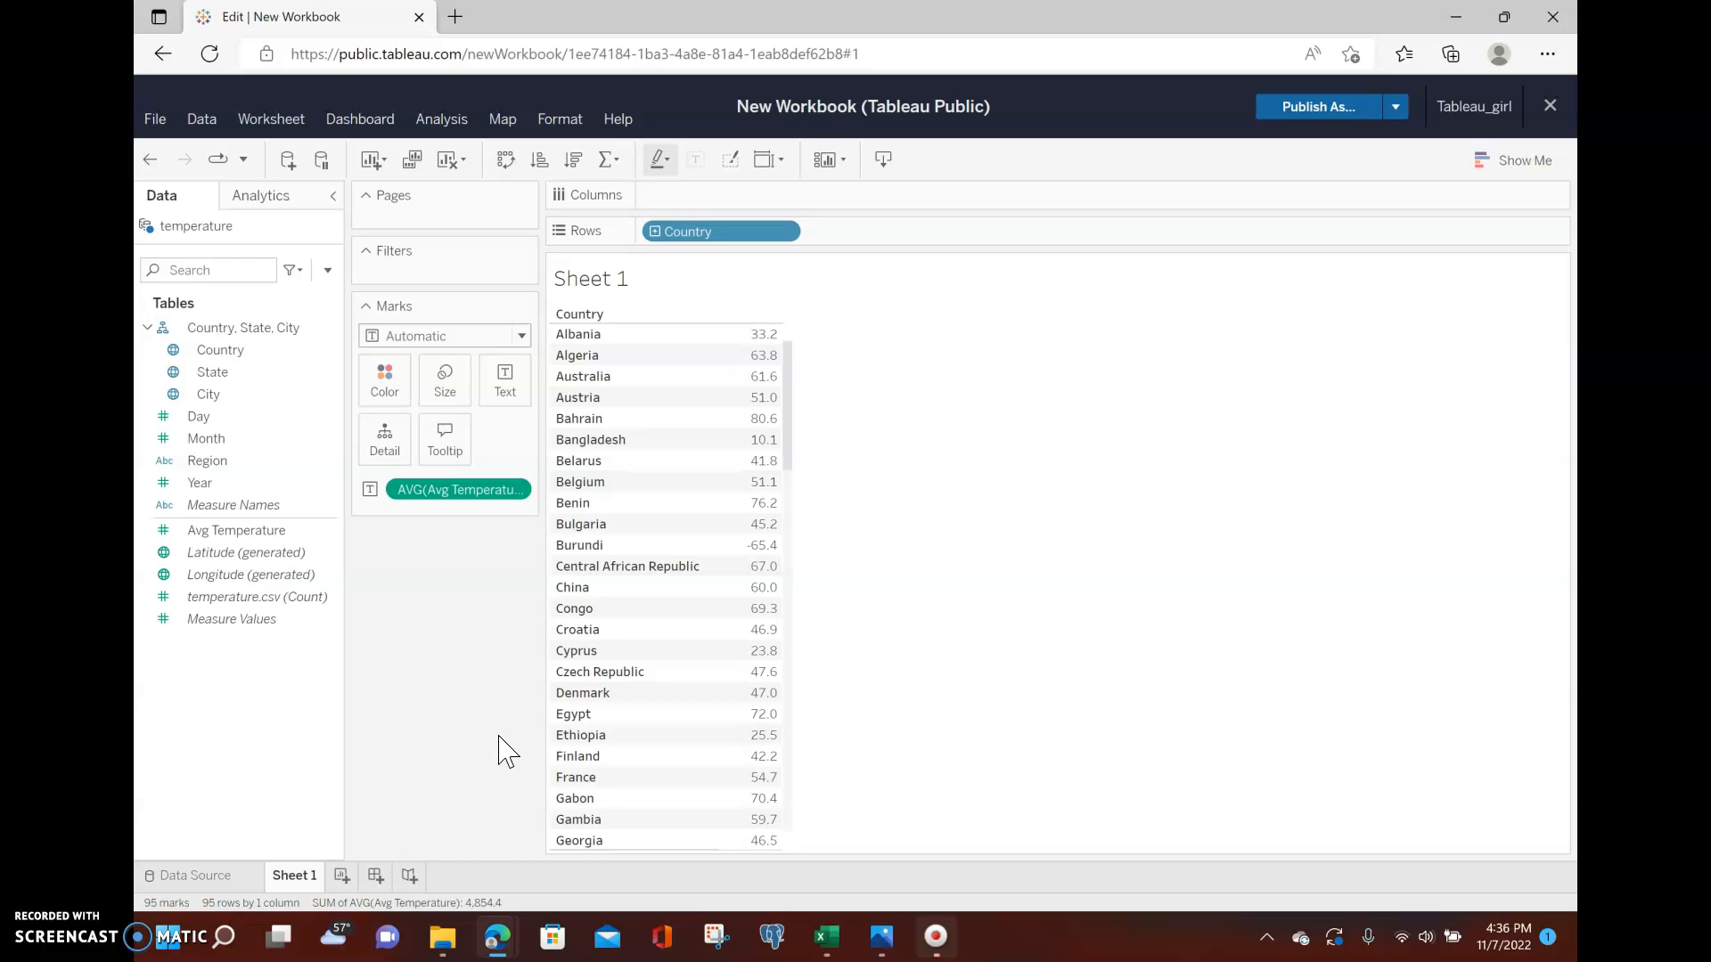
click(219, 483)
drag(218, 483, 768, 190)
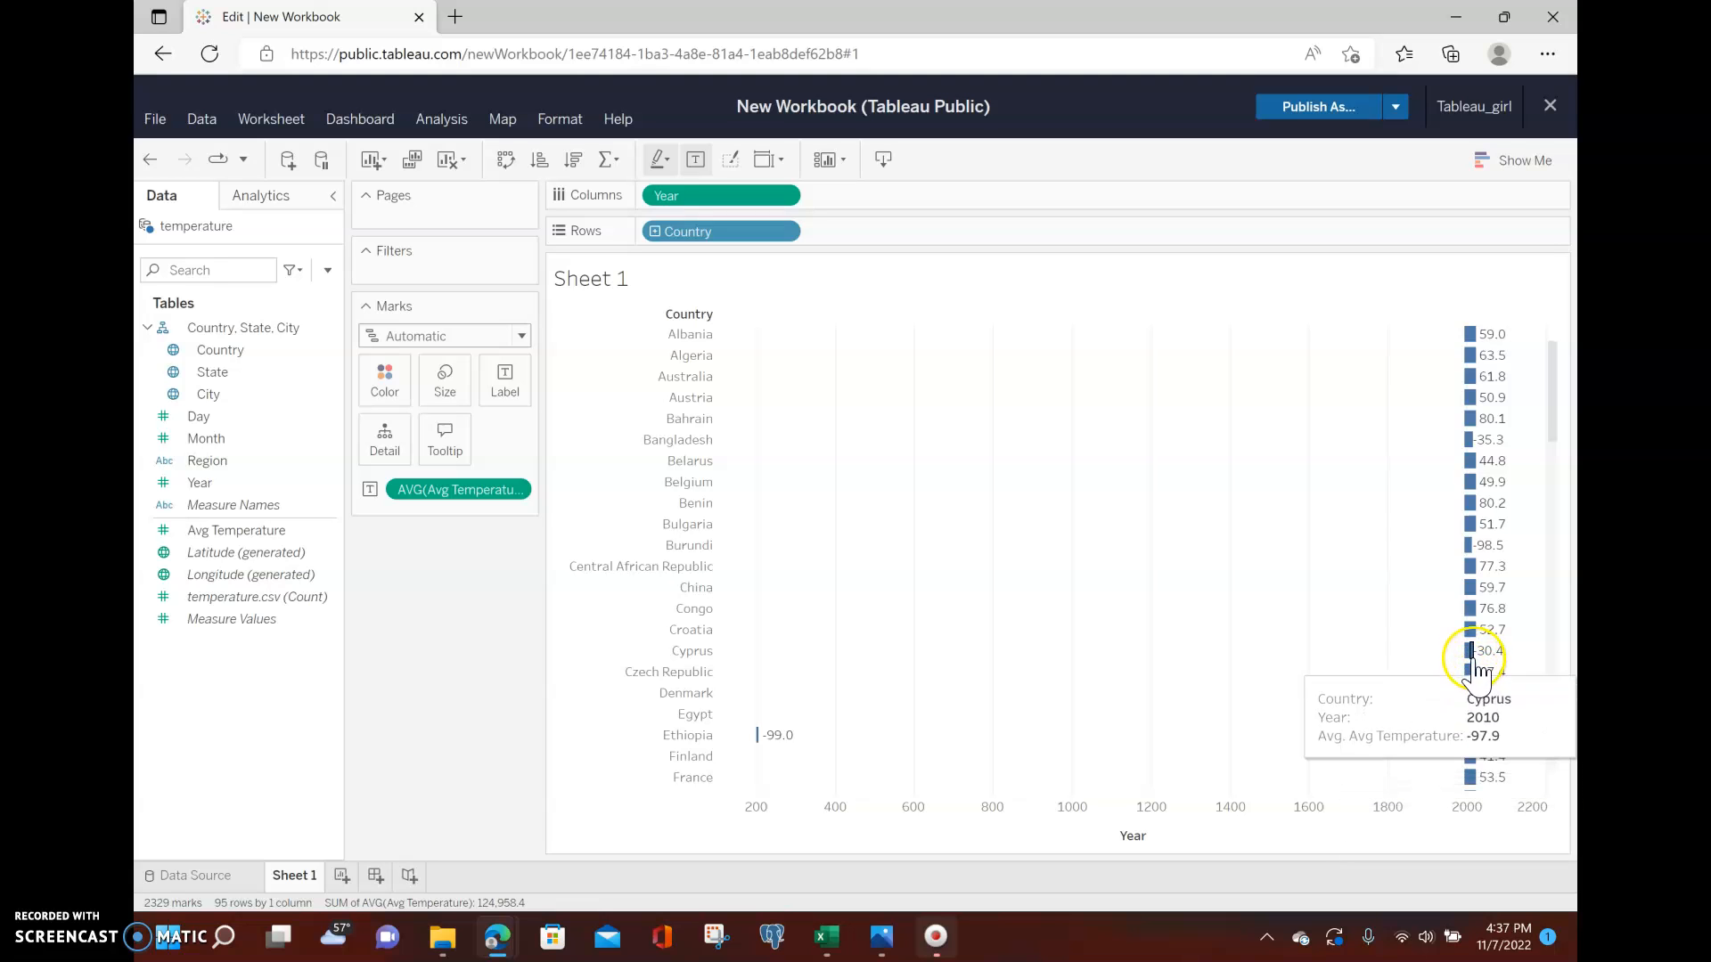
drag(724, 196, 153, 510)
Change the Year field's data type to Date and place Year on Columns.
click(305, 484)
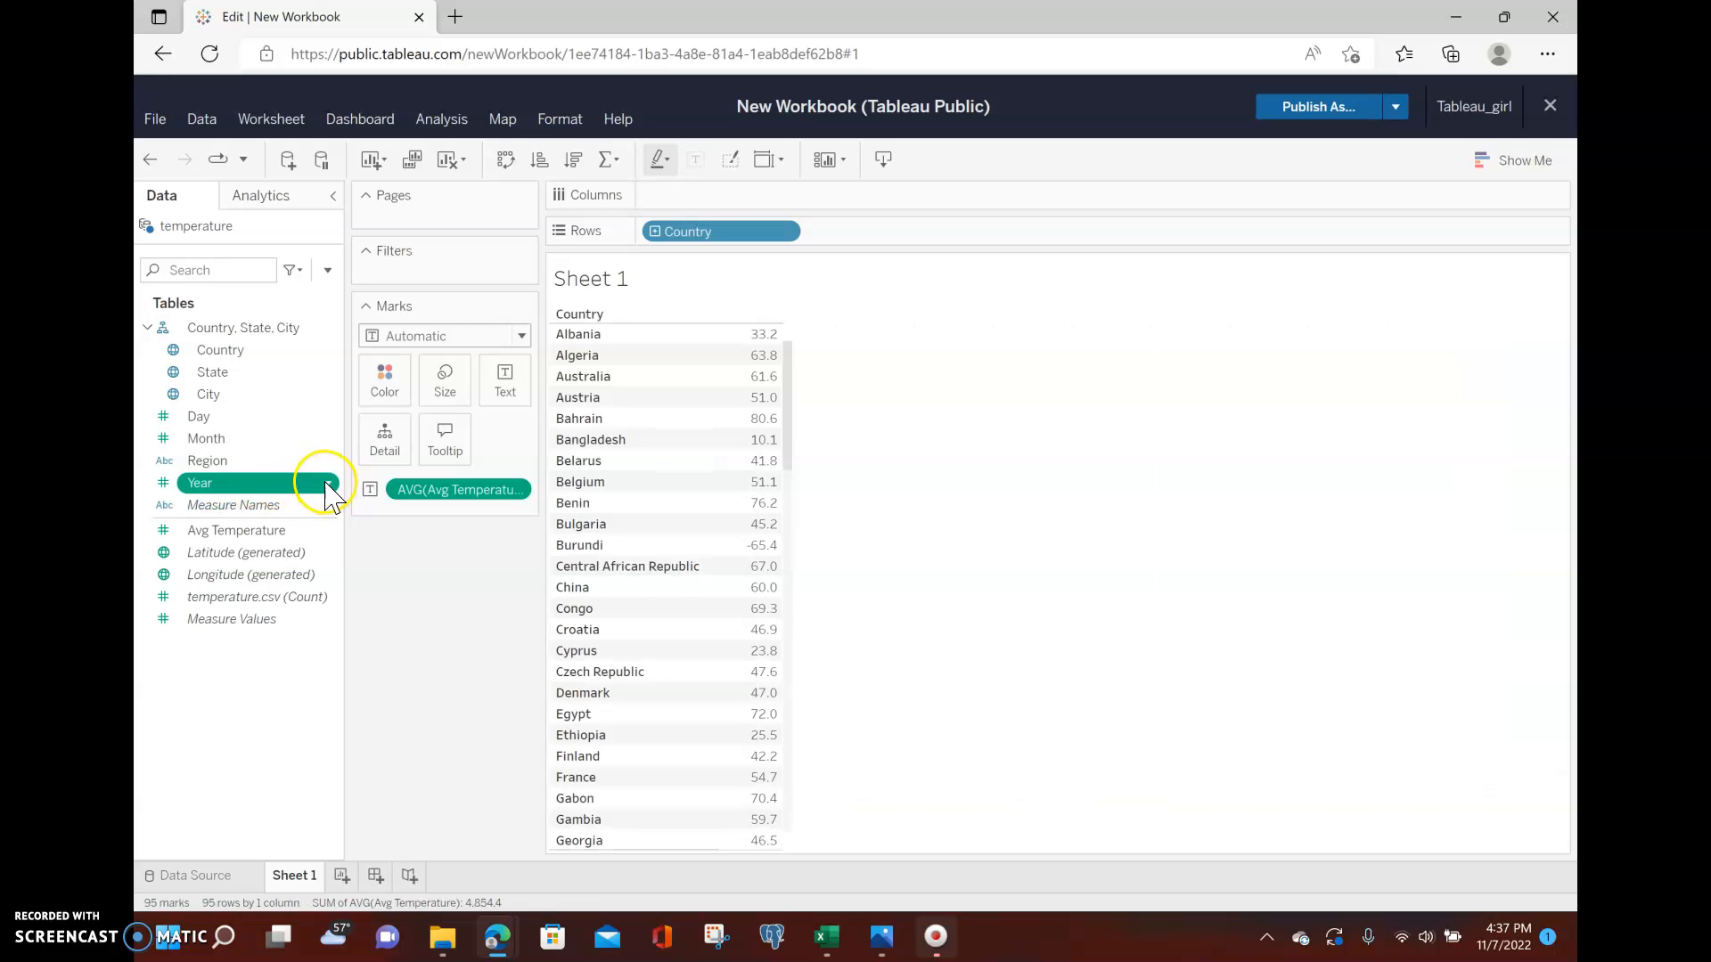
click(327, 484)
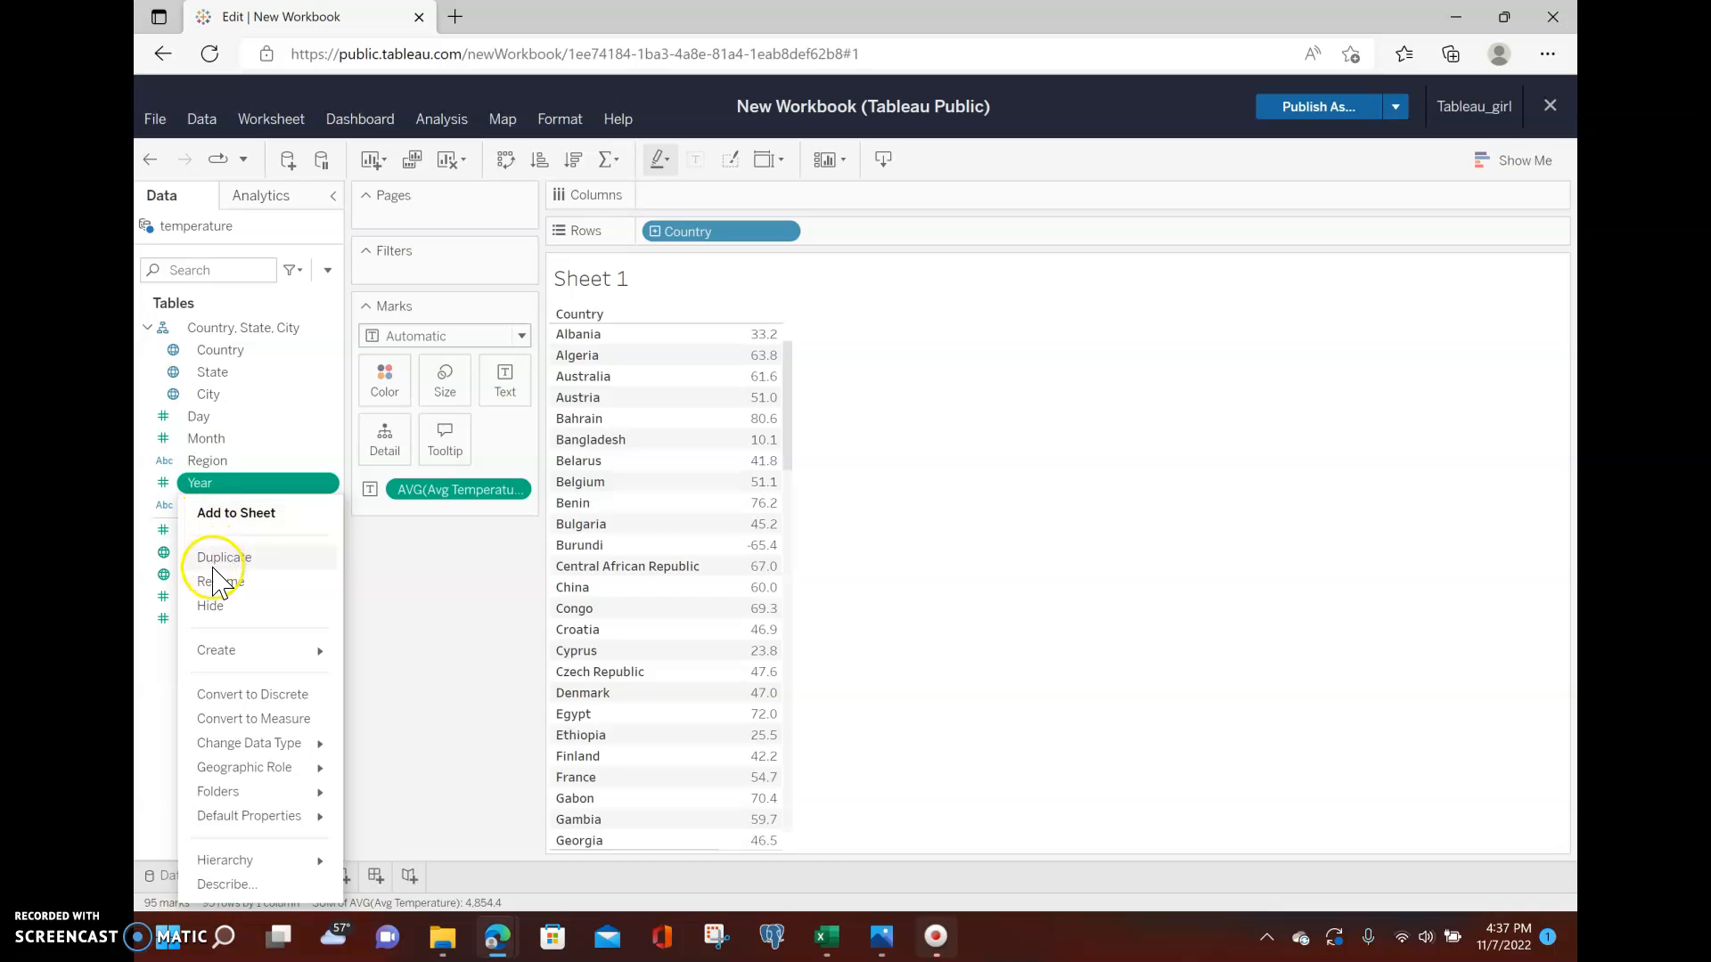
mouse_move(230, 749)
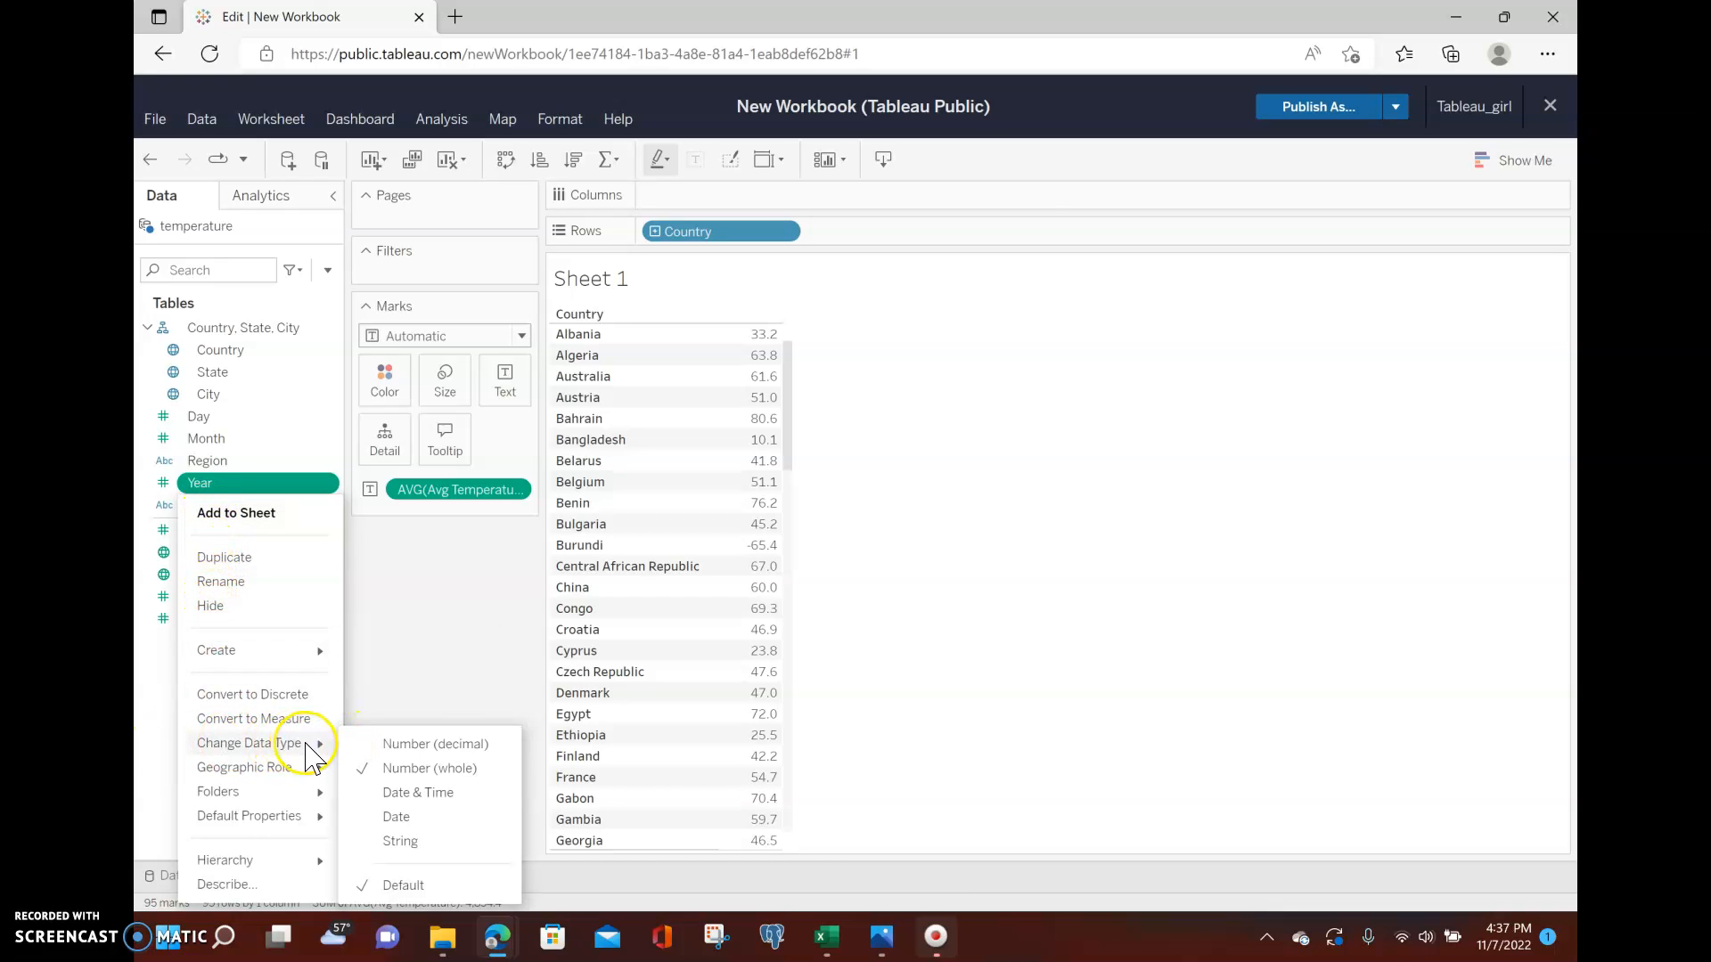
click(416, 817)
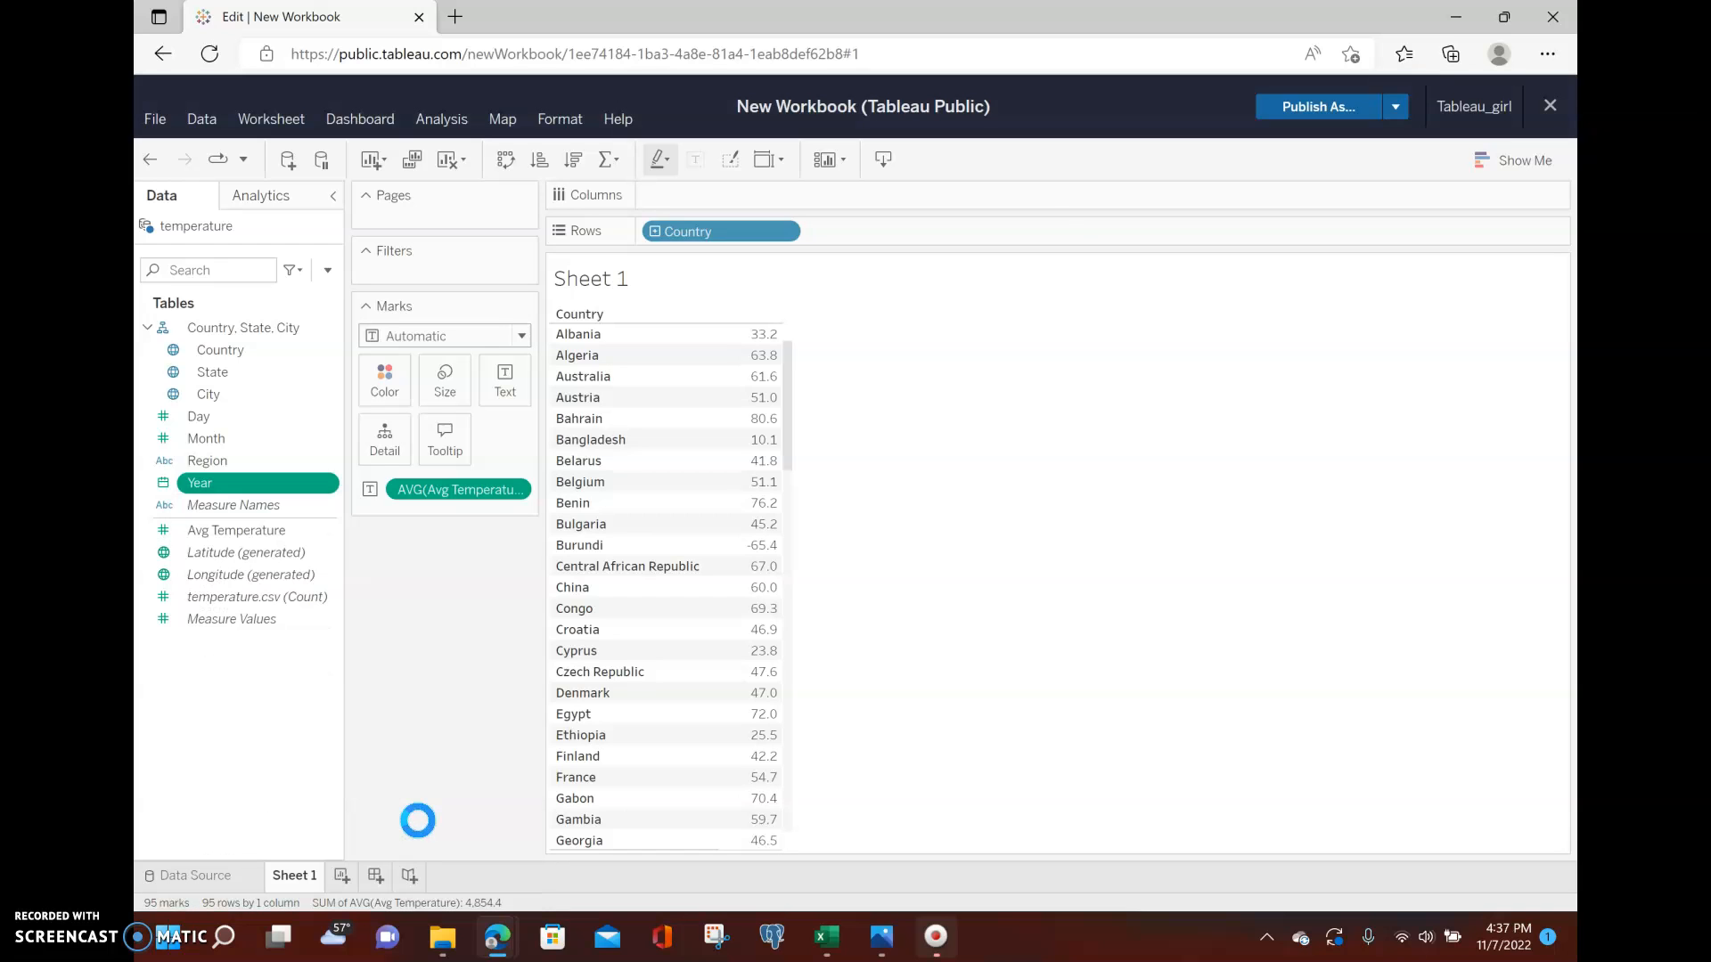
drag(201, 482, 793, 194)
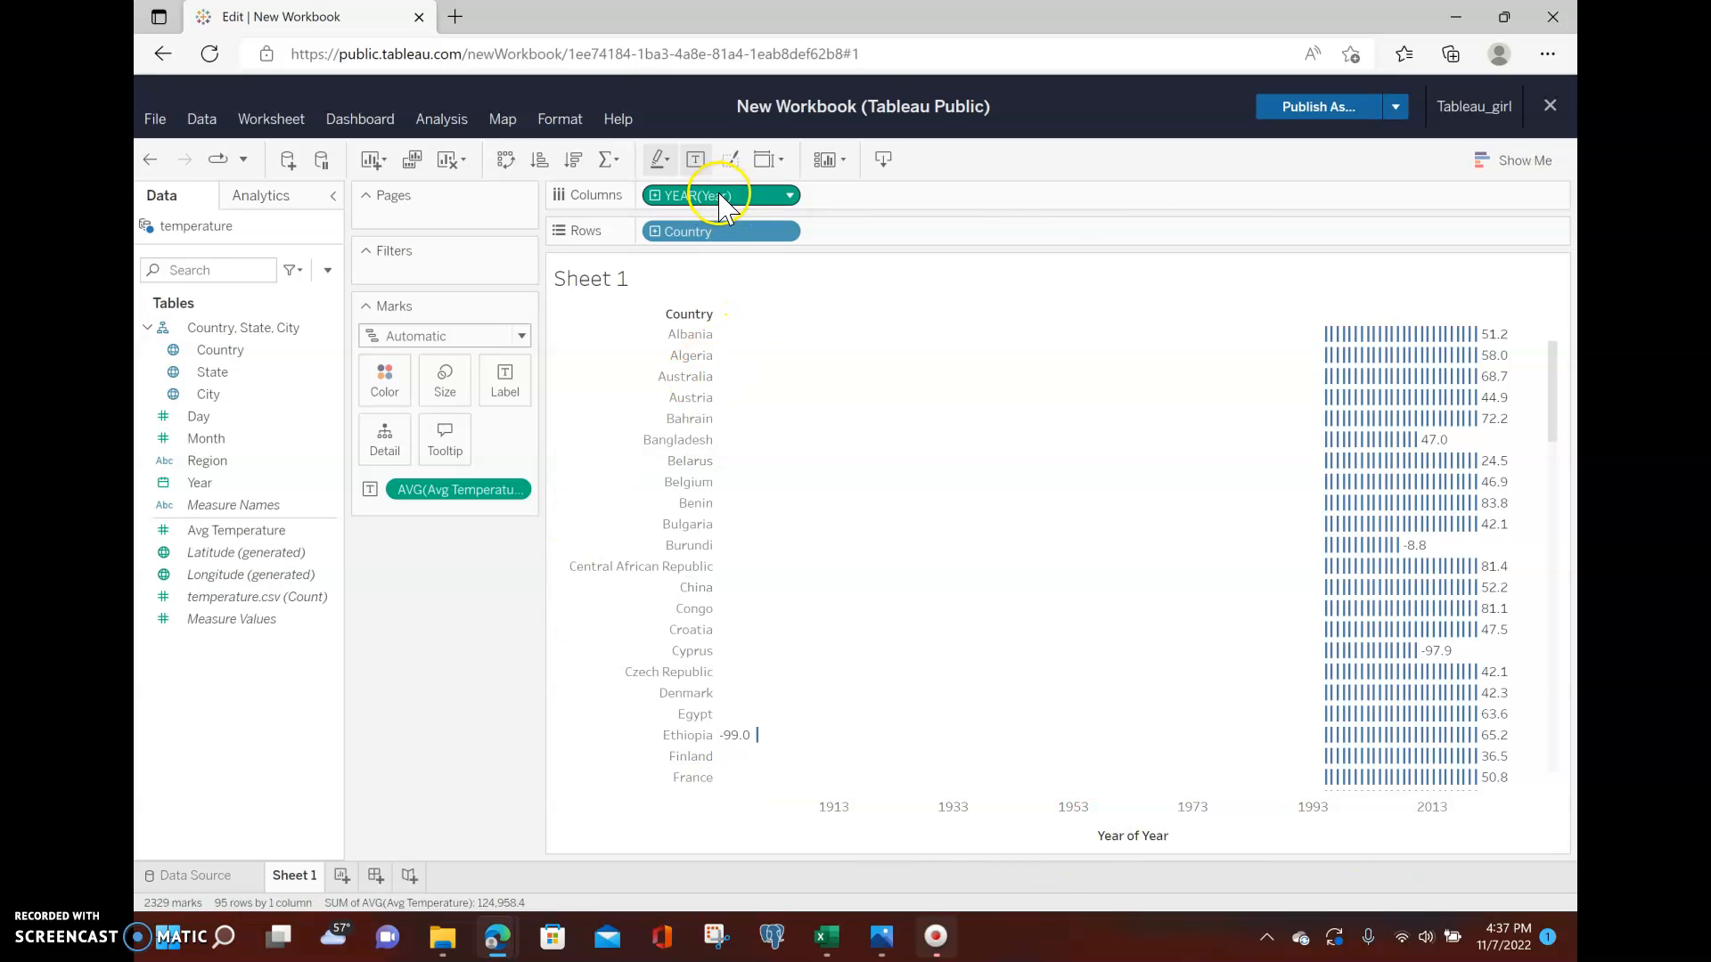
mouse_move(1426, 343)
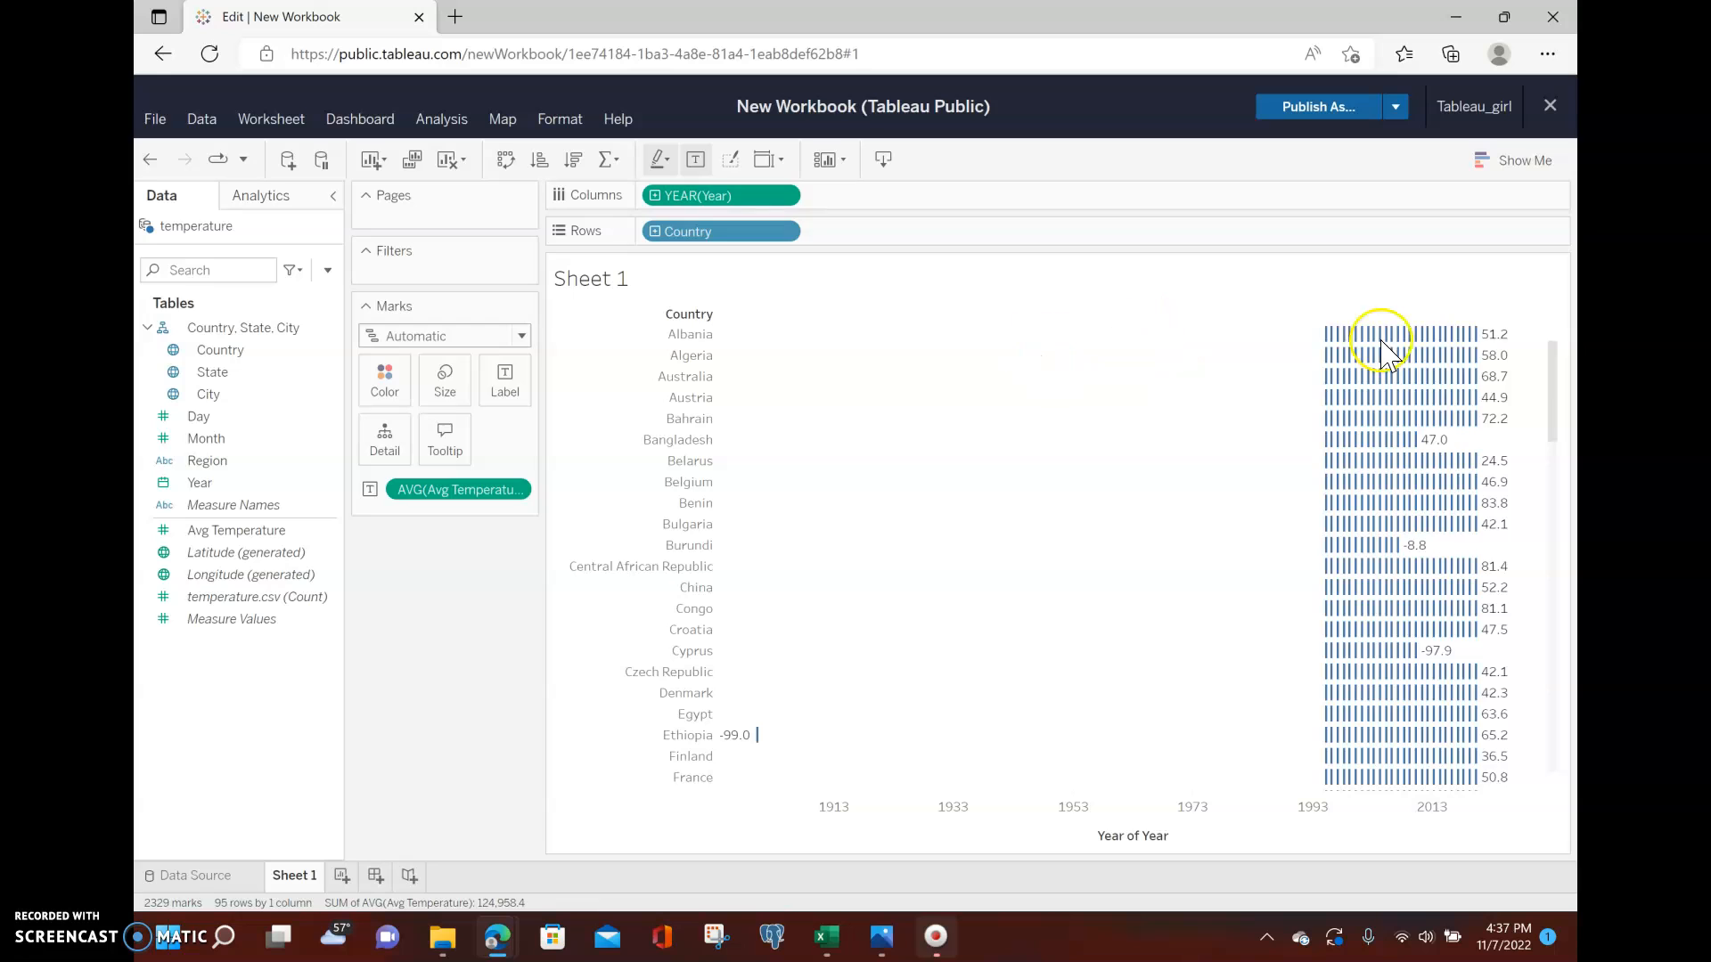
mouse_move(1506, 343)
Move the Year pill to Filters, filter by Years, and keep only 2020.
click(698, 198)
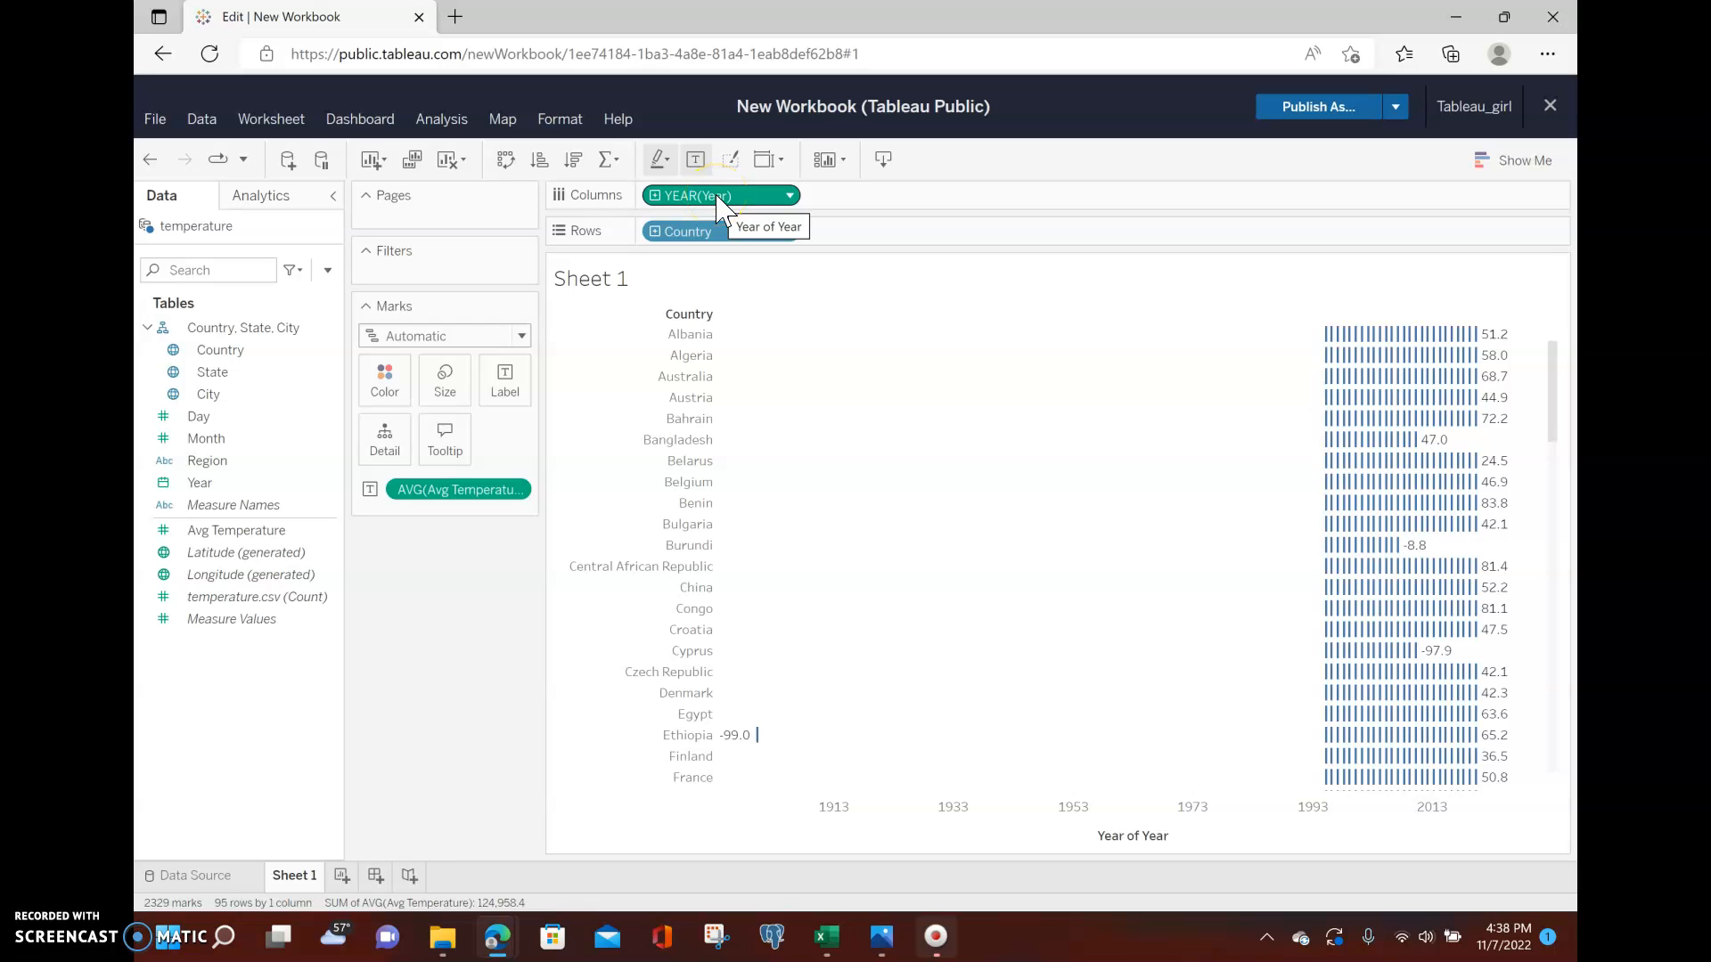
click(717, 196)
drag(698, 198, 445, 279)
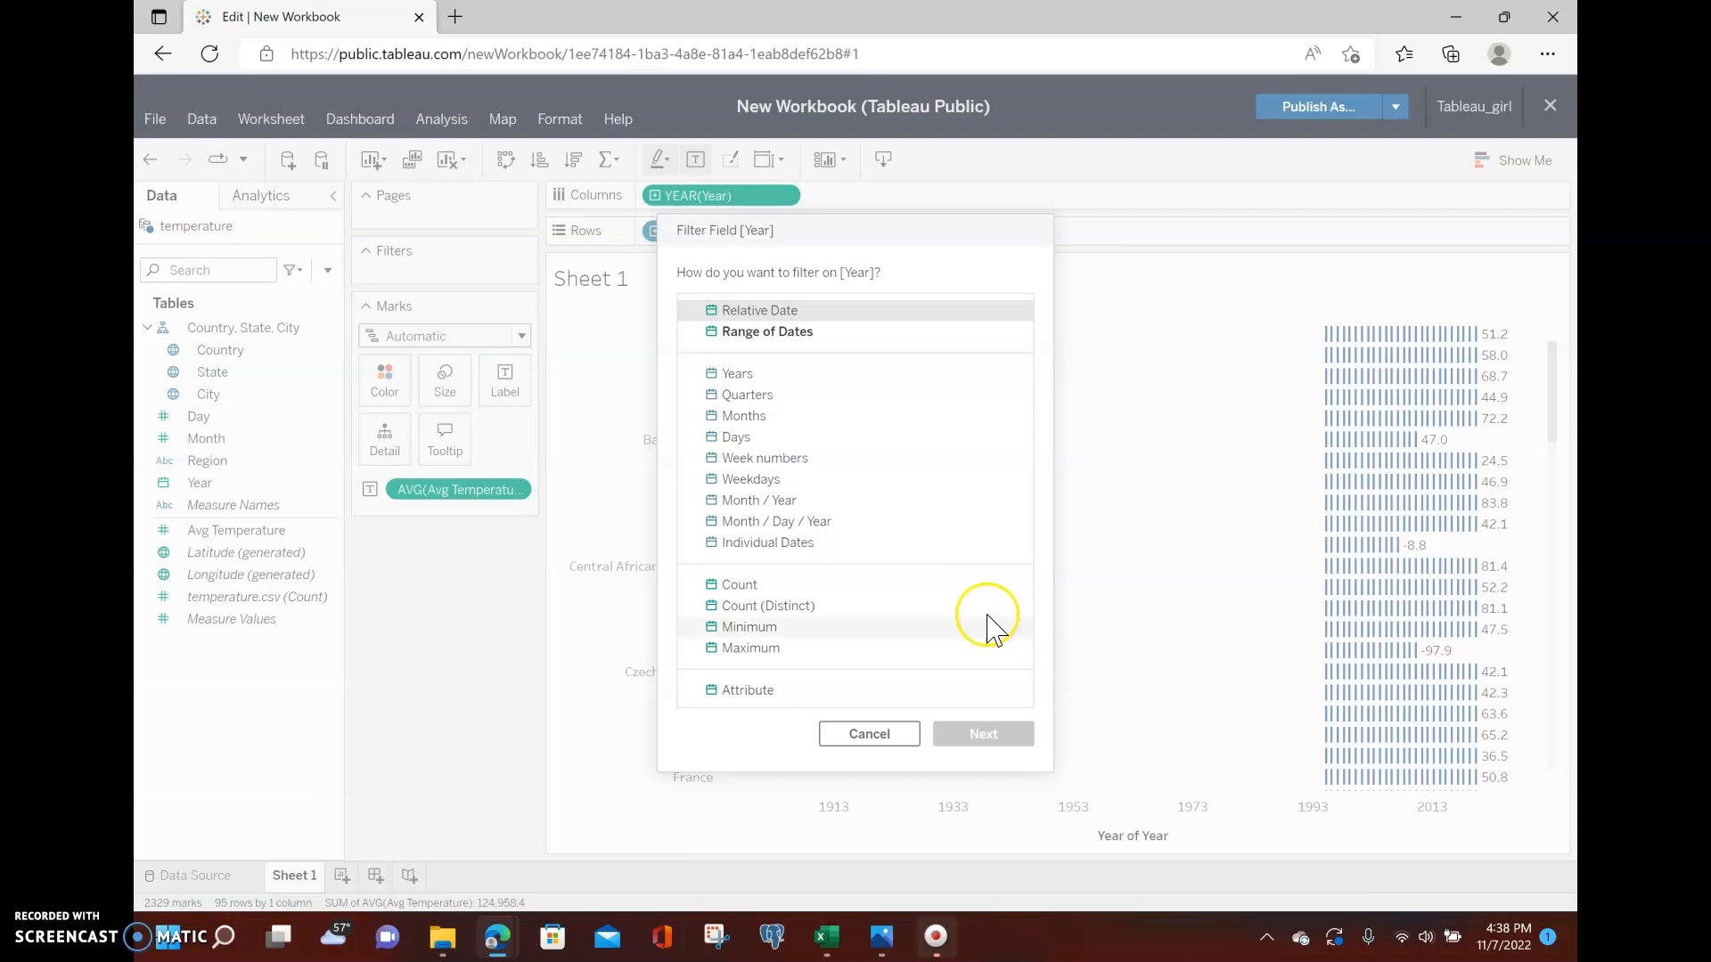
click(760, 374)
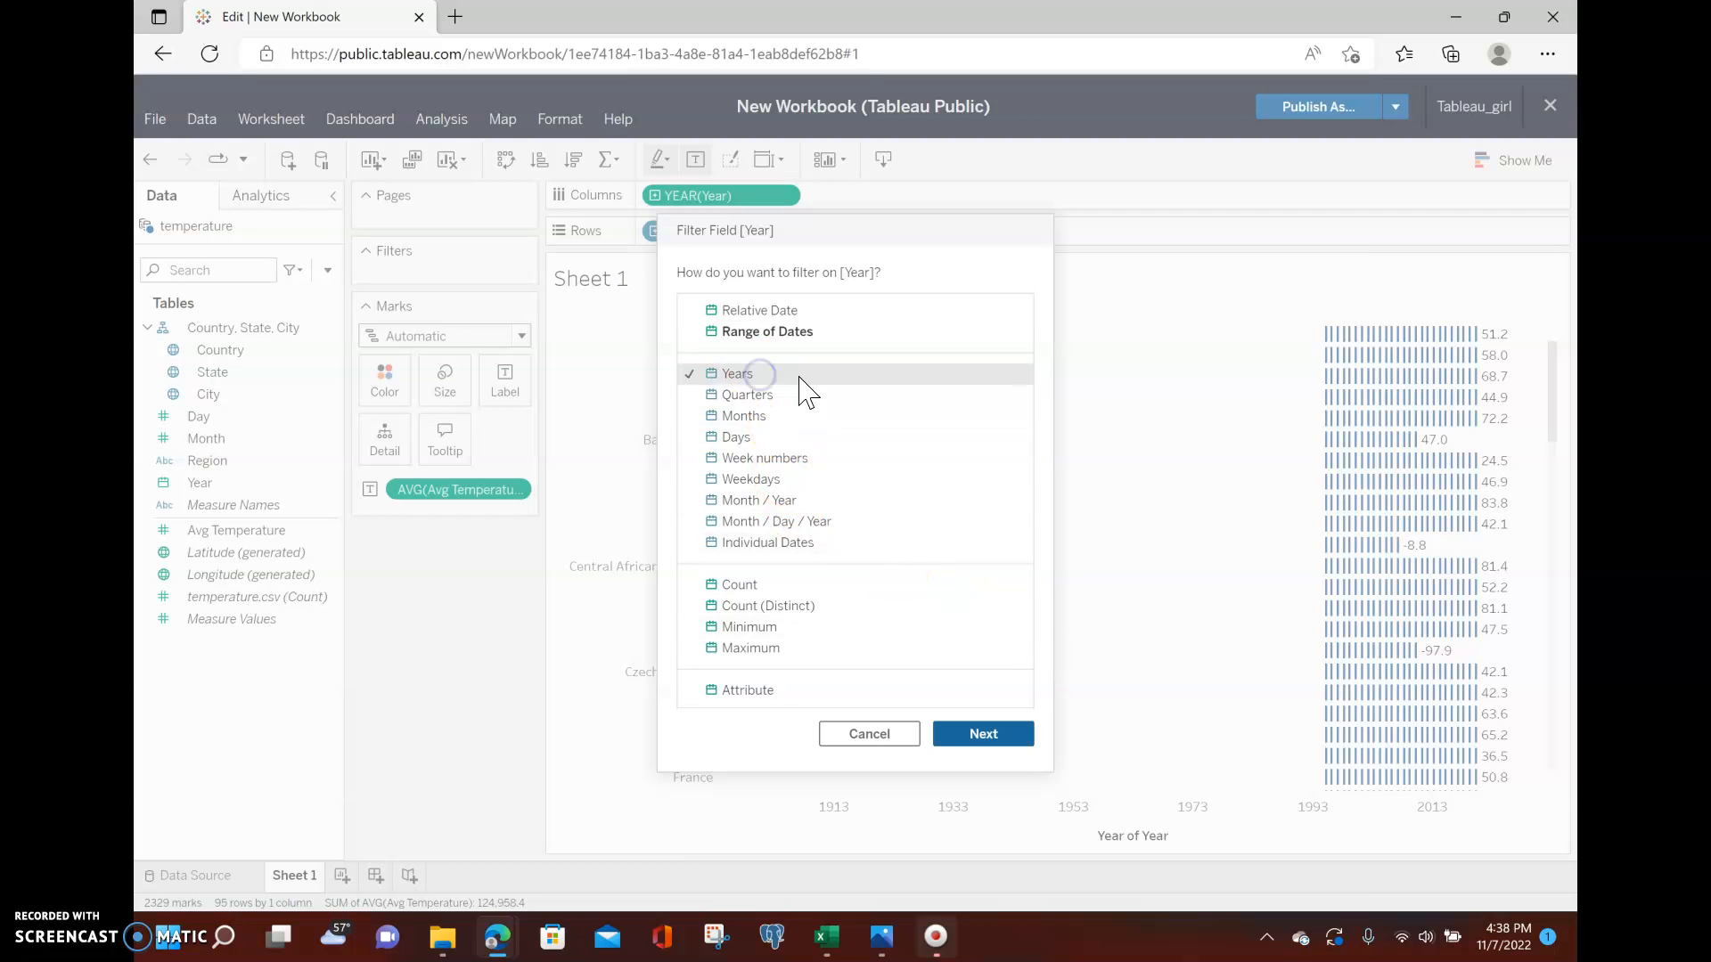
click(989, 732)
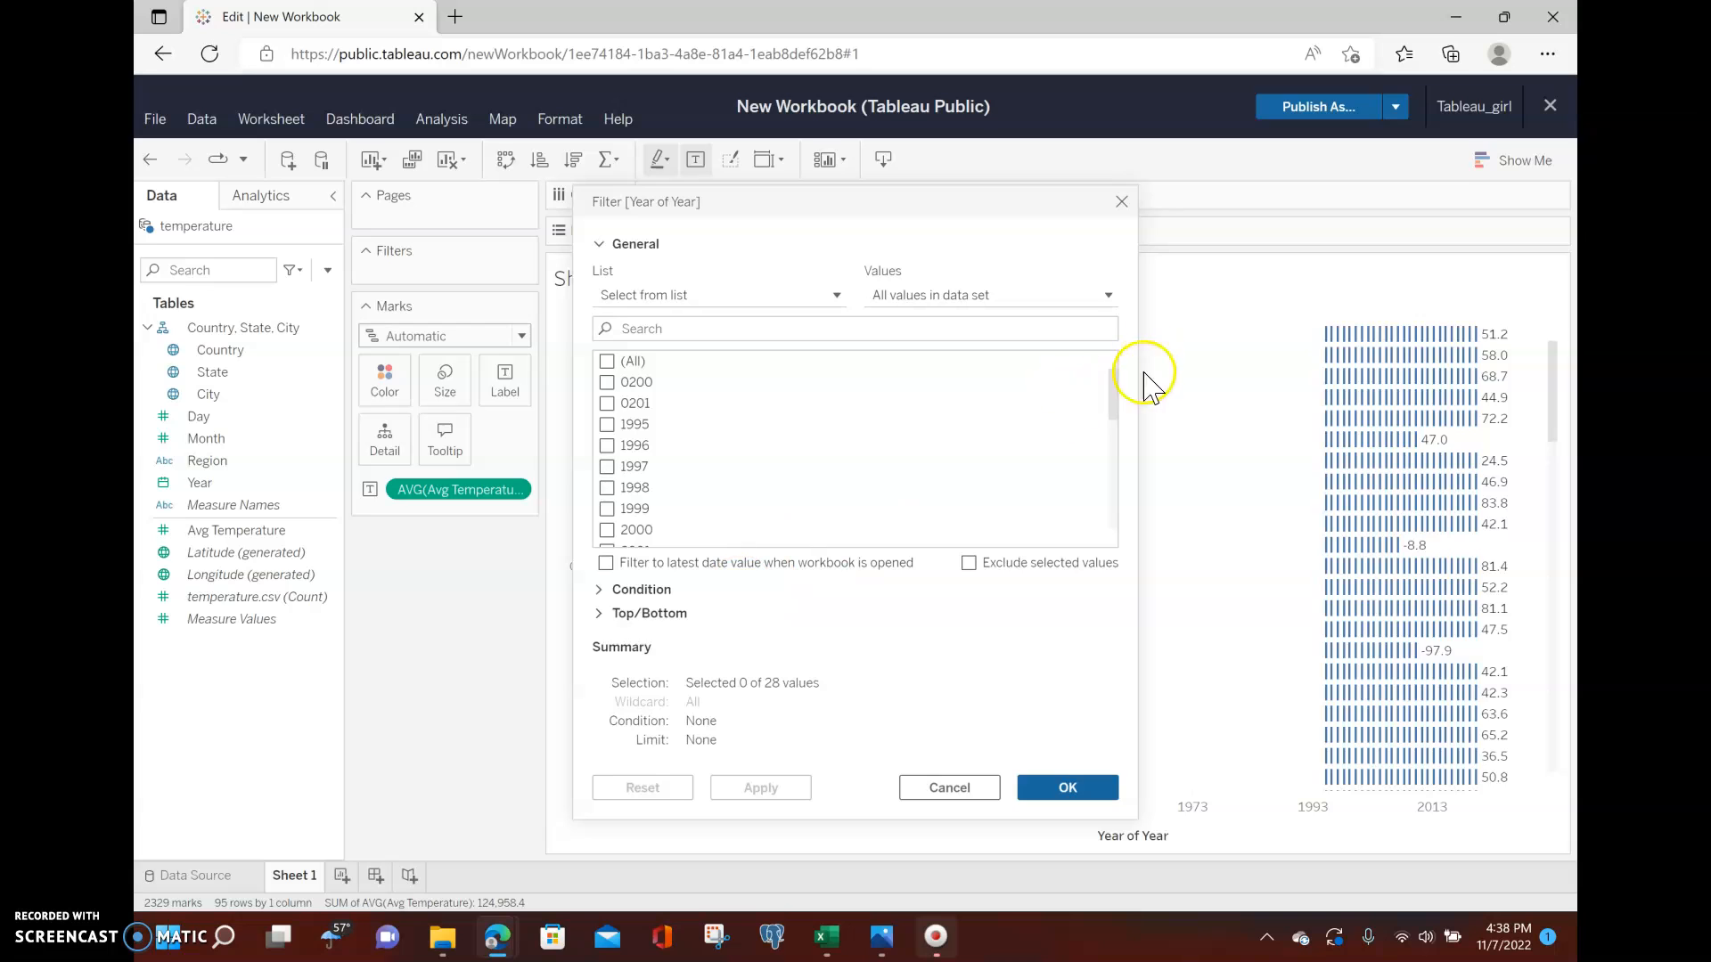
drag(1115, 383, 1112, 546)
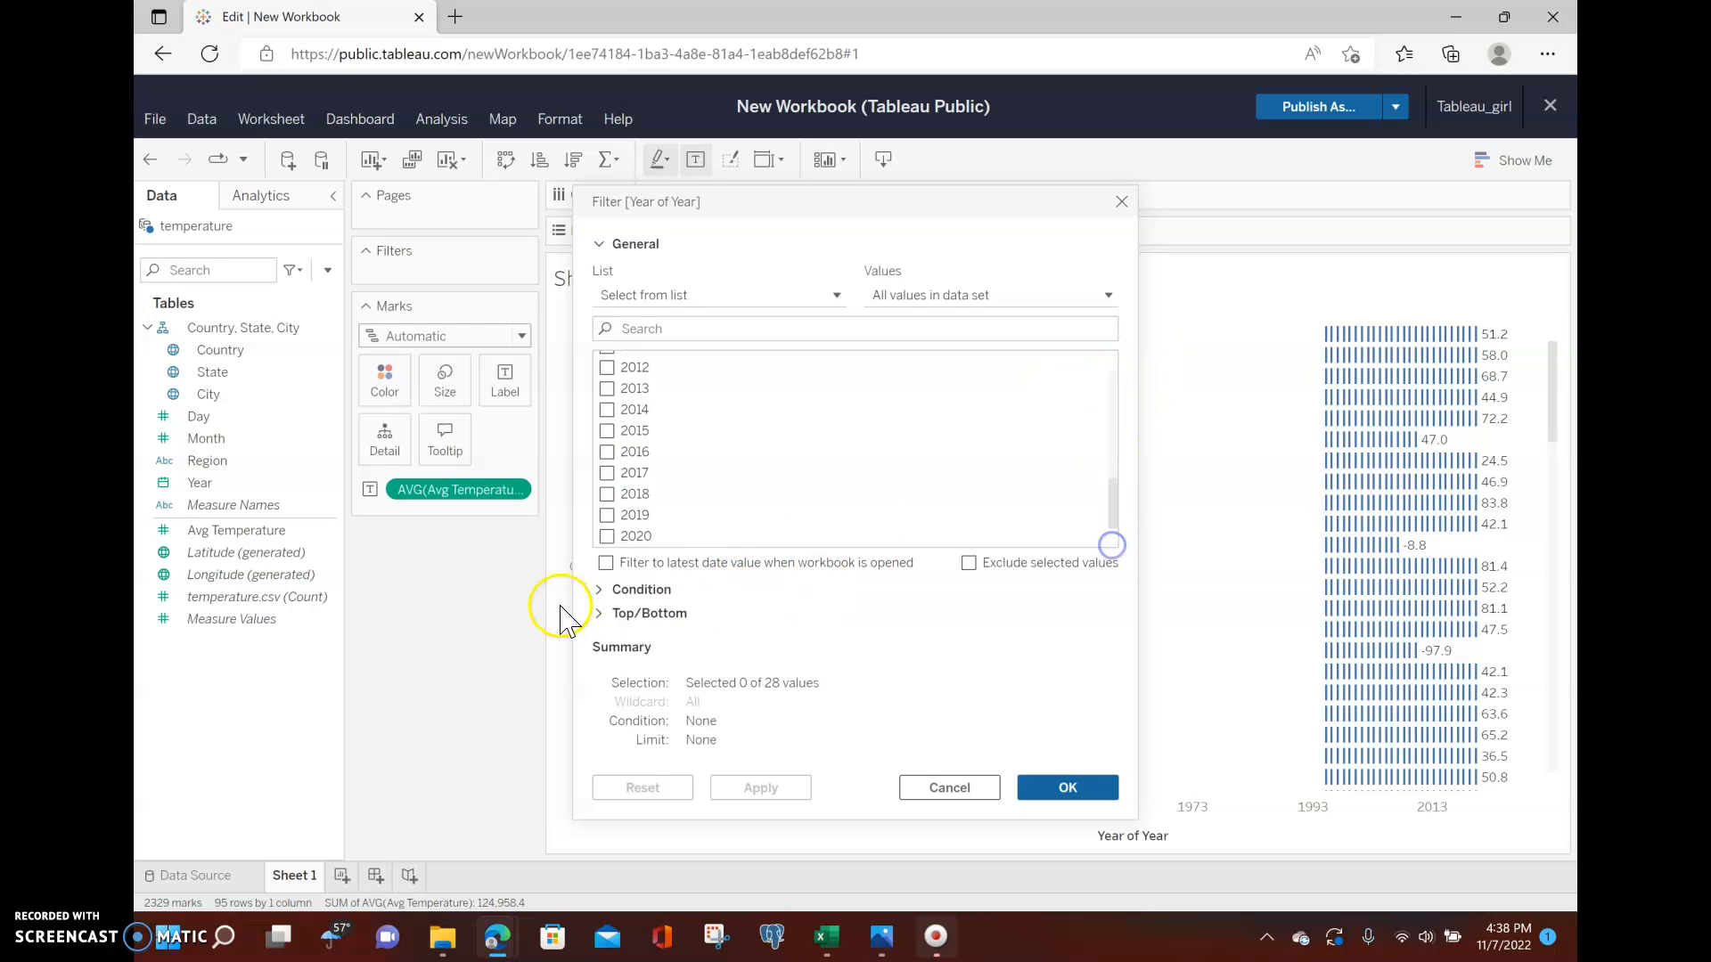
click(606, 536)
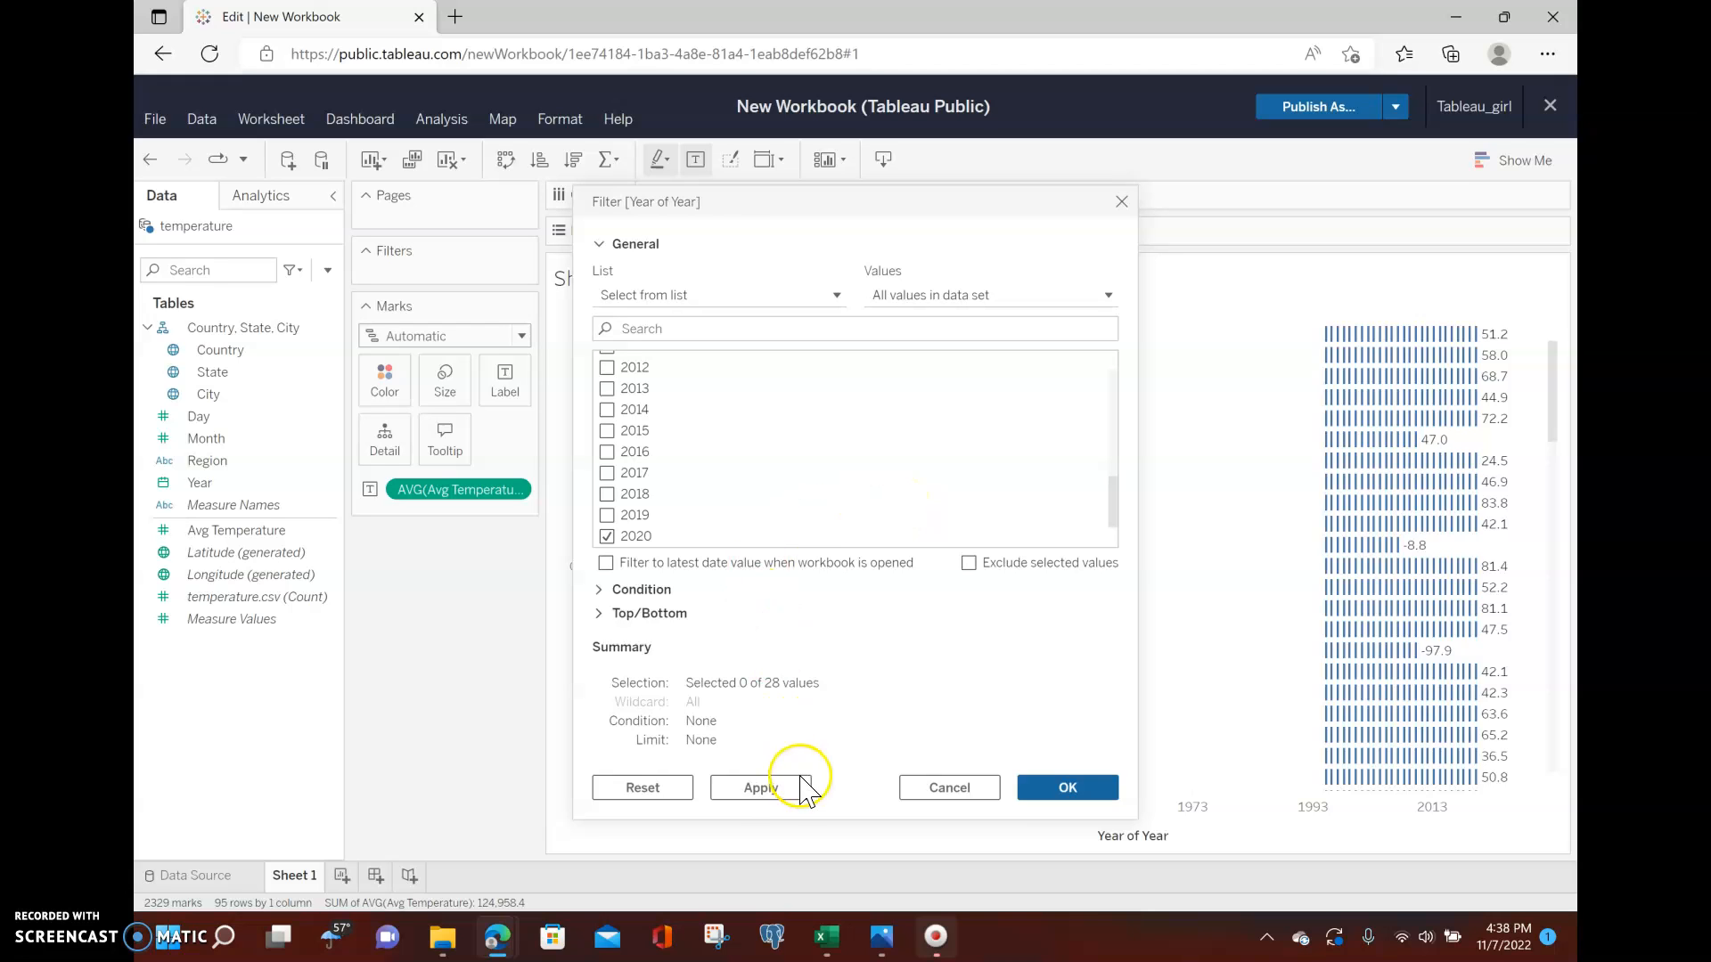
click(764, 789)
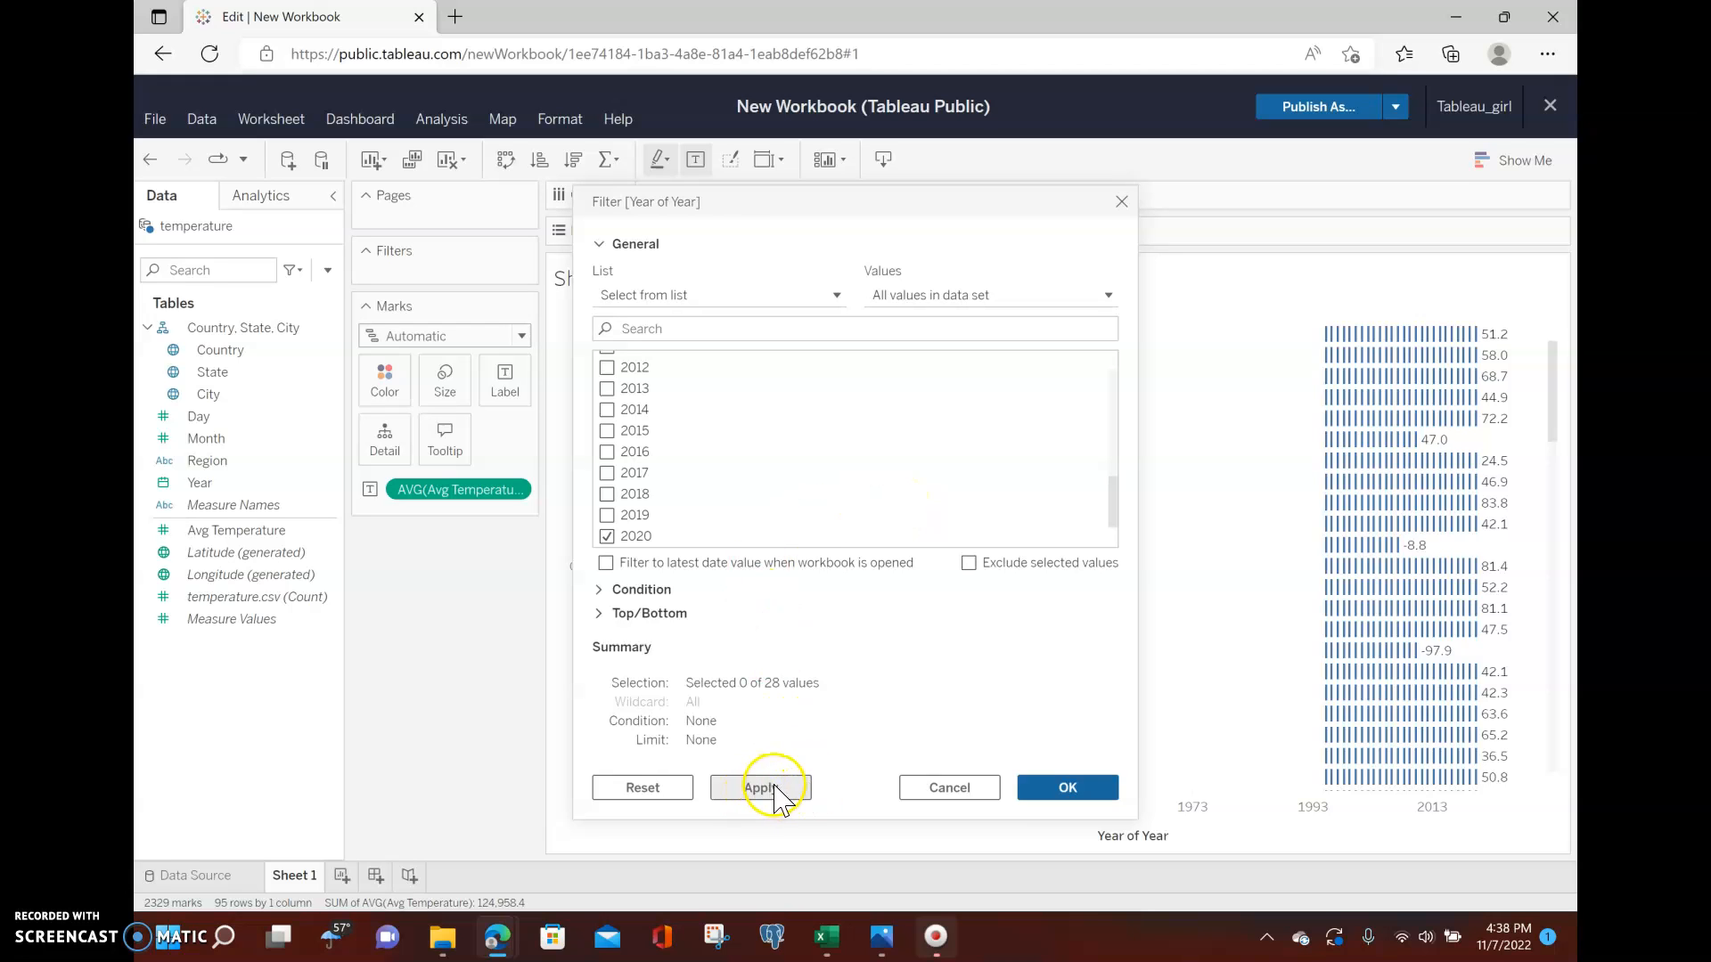
click(1091, 790)
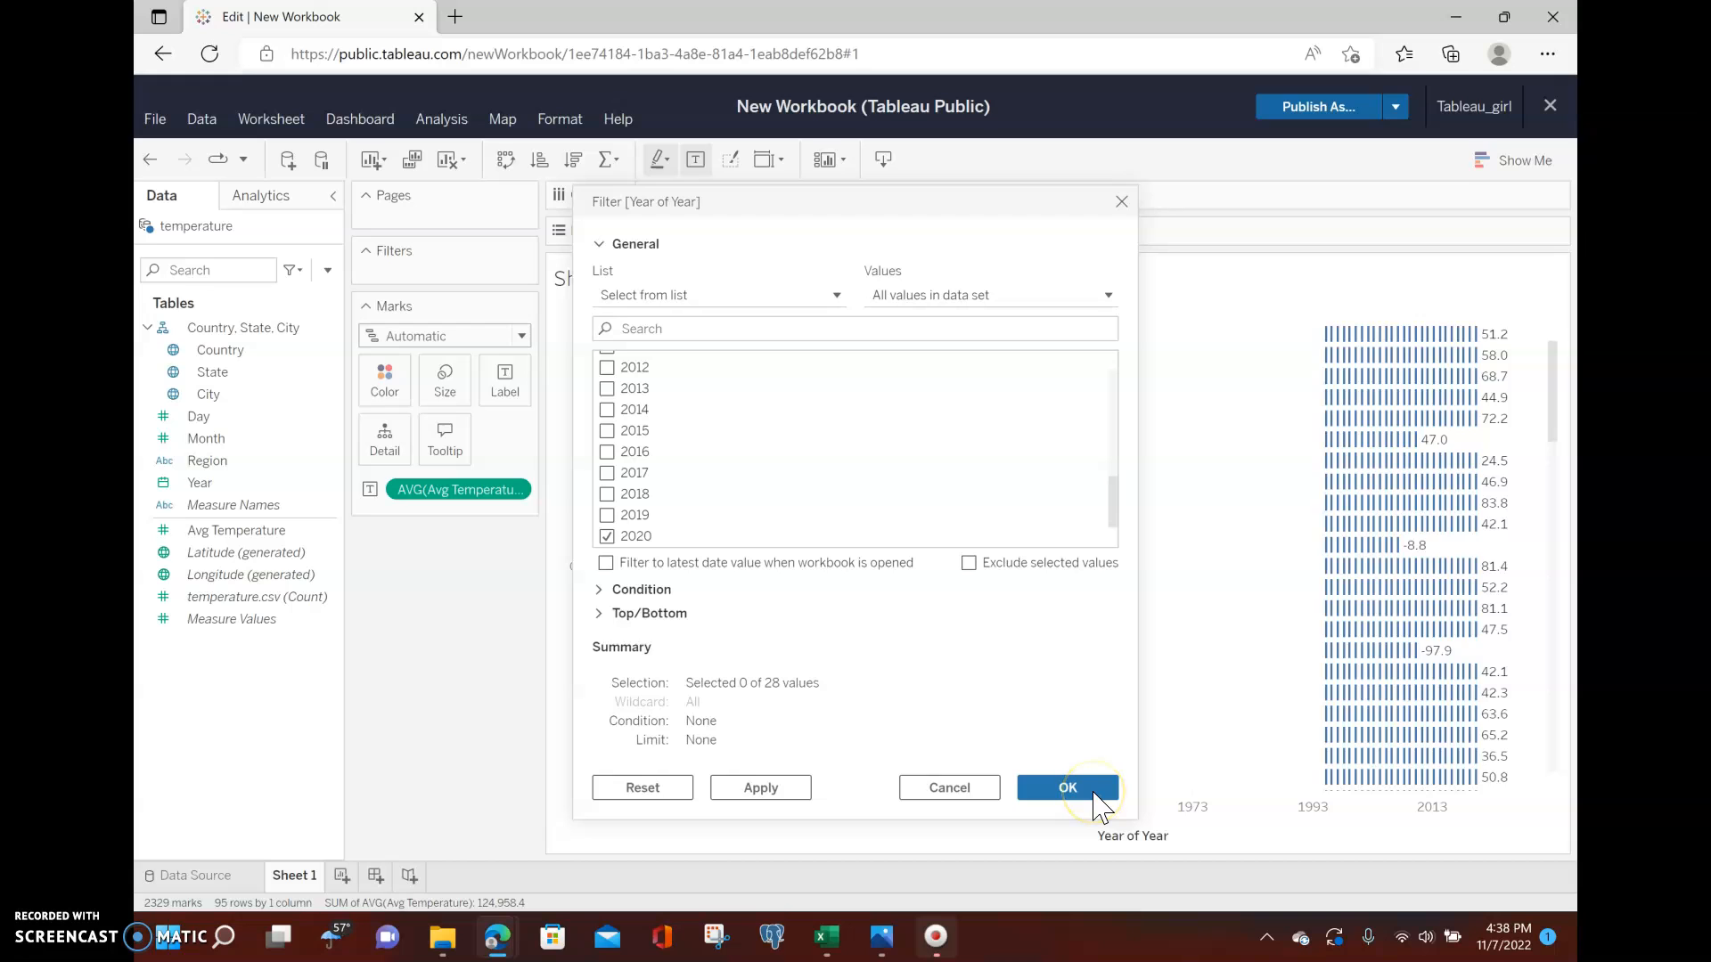
click(1093, 793)
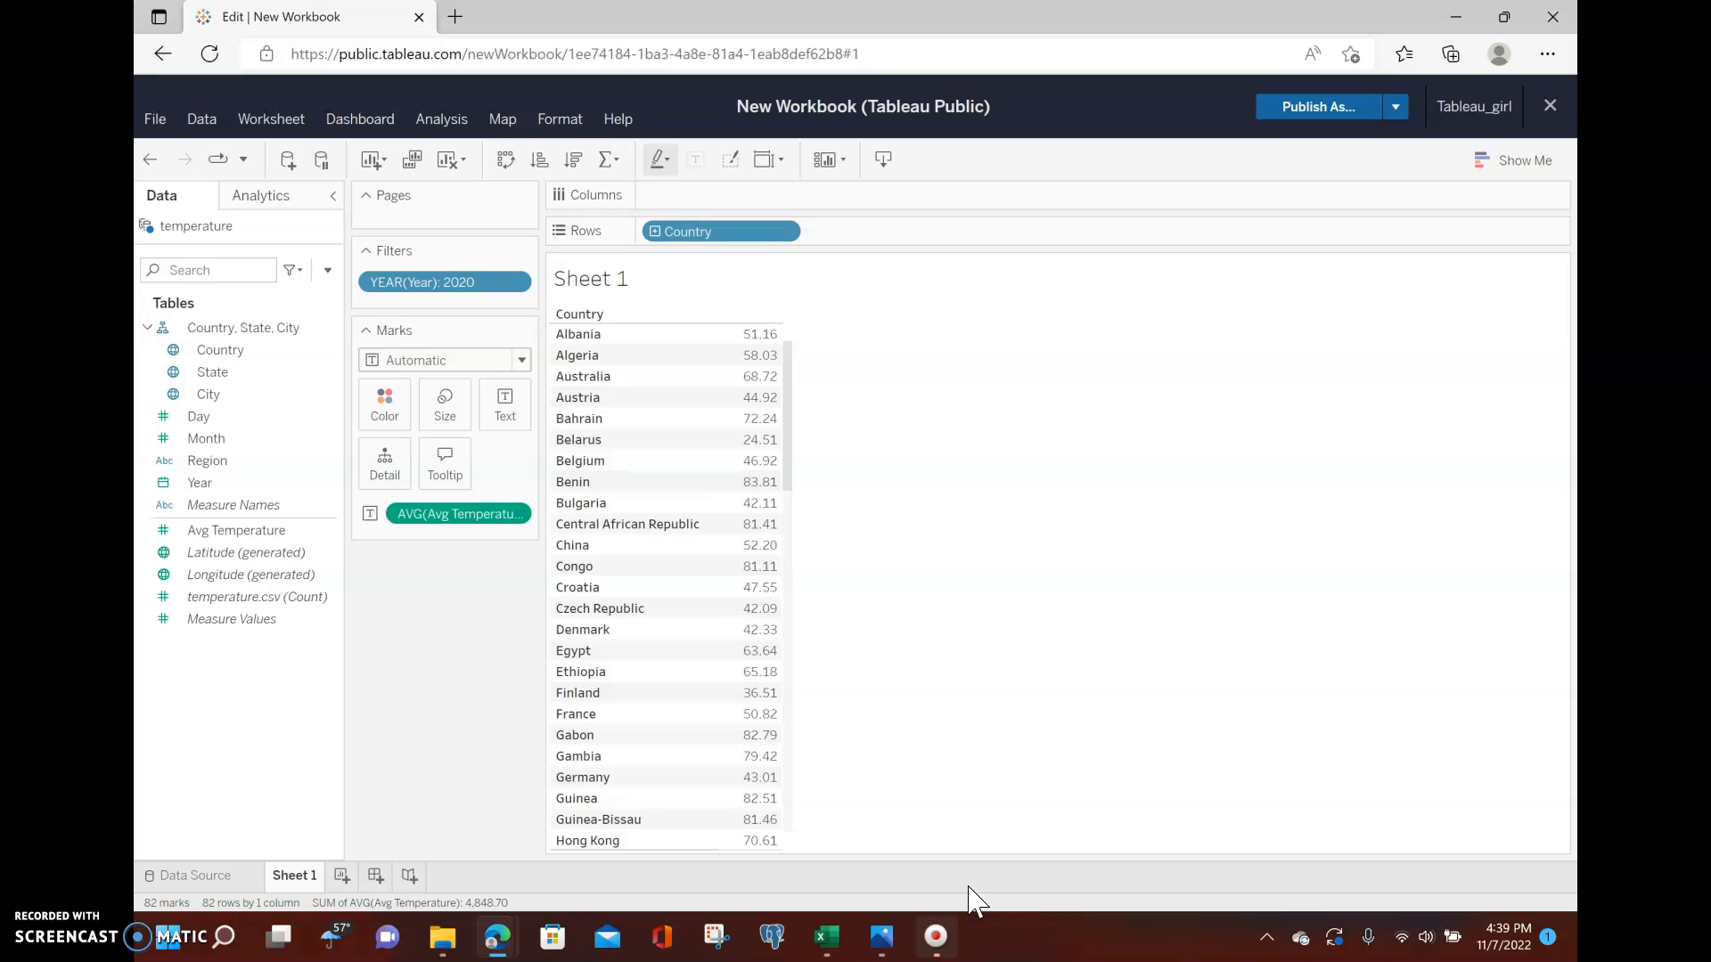
Move the AVG(Avg Temperature) pill to Columns to turn the table into a horizontal bar chart.
right_click(439, 513)
drag(439, 513, 766, 189)
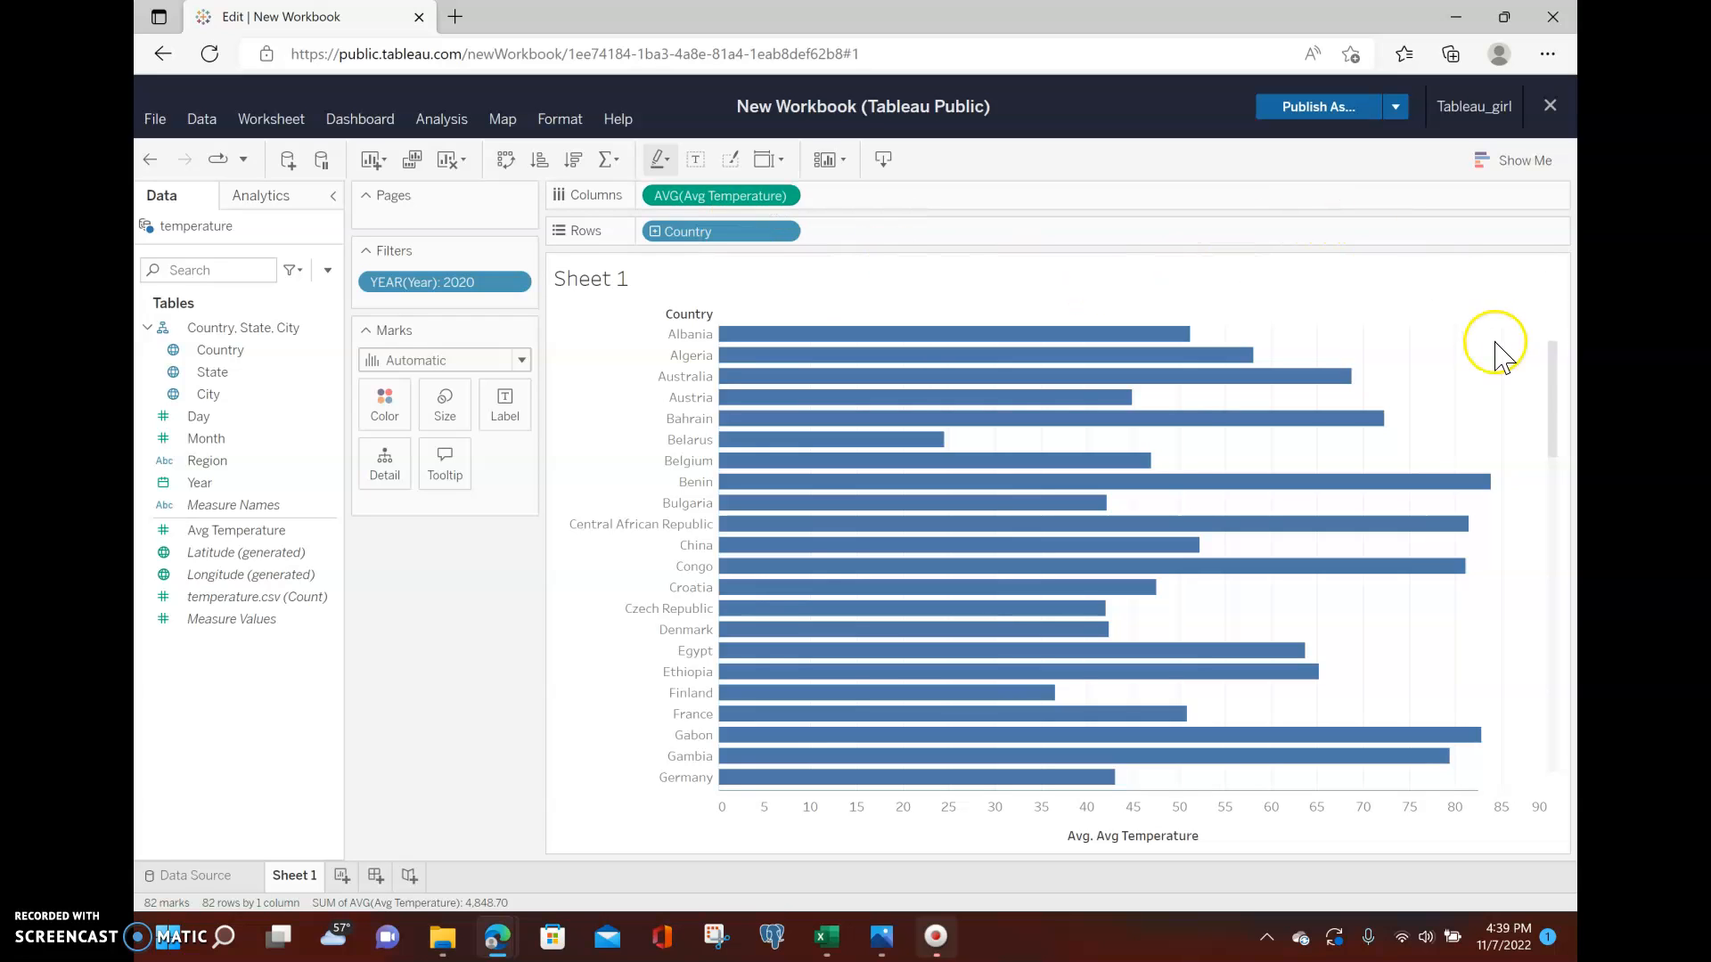
drag(1559, 365, 1559, 274)
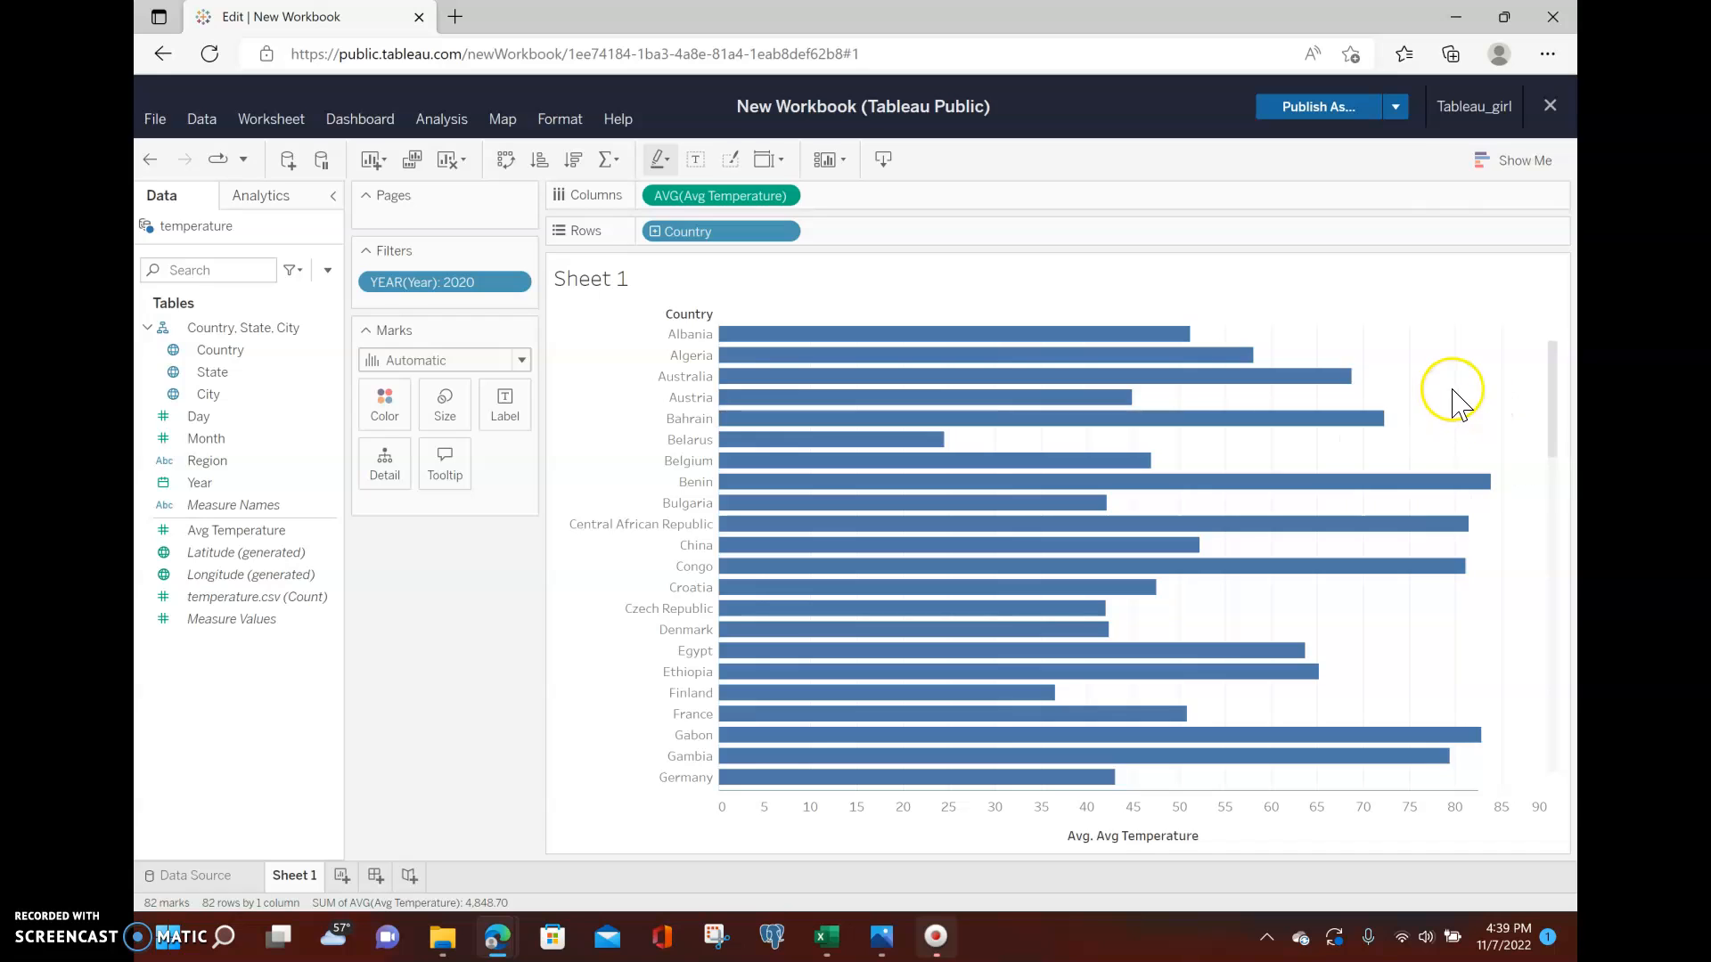